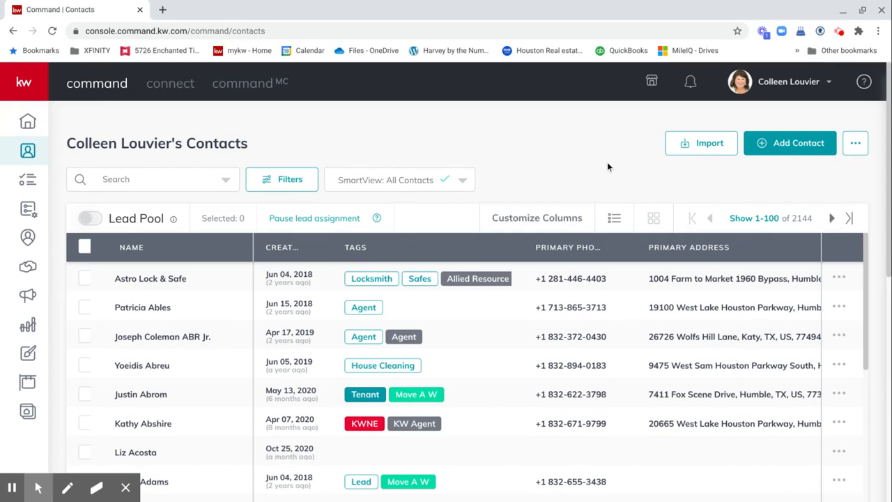
# Step: Open a new contact form, look it over, and close it without saving
pyautogui.click(773, 143)
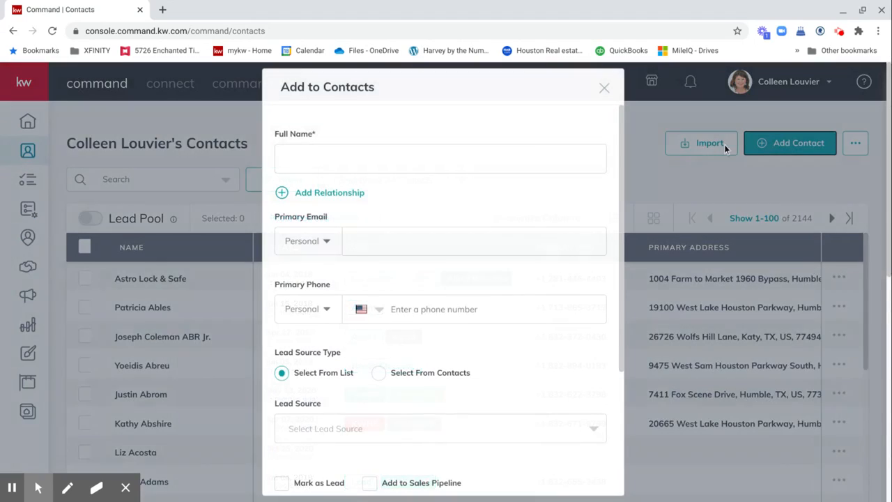
pyautogui.scroll(-5, 341, 147)
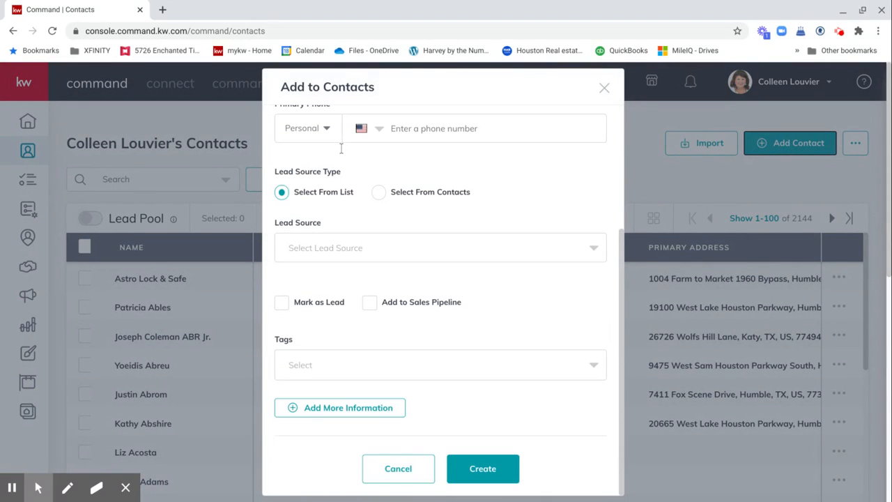
pyautogui.scroll(-3, 341, 148)
pyautogui.scroll(5, 341, 149)
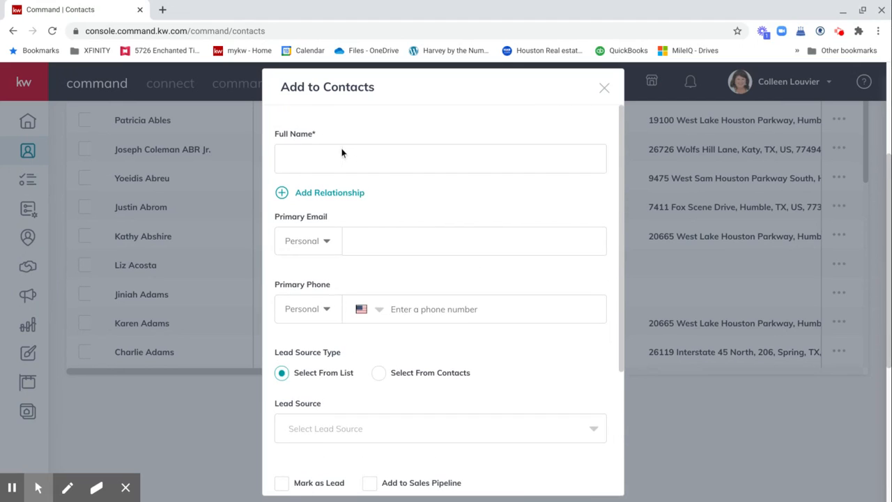
pyautogui.click(604, 89)
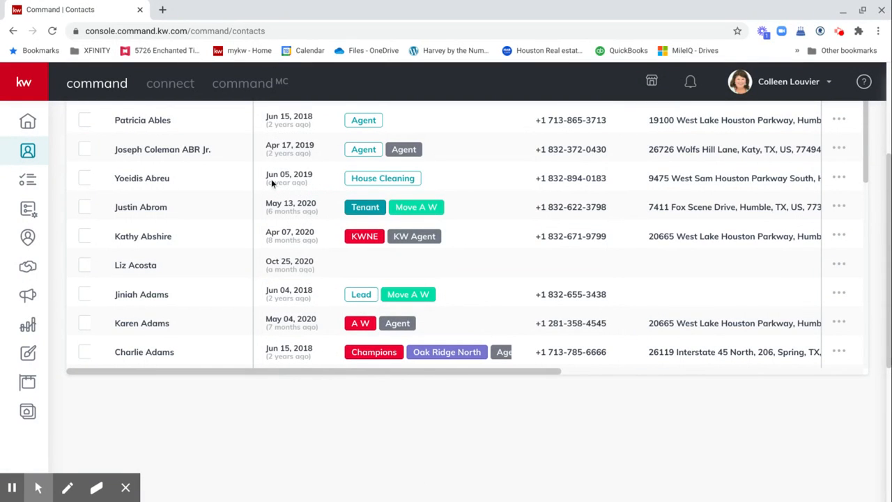
pyautogui.scroll(3, 272, 183)
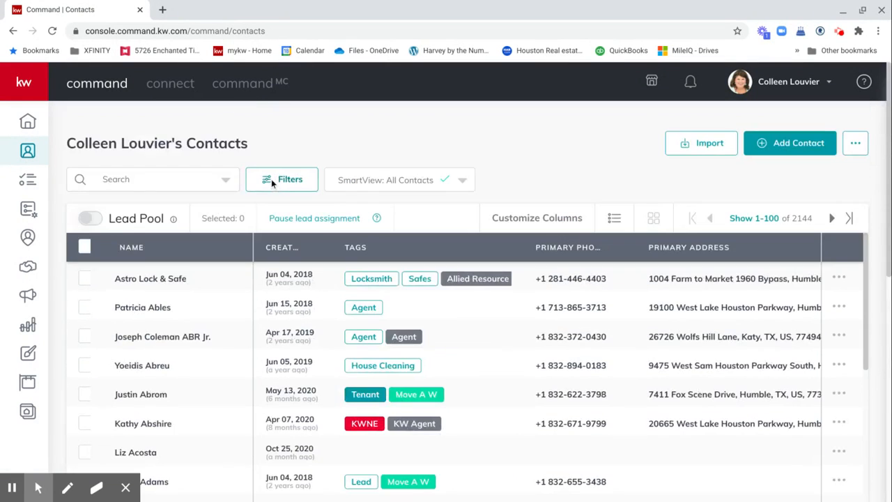
# Step: Search contacts for the seller by name, open their record, and show its 15 opportunities
pyautogui.click(129, 179)
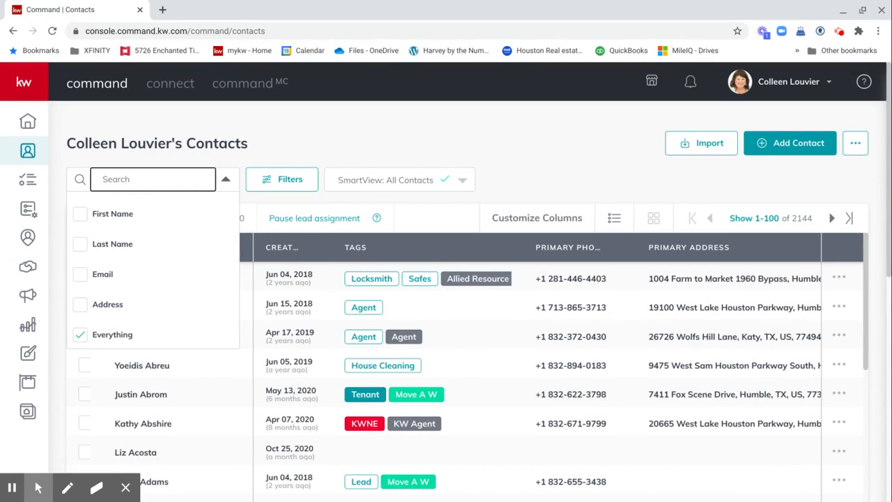
pyautogui.write('colleen')
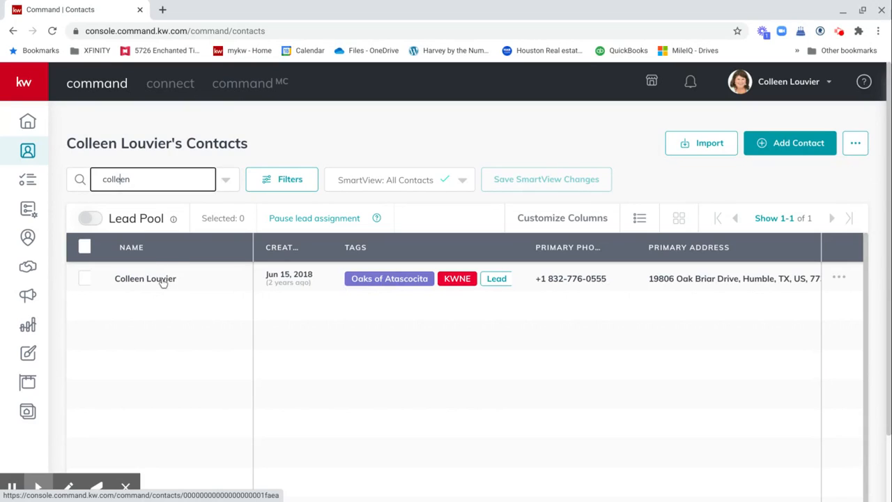
pyautogui.click(162, 279)
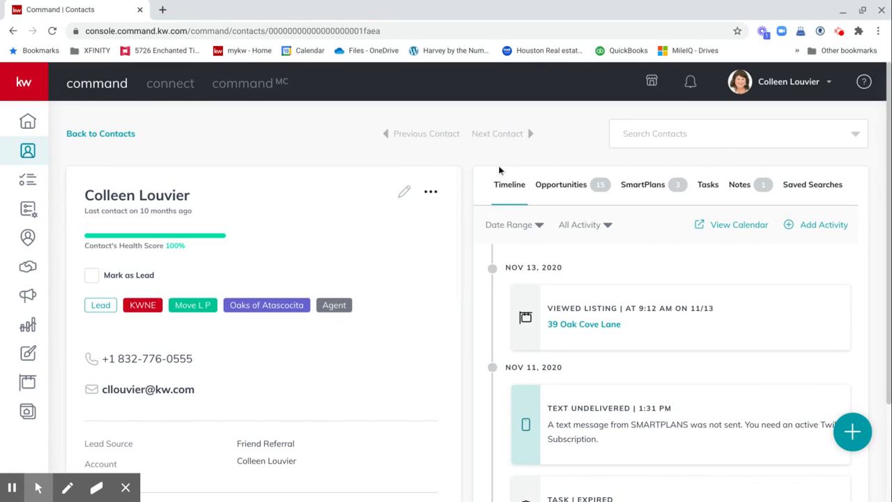
pyautogui.click(562, 187)
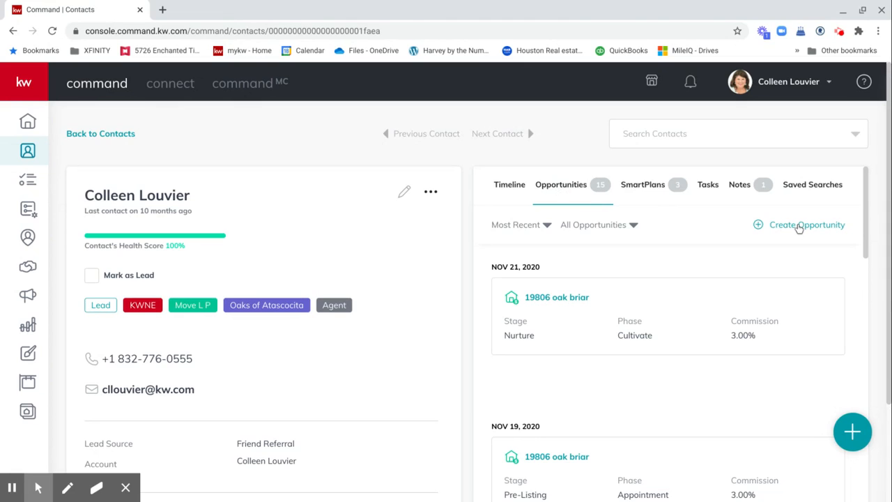
# Step: Start a Houston-Northeast Listing opportunity for the seller, with the related contact as co-seller
pyautogui.click(799, 227)
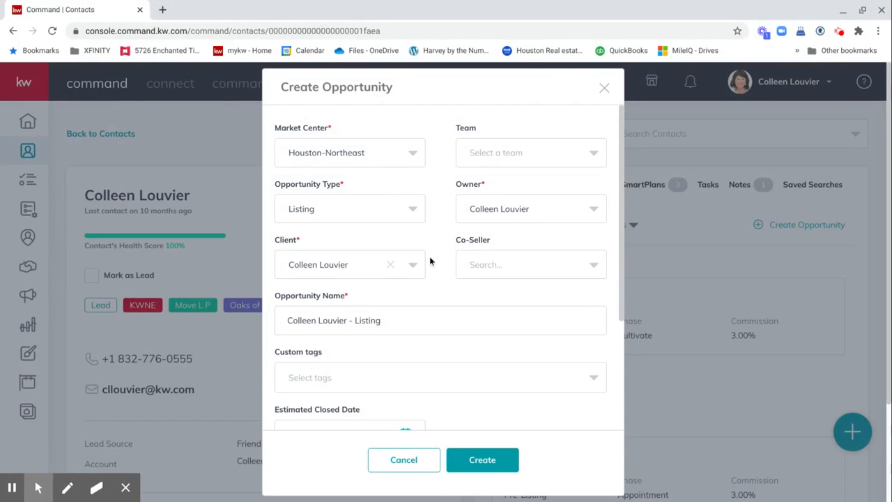
pyautogui.click(324, 208)
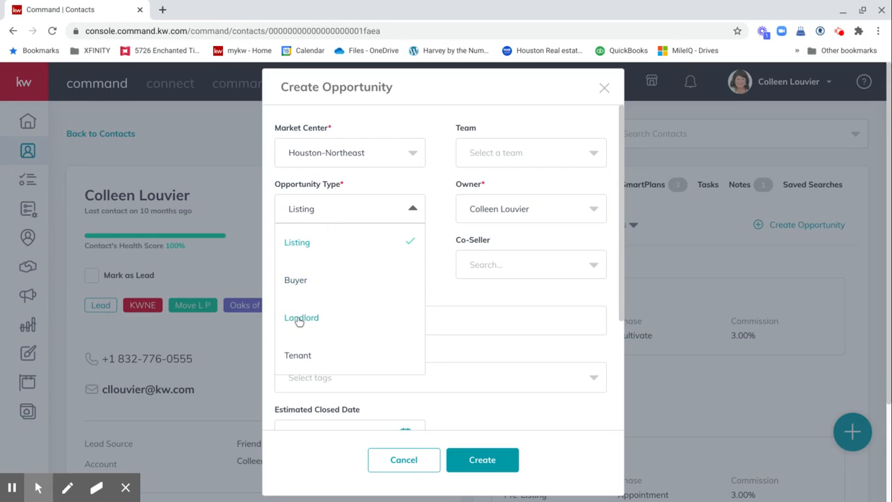
pyautogui.click(420, 184)
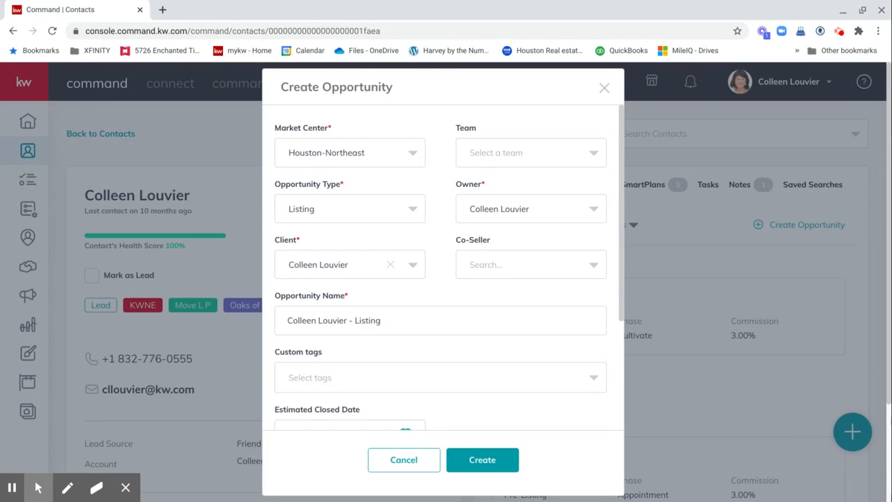
pyautogui.click(488, 266)
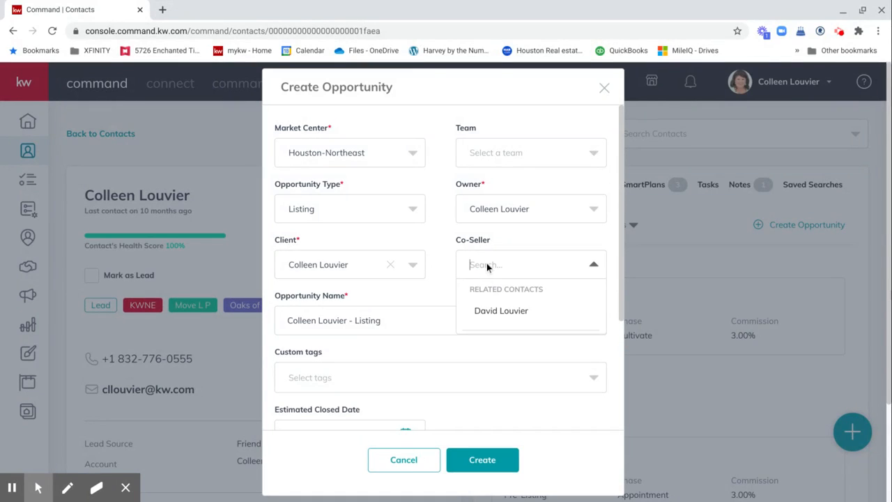
pyautogui.click(499, 315)
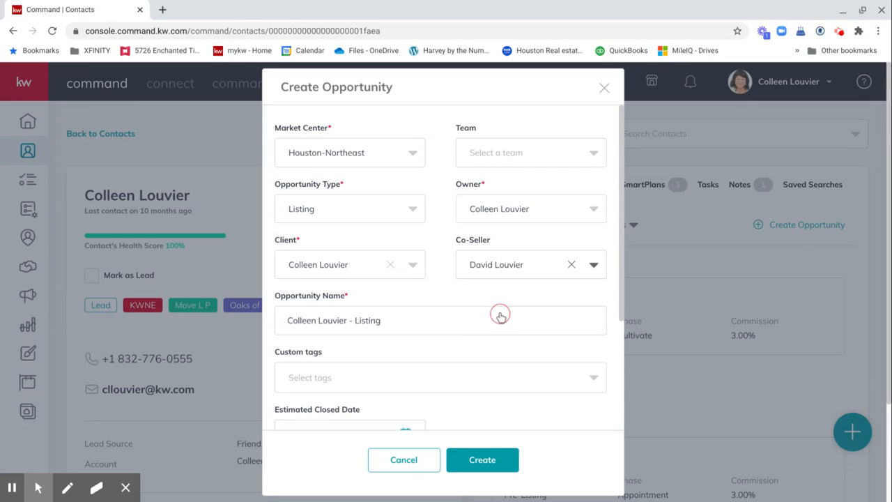
pyautogui.click(401, 322)
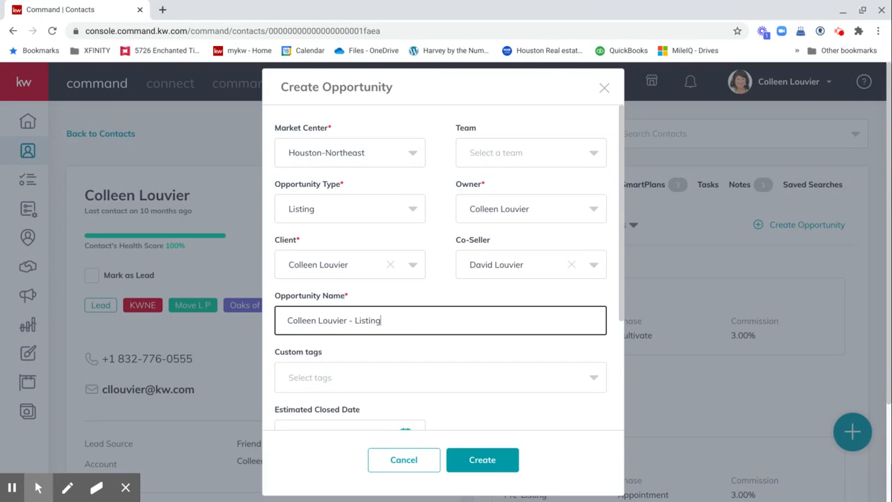
pyautogui.press('BackSpace')
pyautogui.press('BackSpace')
pyautogui.press('BackSpace')
pyautogui.press('BackSpace')
pyautogui.press('BackSpace')
pyautogui.press('BackSpace')
pyautogui.press('BackSpace')
pyautogui.press('BackSpace')
pyautogui.press('BackSpace')
pyautogui.press('BackSpace')
pyautogui.press('BackSpace')
pyautogui.press('BackSpace')
pyautogui.press('BackSpace')
pyautogui.press('BackSpace')
pyautogui.press('BackSpace')
pyautogui.press('BackSpace')
pyautogui.press('BackSpace')
pyautogui.press('BackSpace')
pyautogui.press('BackSpace')
pyautogui.press('BackSpace')
pyautogui.press('BackSpace')
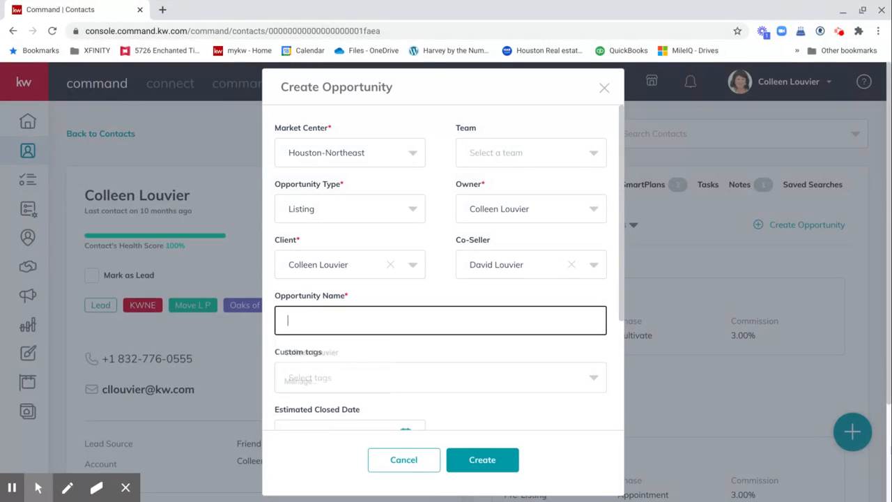
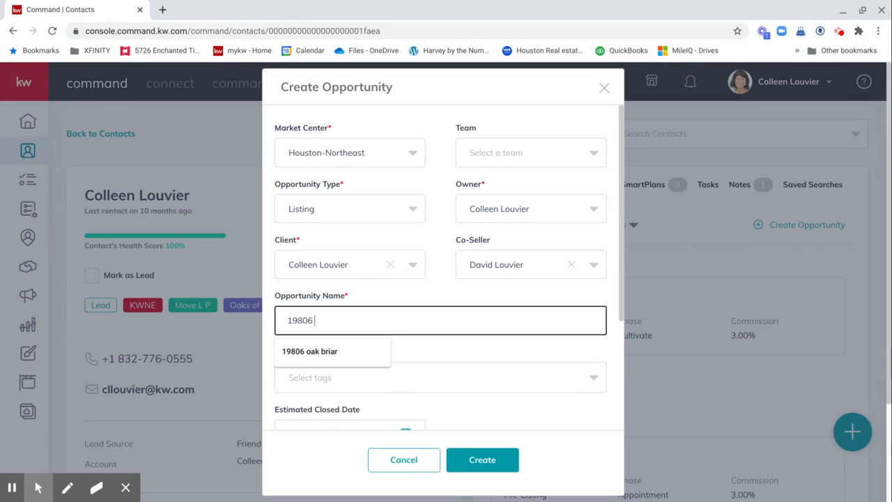
pyautogui.click(501, 345)
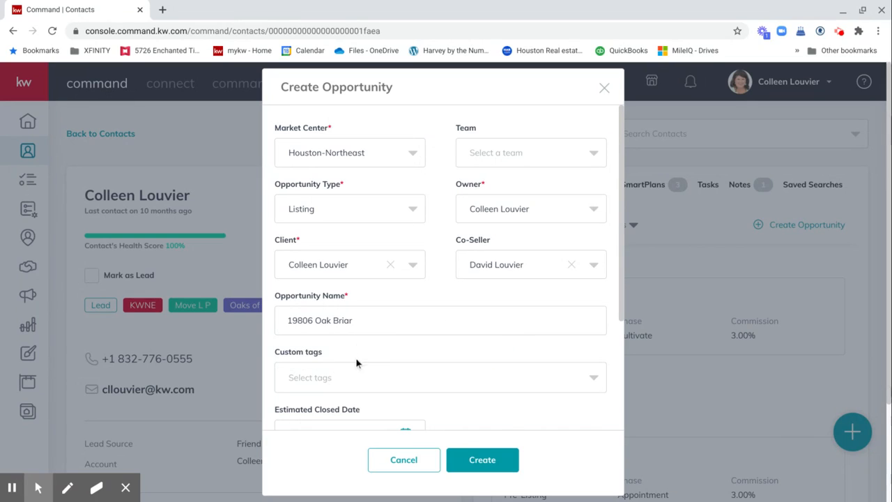
# Step: Add the Seller 2020 custom tag to the opportunity
pyautogui.scroll(-1, 326, 376)
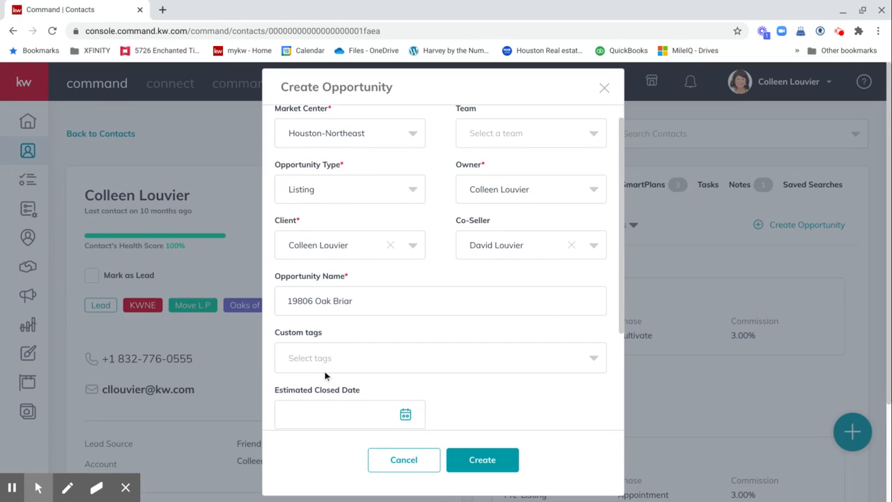
pyautogui.click(301, 358)
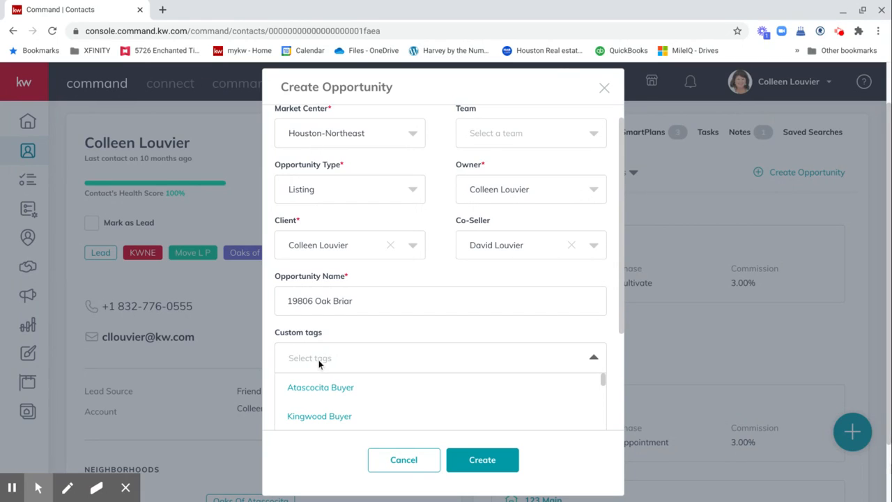
pyautogui.write('S')
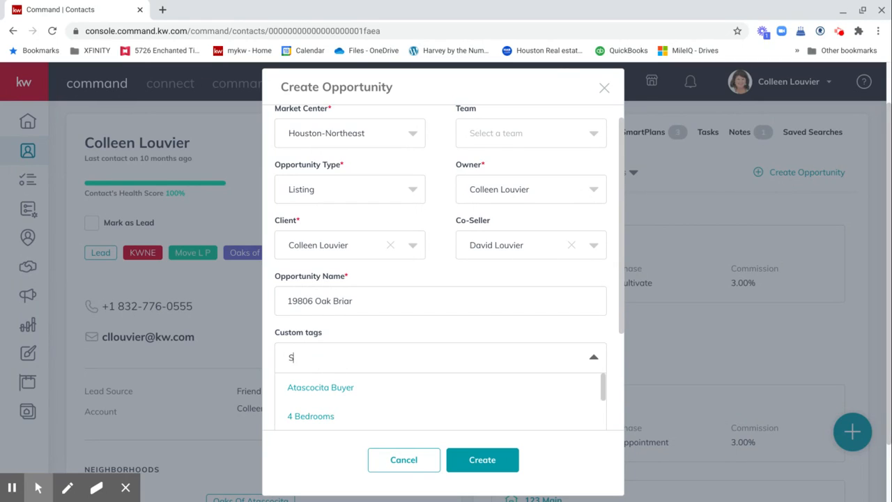
pyautogui.write('eller')
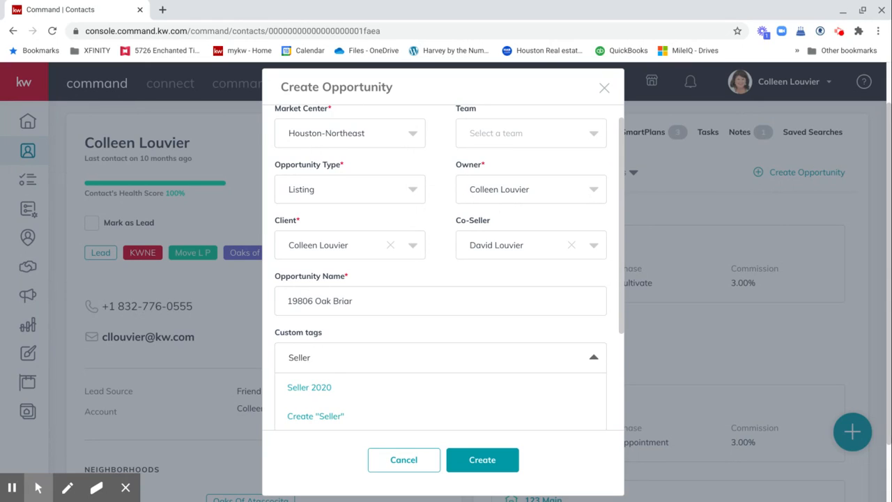
pyautogui.click(318, 390)
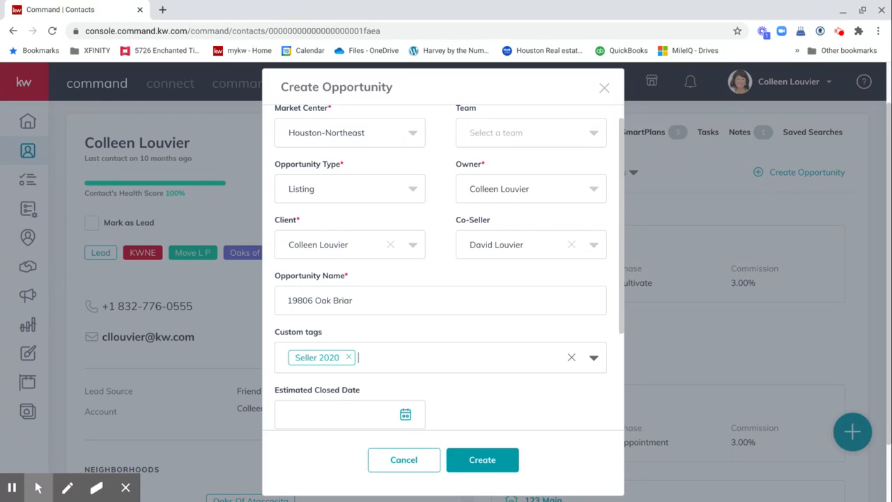
# Step: Enter a $225,000 estimated price and 3% commission rate, then create the opportunity
pyautogui.scroll(-3, 438, 384)
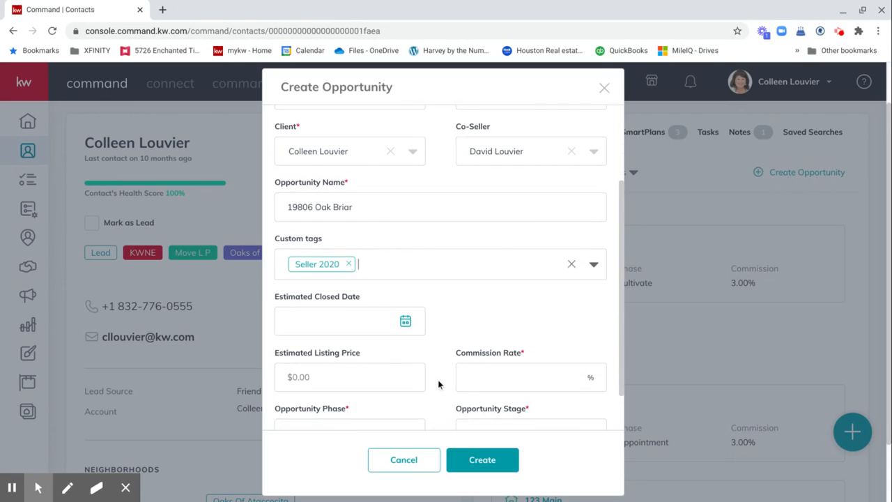
pyautogui.scroll(-1, 434, 362)
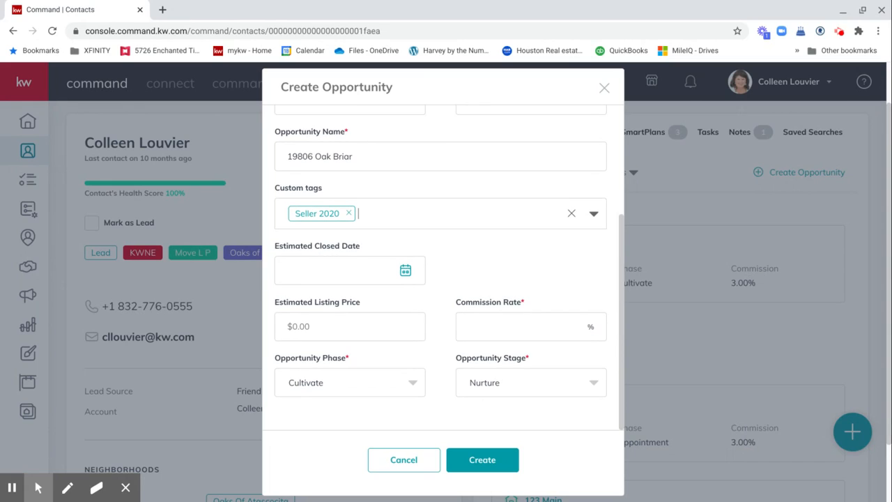
pyautogui.click(350, 329)
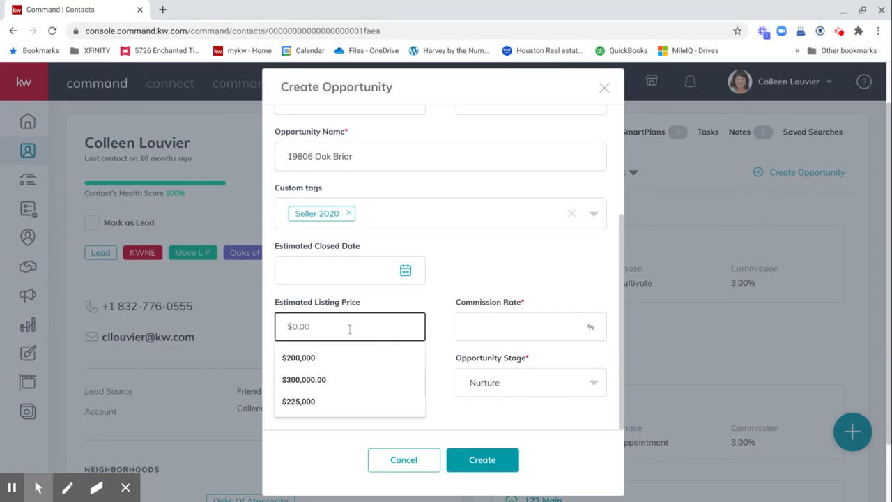
pyautogui.write('$2')
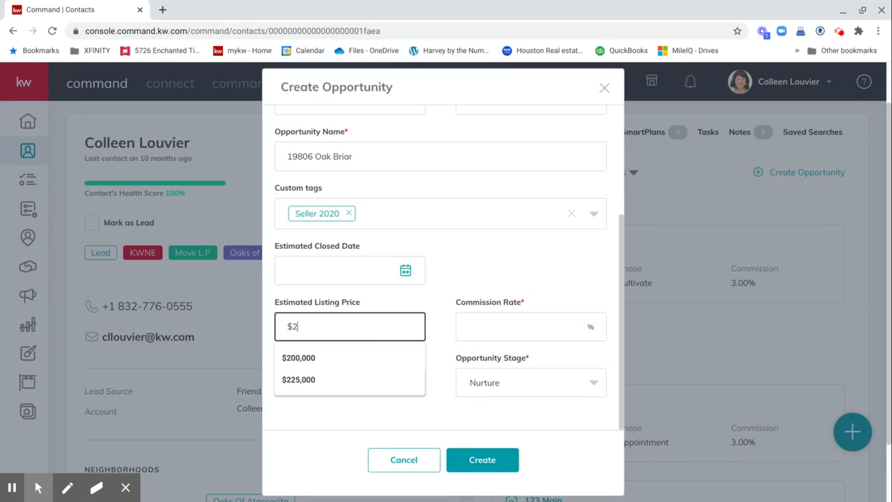
pyautogui.write('25,000')
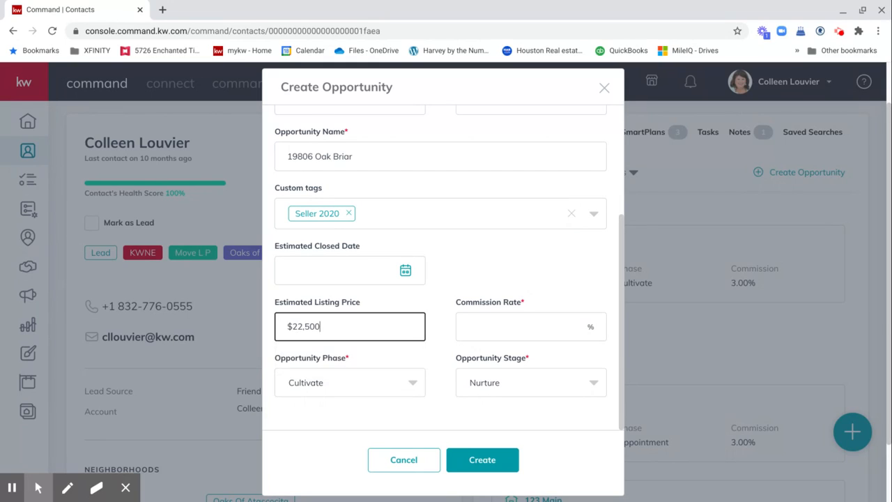
pyautogui.click(473, 330)
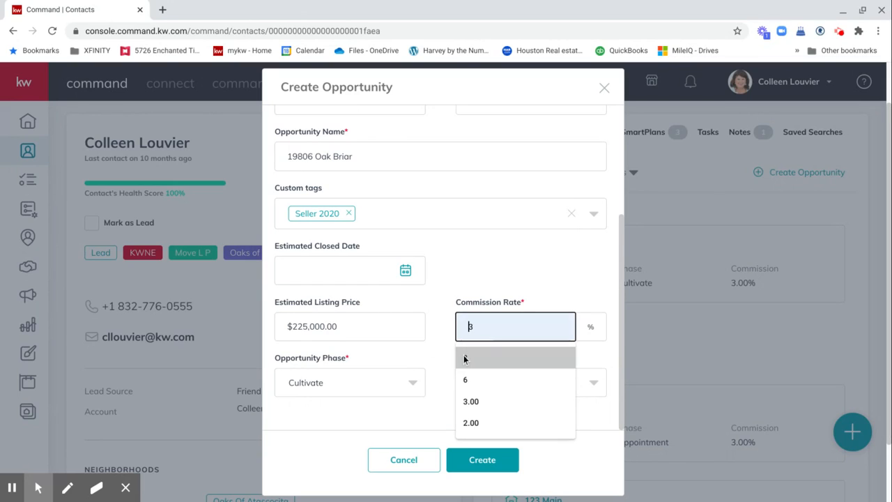
pyautogui.click(465, 359)
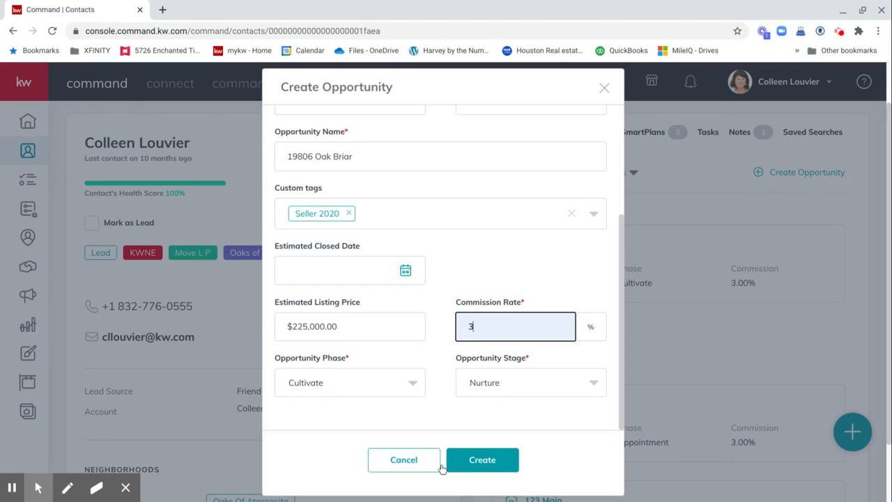
pyautogui.click(493, 467)
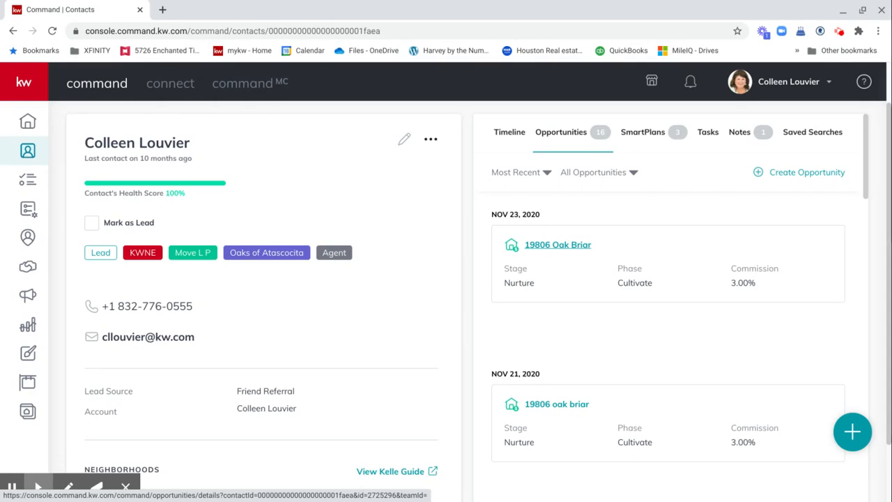
pyautogui.click(576, 248)
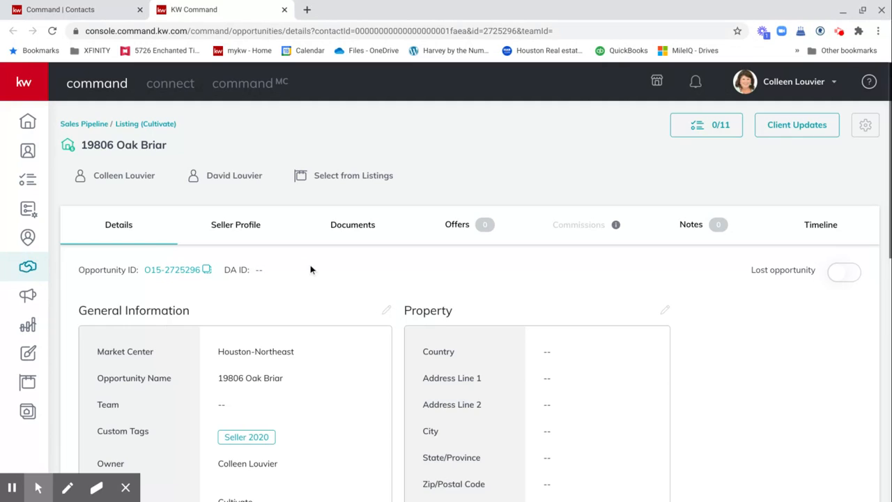
pyautogui.scroll(-1, 323, 272)
pyautogui.scroll(-1, 322, 272)
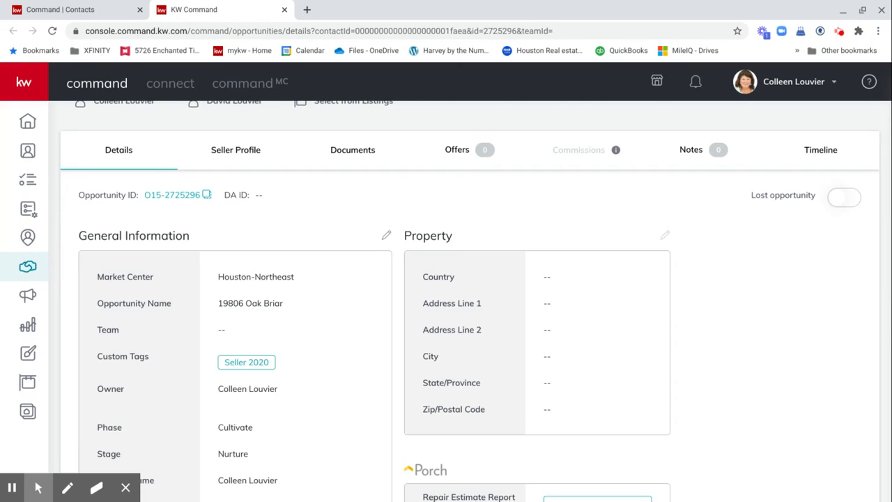
pyautogui.scroll(-2, 468, 302)
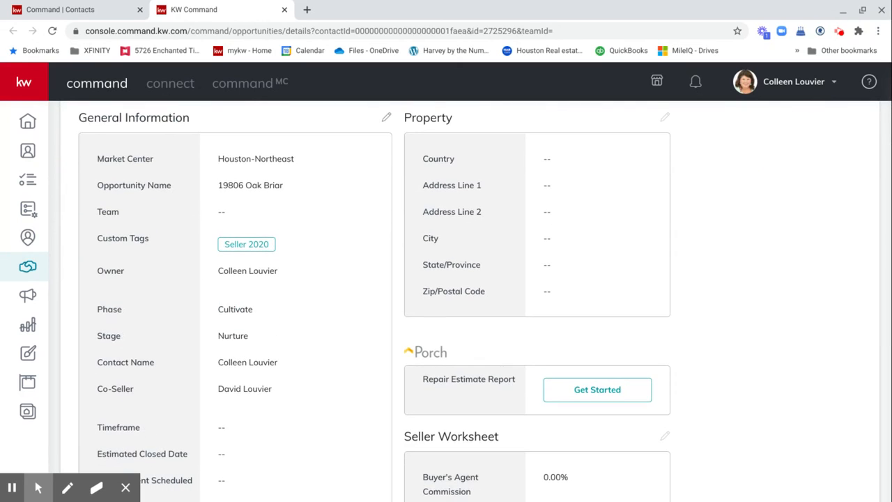
# Step: Set Time Frame Months to 1 month in General Information and save
pyautogui.click(386, 119)
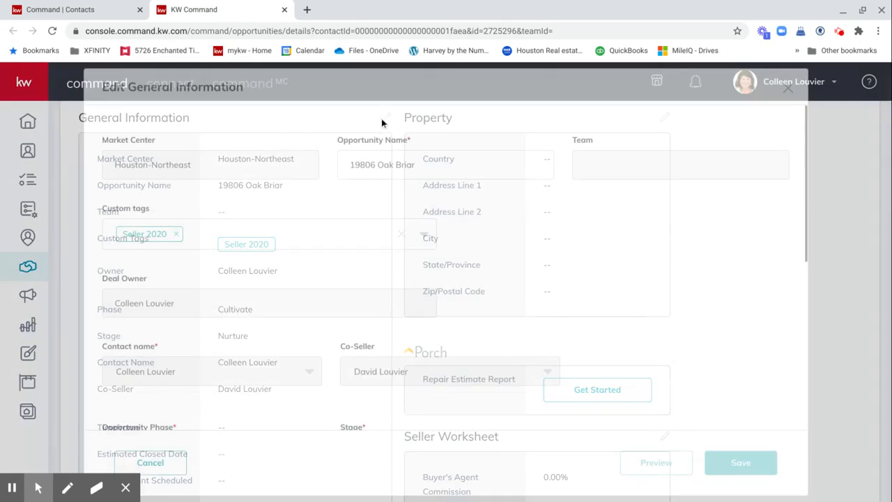
pyautogui.scroll(-3, 326, 122)
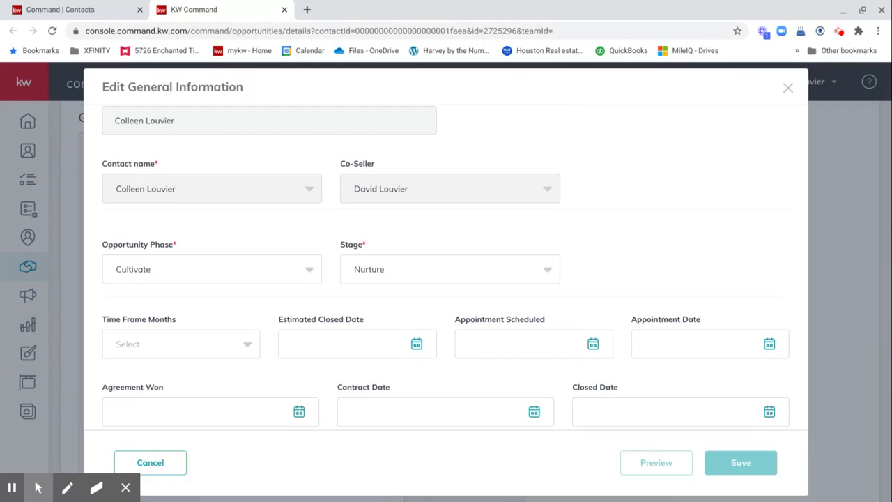
pyautogui.scroll(-1, 326, 122)
pyautogui.scroll(-1, 446, 269)
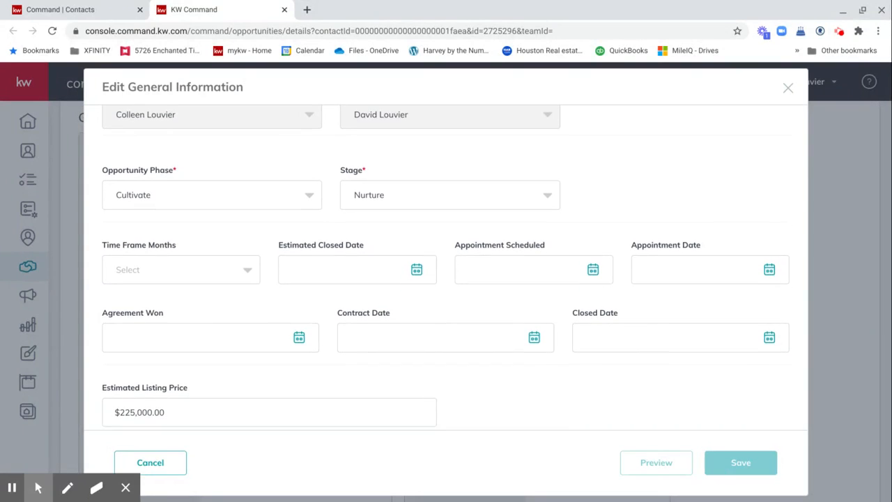
pyautogui.scroll(-2, 447, 269)
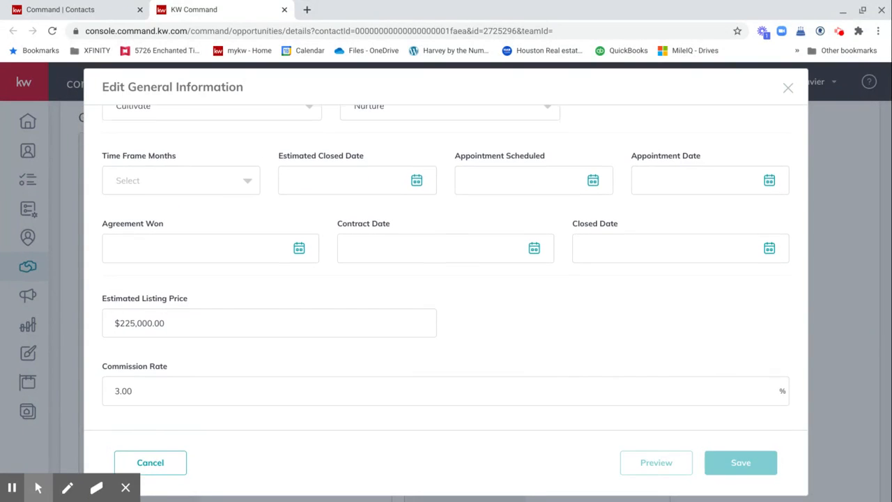
pyautogui.click(241, 183)
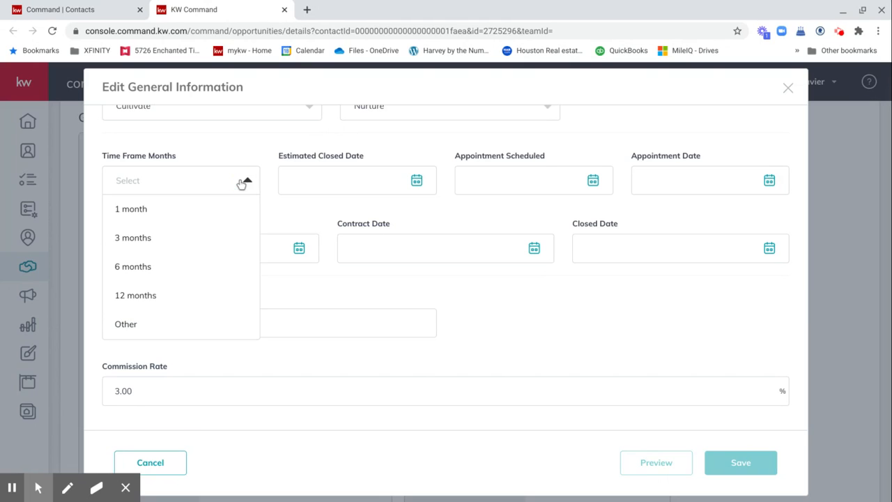
pyautogui.click(201, 216)
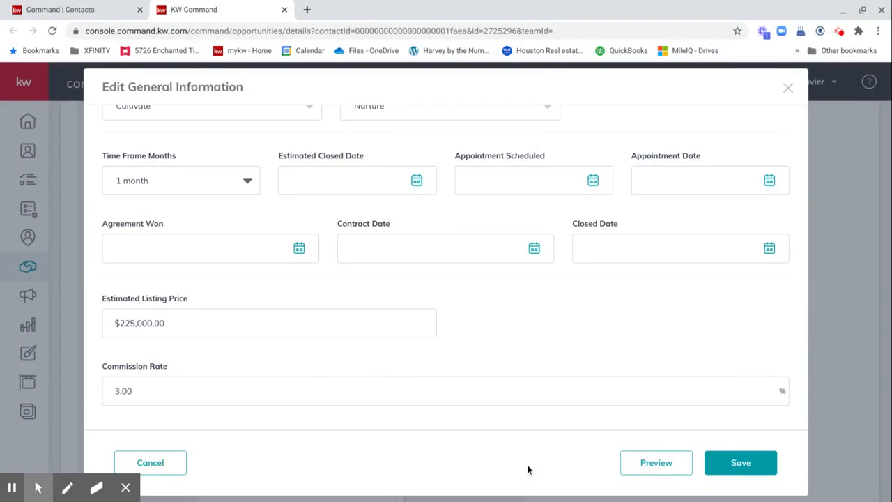
pyautogui.click(747, 468)
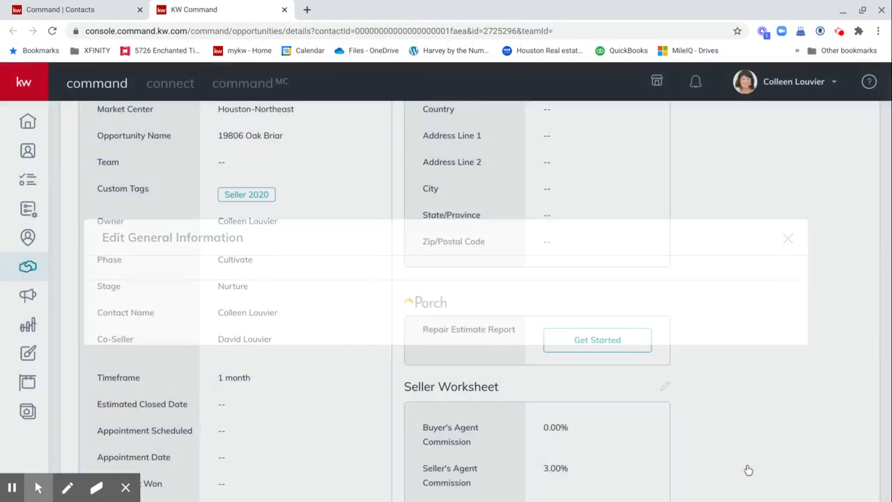
pyautogui.scroll(4, 365, 338)
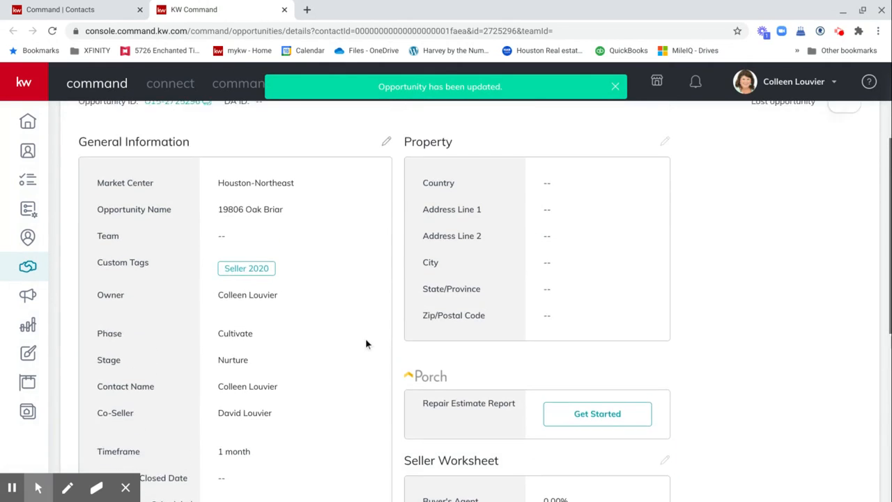
pyautogui.scroll(-1, 365, 338)
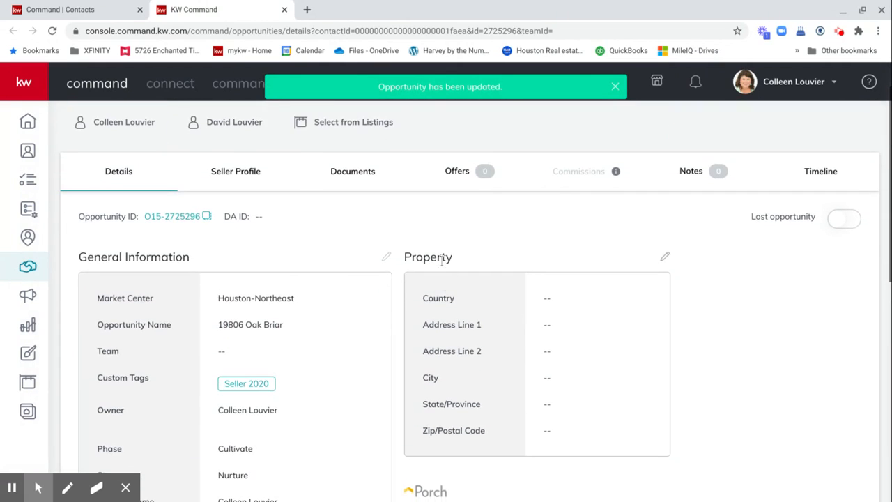
pyautogui.click(665, 257)
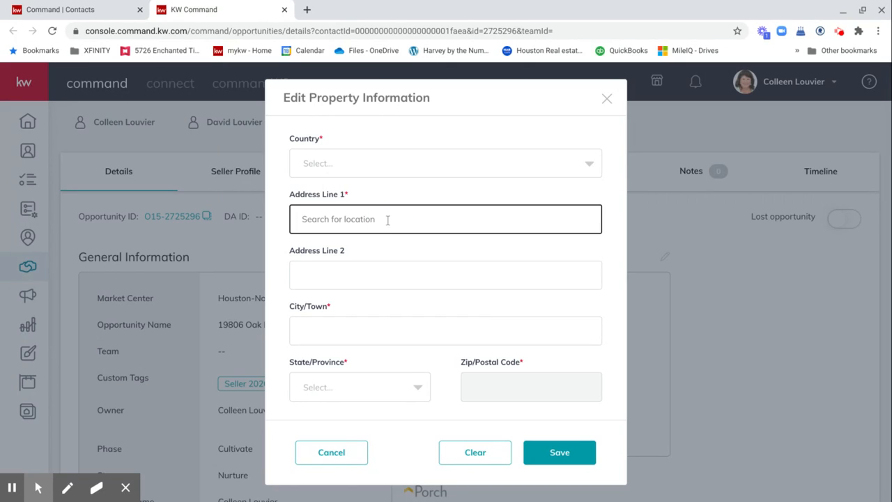
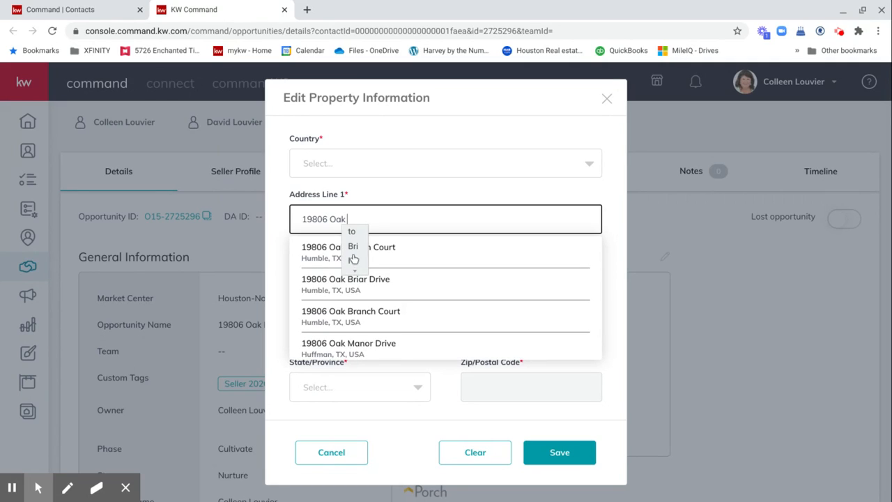
pyautogui.click(352, 287)
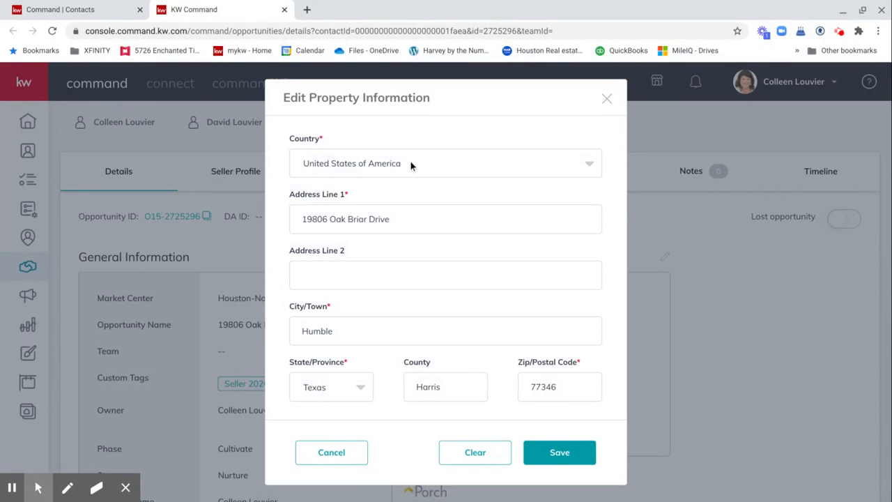
pyautogui.scroll(-2, 351, 324)
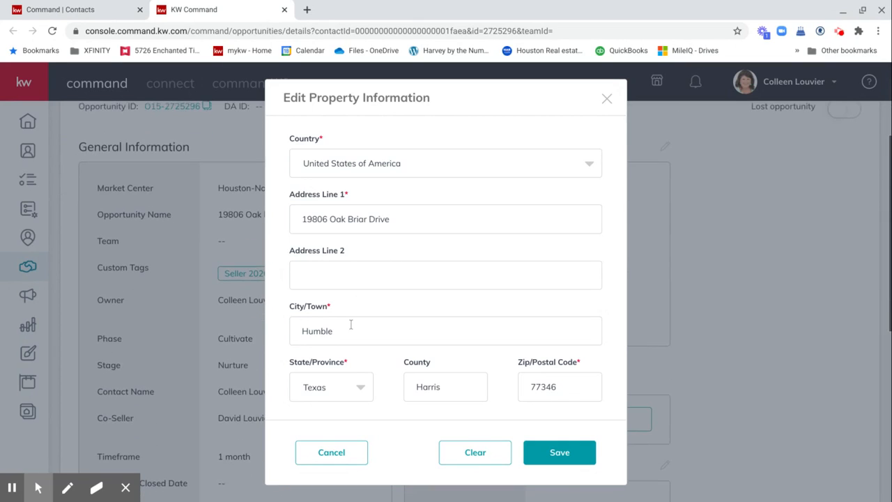
pyautogui.click(569, 457)
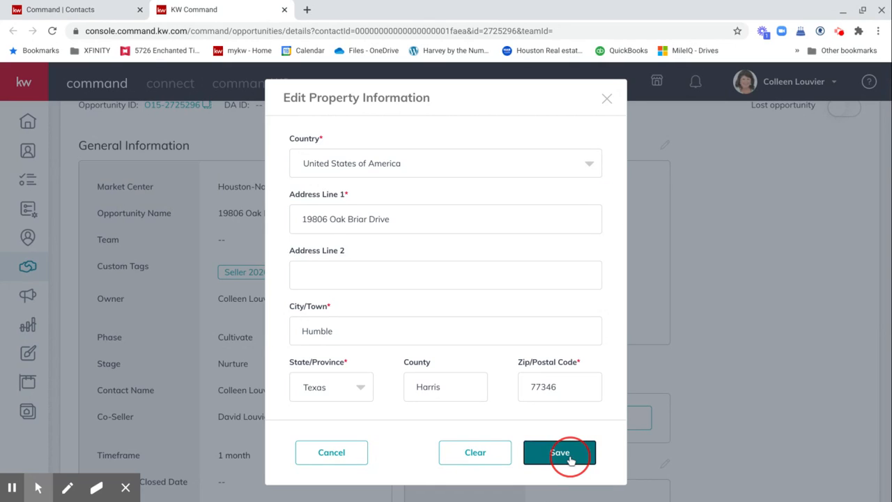
pyautogui.scroll(-2, 561, 372)
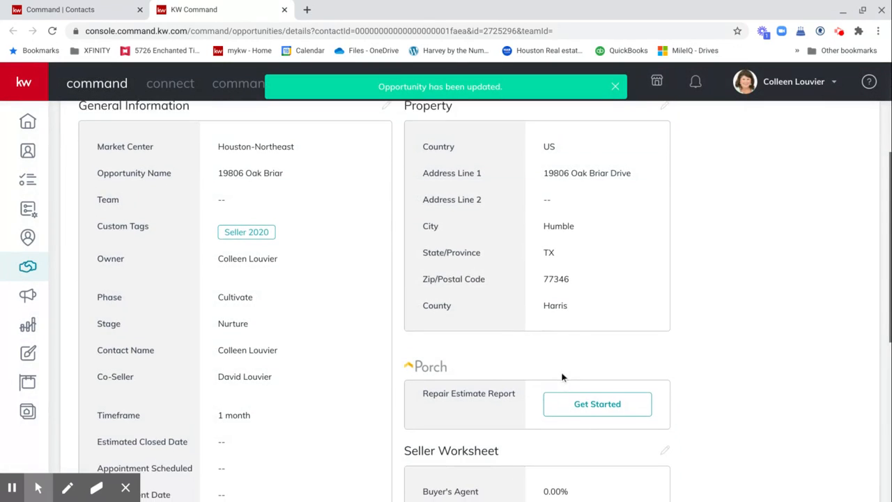
pyautogui.scroll(-2, 563, 377)
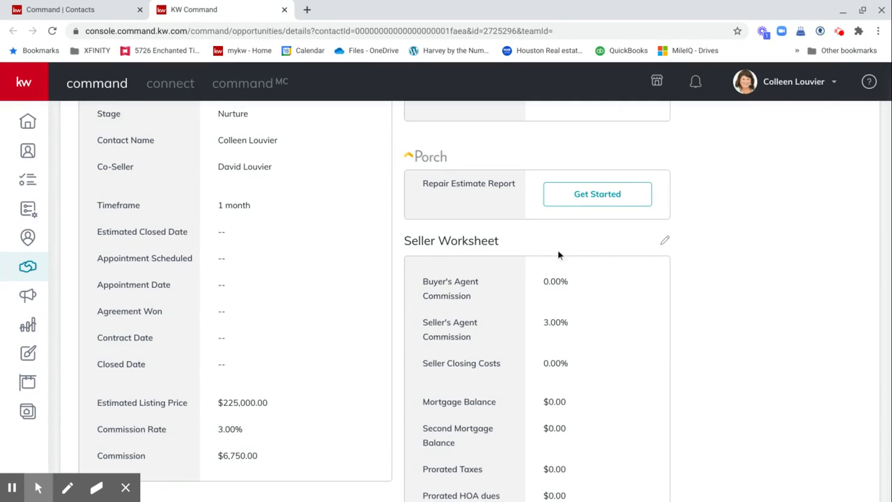
# Step: Change the seller worksheet's Buyer's Agent Commission to 3 and save
pyautogui.click(666, 241)
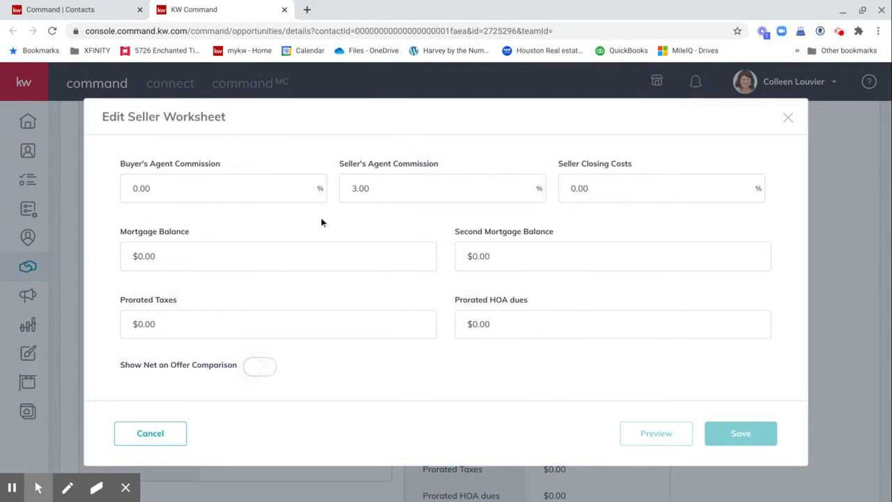
pyautogui.click(159, 190)
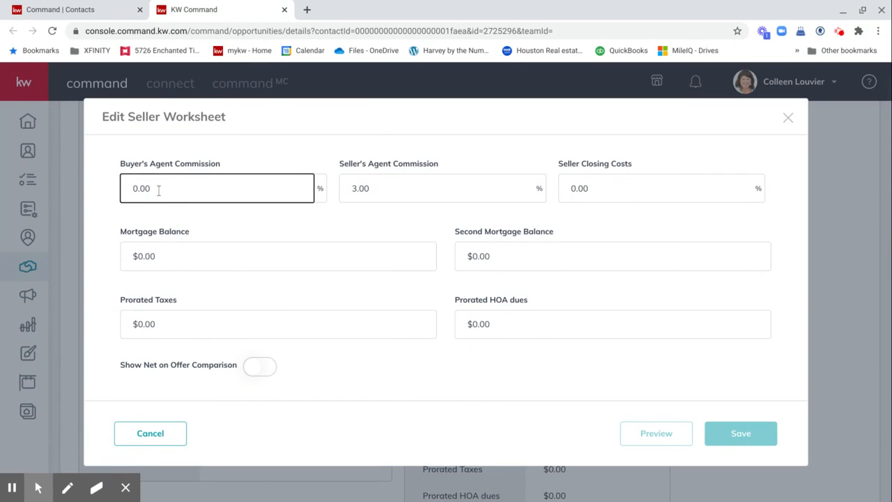
pyautogui.press('BackSpace')
pyautogui.press('BackSpace')
pyautogui.press('BackSpace')
pyautogui.press('BackSpace')
pyautogui.write('3')
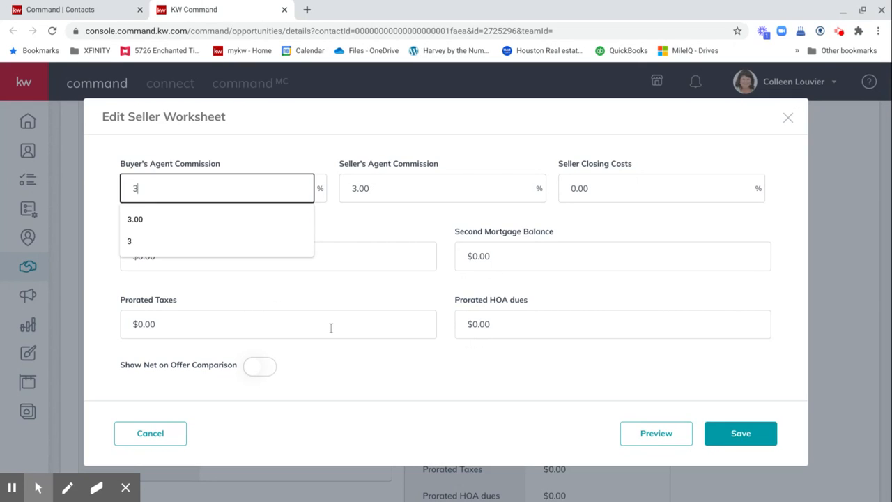
pyautogui.click(736, 434)
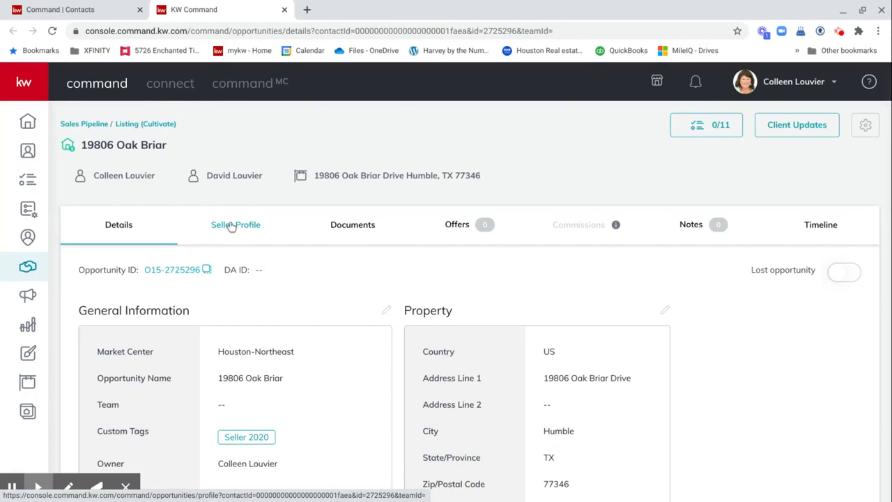
# Step: Go from Seller Profile to the Documents tab and list the available checklist types
pyautogui.click(231, 226)
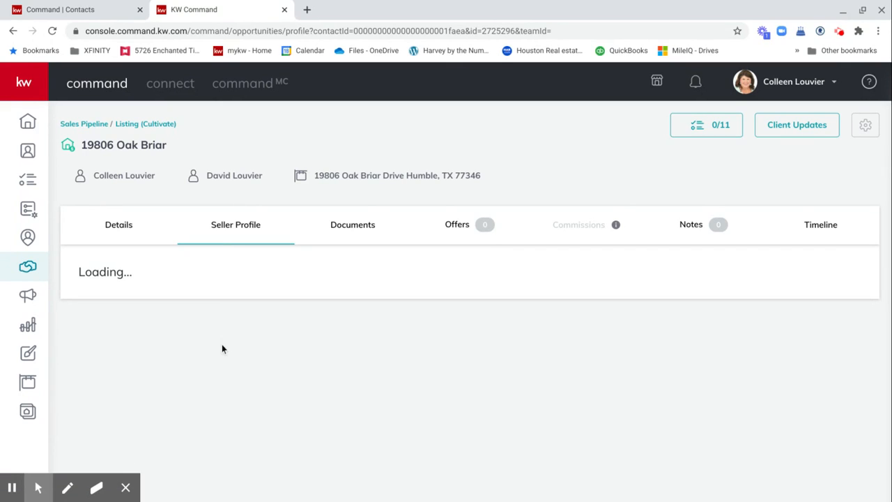
pyautogui.click(355, 227)
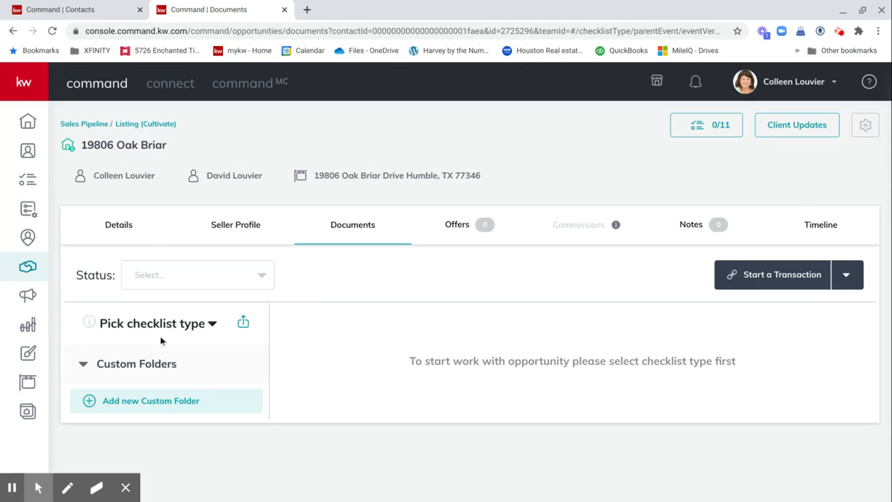
pyautogui.click(126, 329)
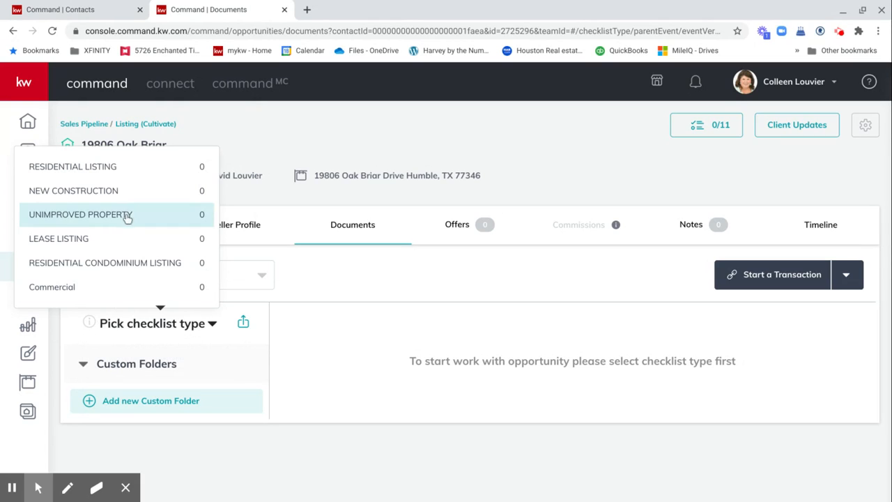
# Step: Choose the Residential Listing checklist for the opportunity's documents
pyautogui.click(123, 174)
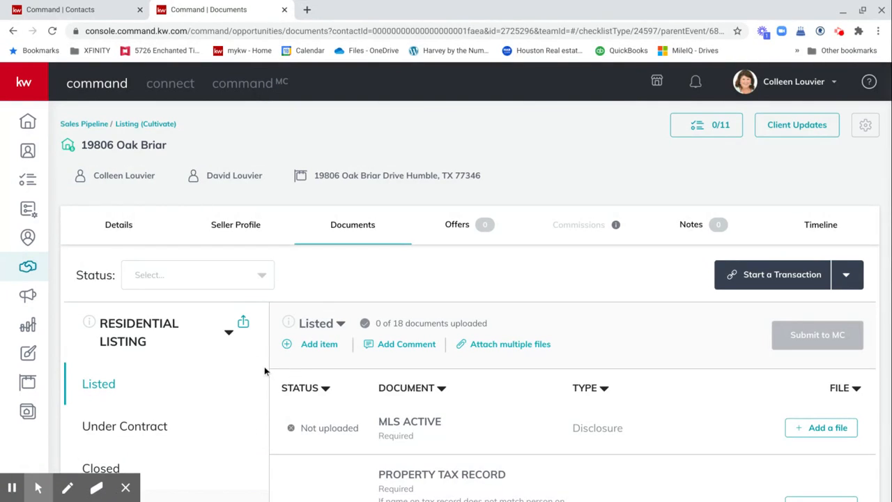
pyautogui.scroll(-2, 458, 374)
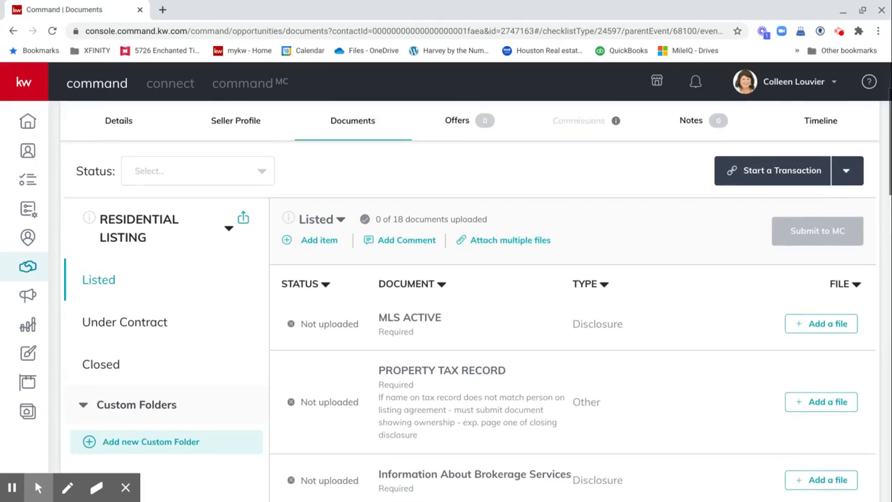
pyautogui.scroll(2, 272, 293)
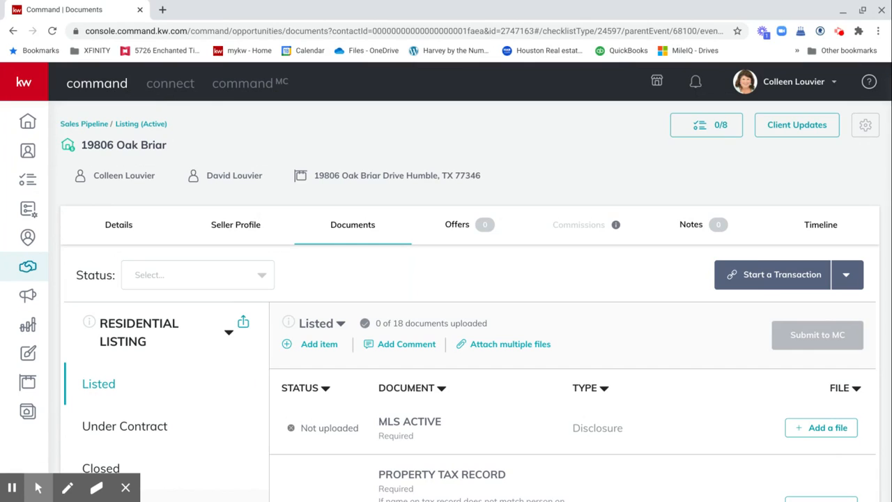
# Step: Start the transaction in Dotloop and open it at the dotloop sign-in page
pyautogui.click(750, 275)
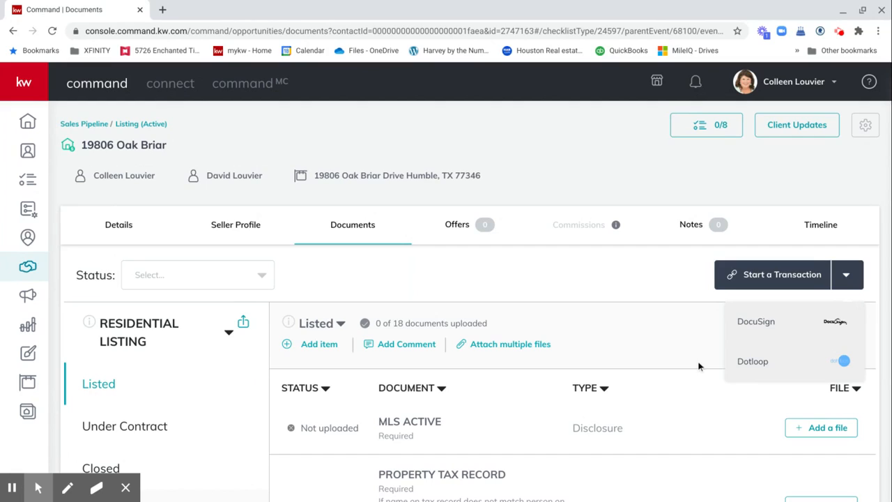
pyautogui.click(758, 363)
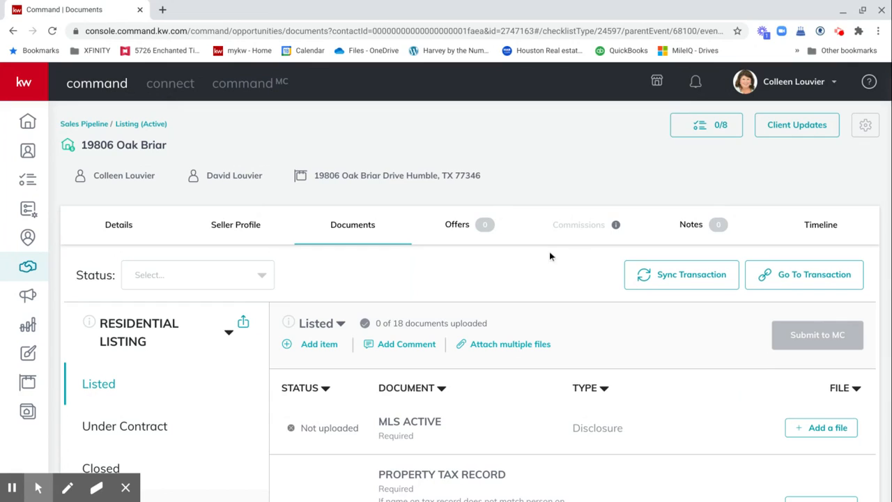
pyautogui.click(785, 277)
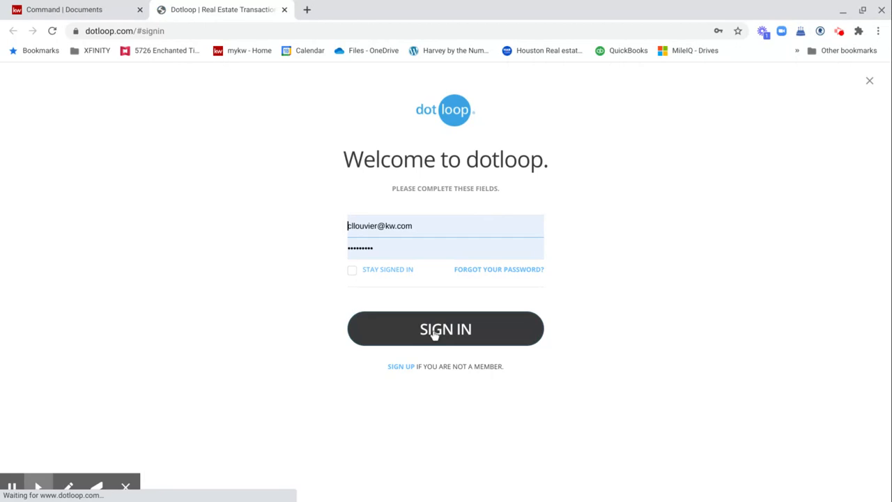
pyautogui.click(460, 332)
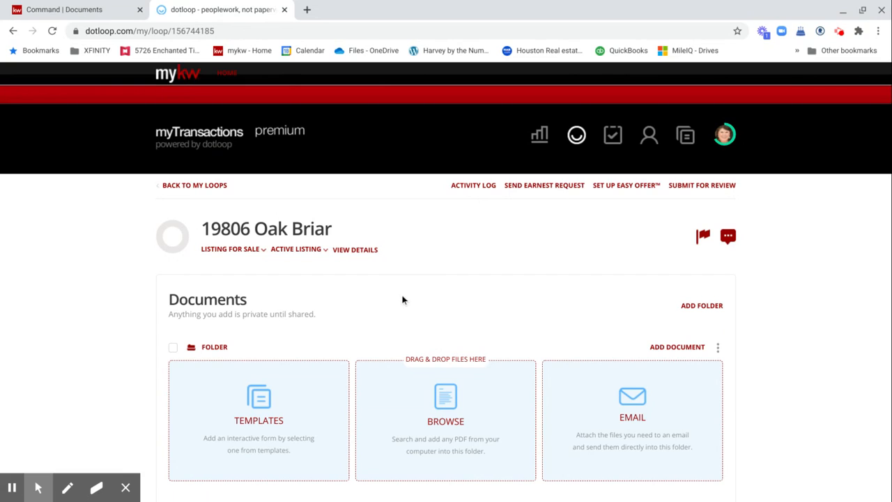
pyautogui.scroll(-1, 402, 300)
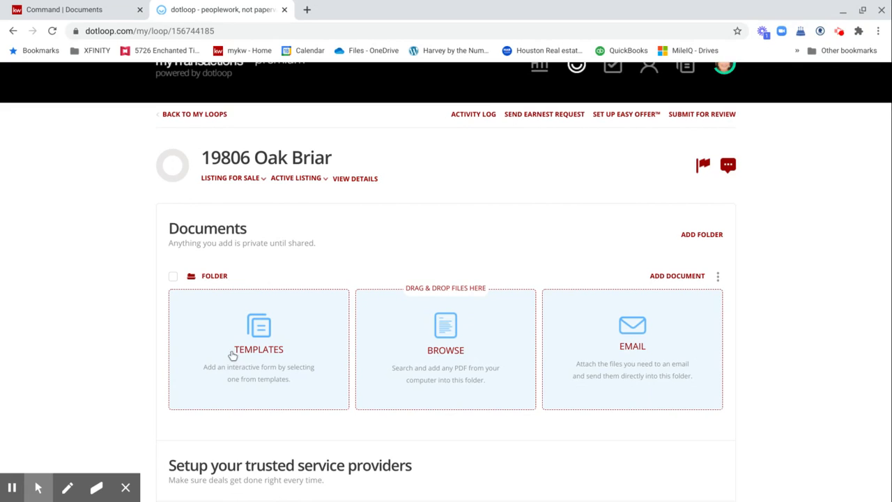
pyautogui.click(259, 330)
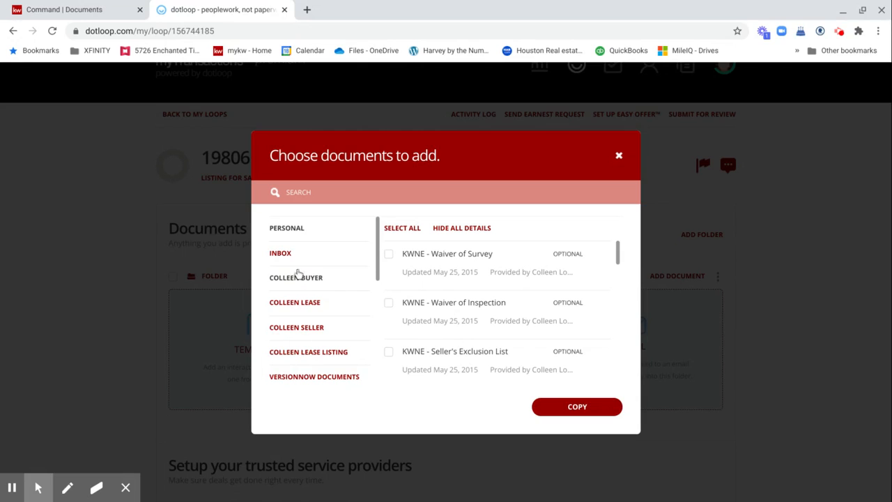
pyautogui.click(300, 329)
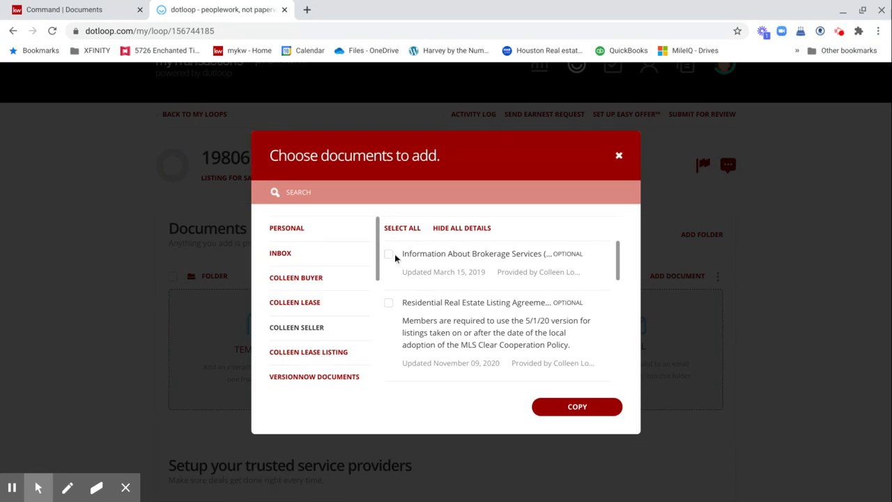
pyautogui.click(404, 229)
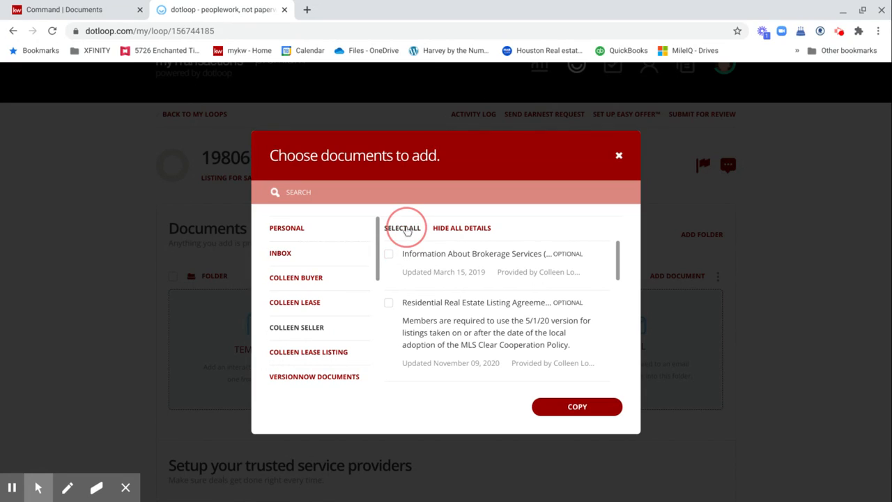
pyautogui.click(593, 411)
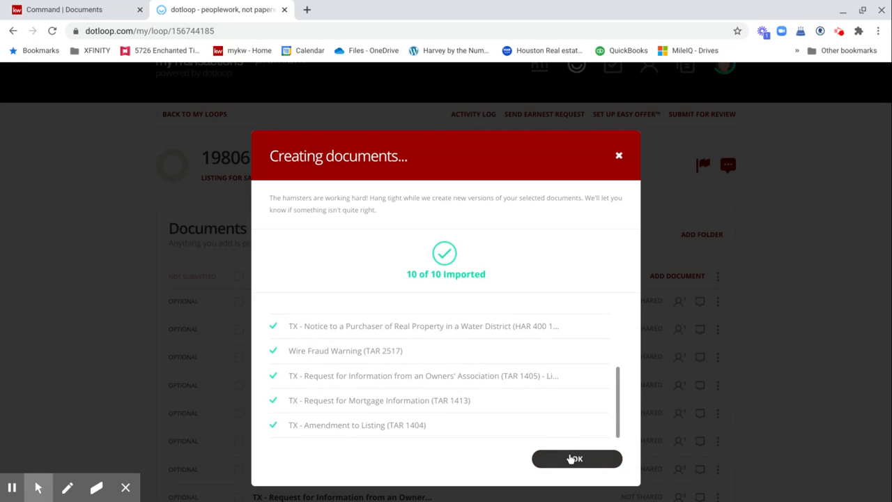
pyautogui.click(573, 460)
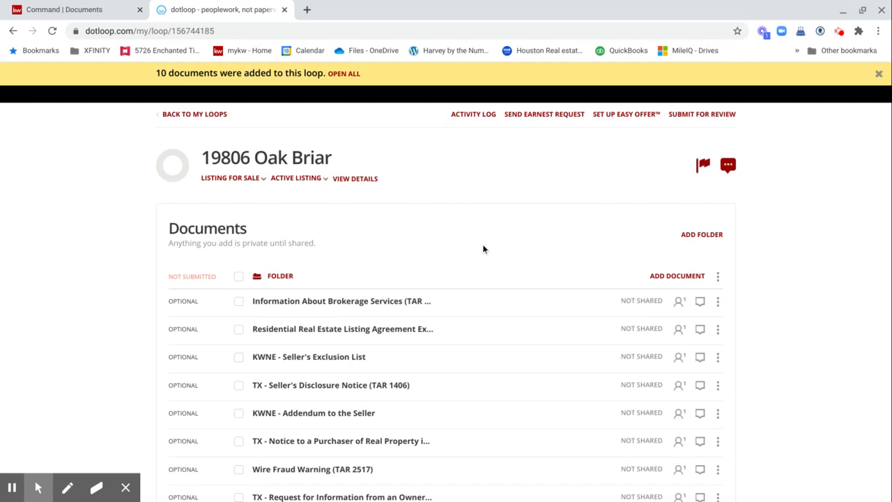
pyautogui.scroll(-2, 483, 249)
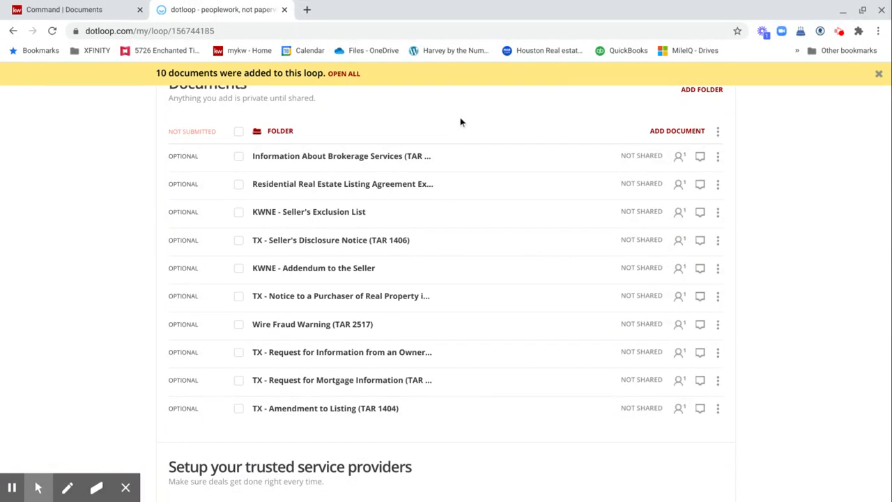
pyautogui.scroll(3, 460, 122)
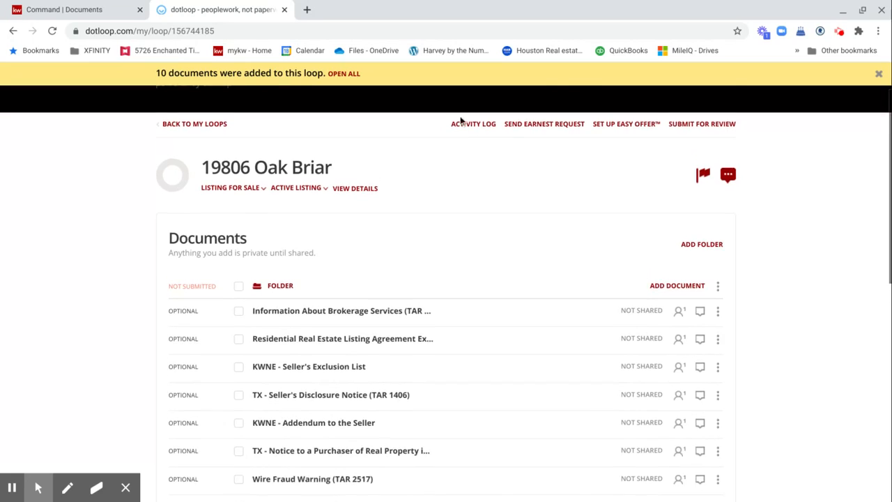
pyautogui.scroll(1, 460, 122)
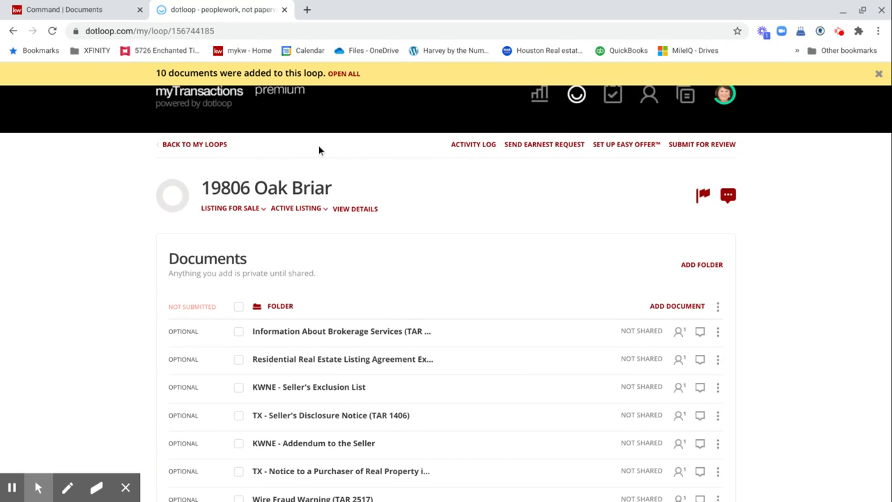
# Step: Back in KW Command's listing documents, bring up Attach multiple files for the Residential Listing checklist
pyautogui.click(103, 12)
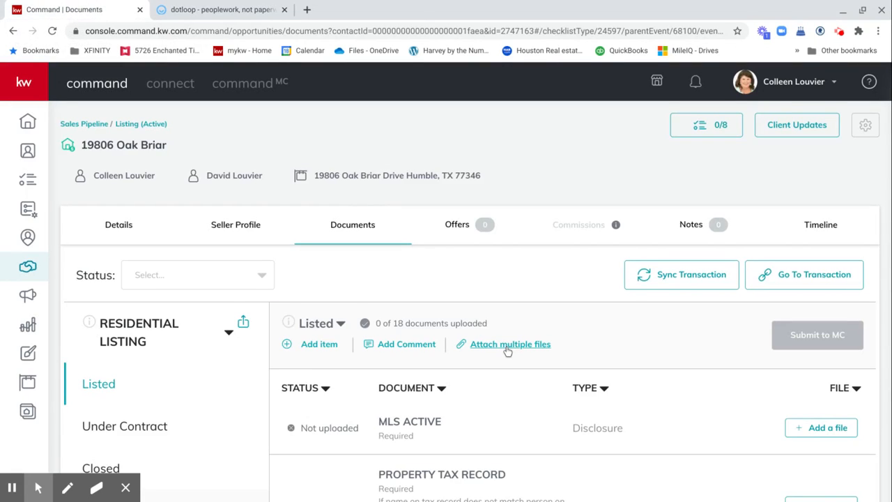
pyautogui.scroll(-1, 508, 349)
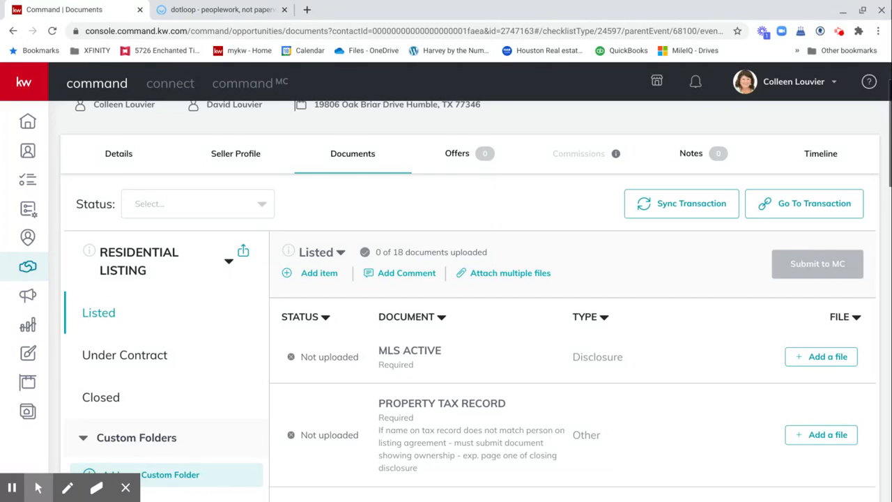
pyautogui.scroll(-1, 508, 351)
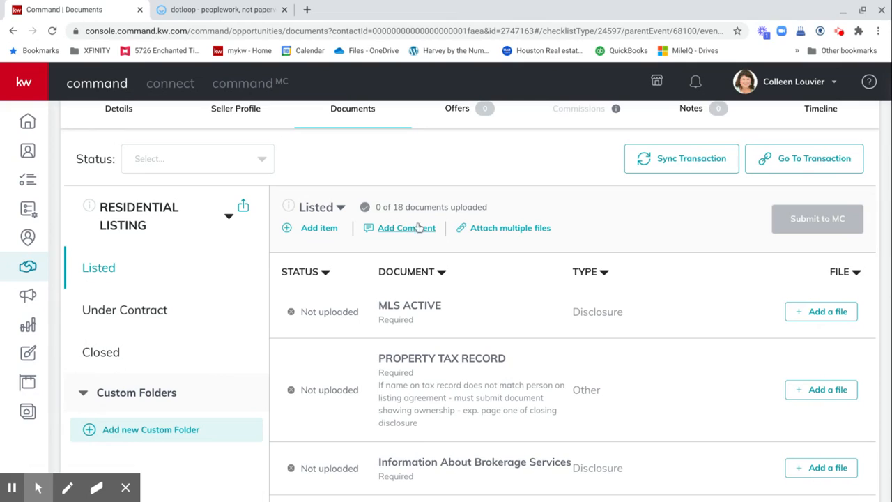
pyautogui.click(488, 231)
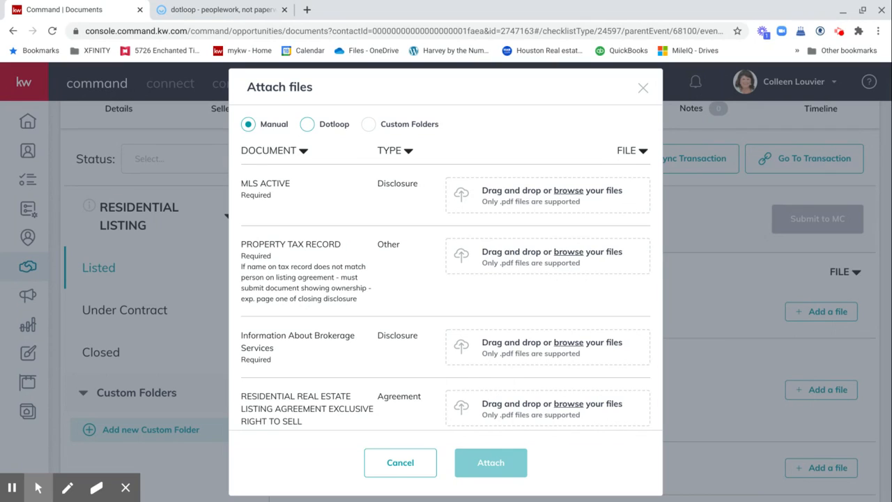
# Step: Take files from Dotloop and match the Information About Brokerage Services PDF to its document
pyautogui.click(332, 126)
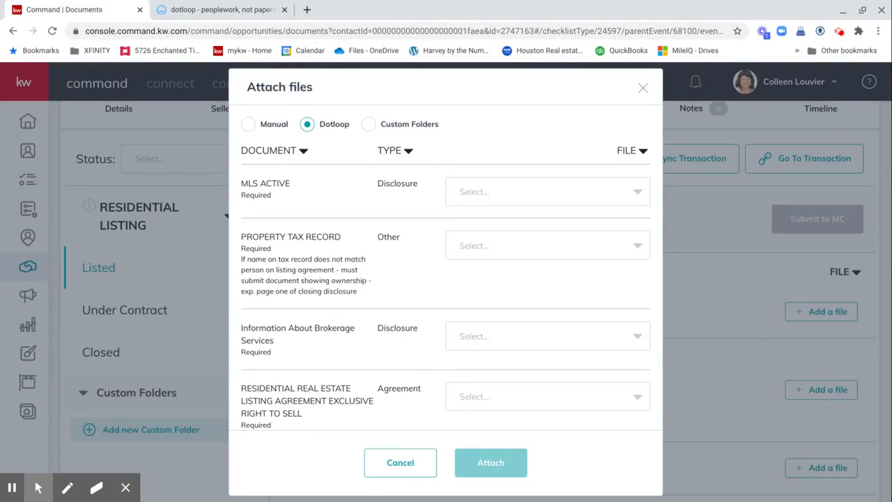
pyautogui.scroll(-3, 446, 268)
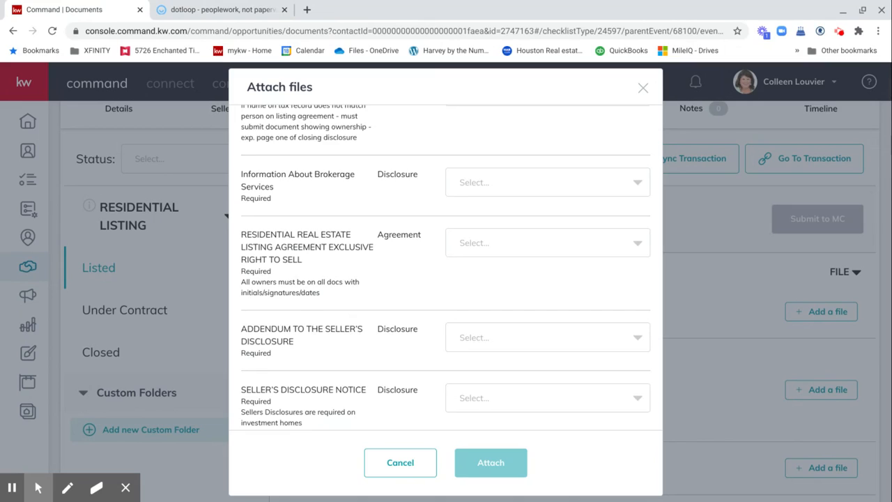
pyautogui.scroll(-1, 446, 267)
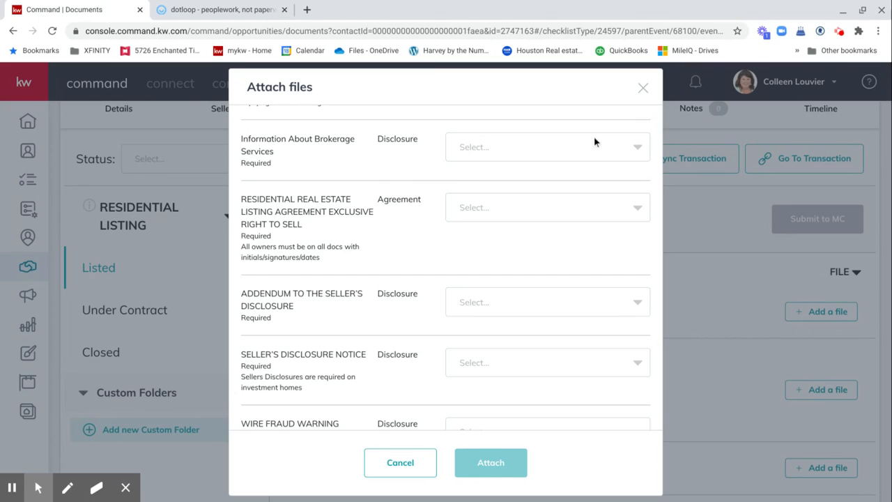
pyautogui.click(537, 151)
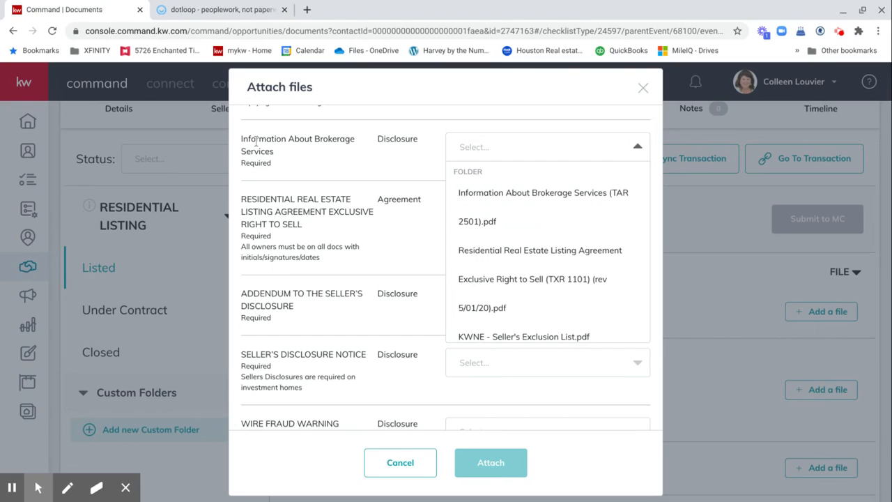
pyautogui.click(483, 202)
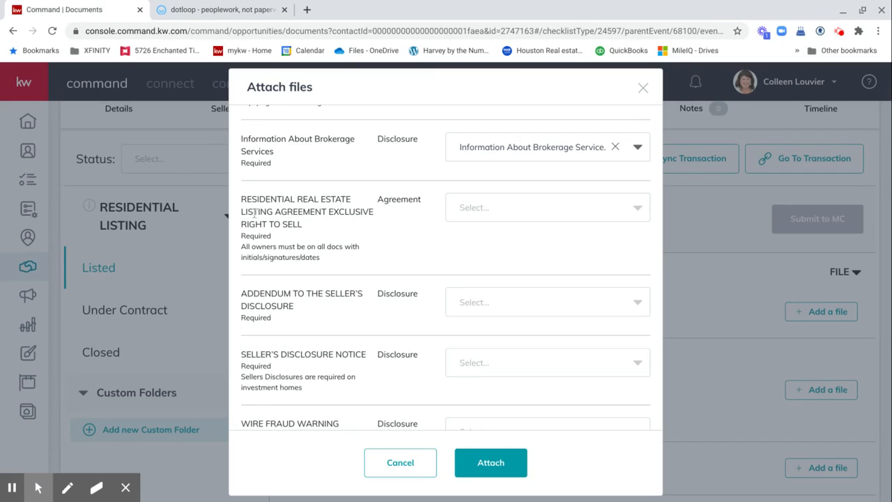
# Step: Match the Residential Real Estate Listing Agreement and KWNE - Addendum to the Seller.pdf, then attach all three
pyautogui.click(501, 208)
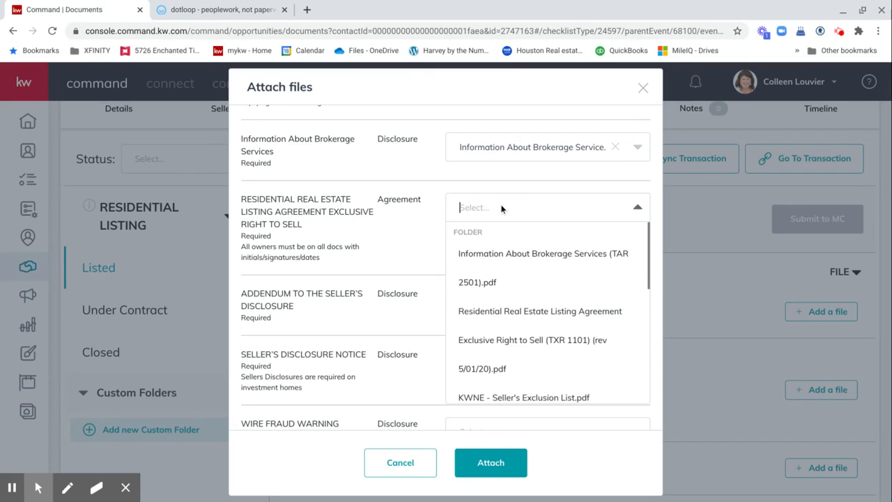
pyautogui.click(518, 318)
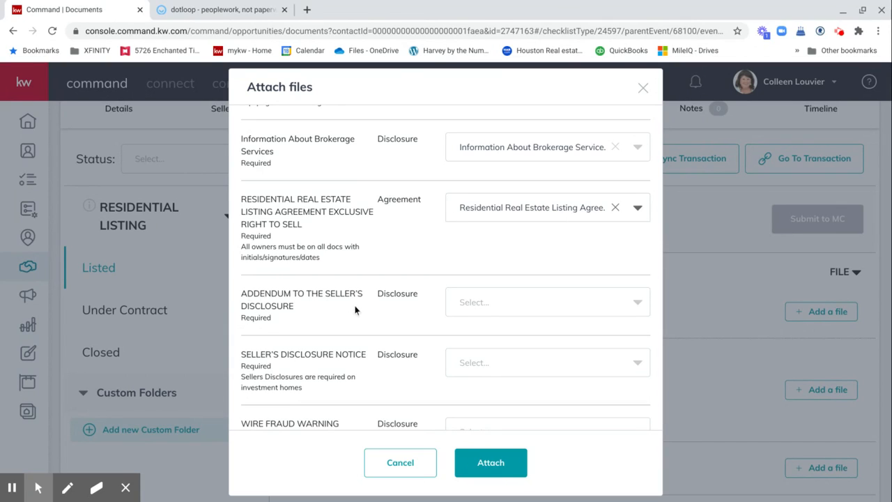
pyautogui.click(473, 301)
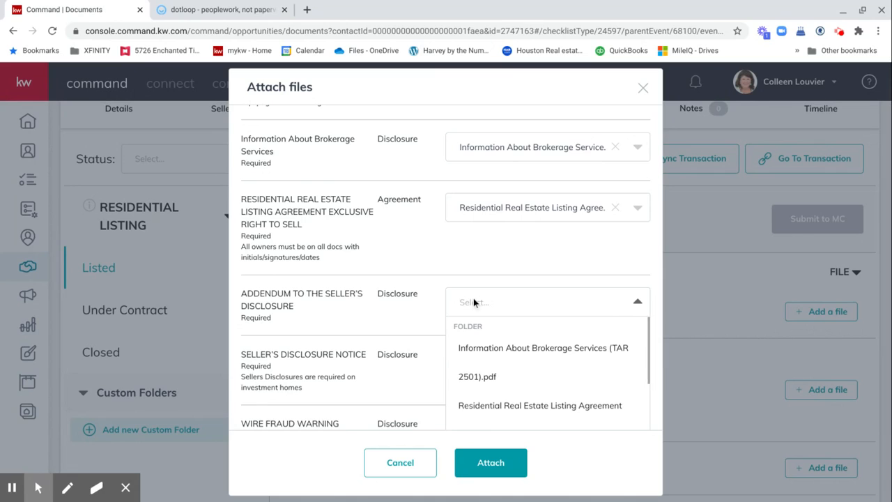
pyautogui.scroll(-2, 501, 354)
pyautogui.scroll(-4, 501, 354)
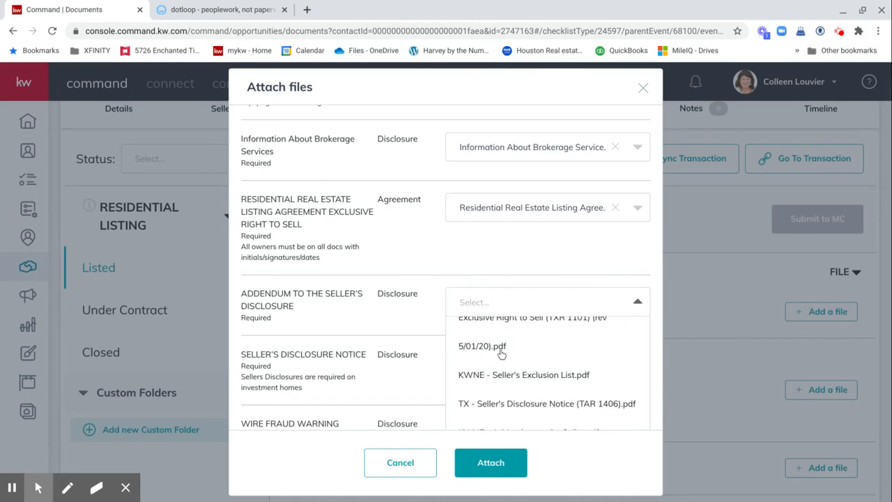
pyautogui.scroll(-1, 500, 354)
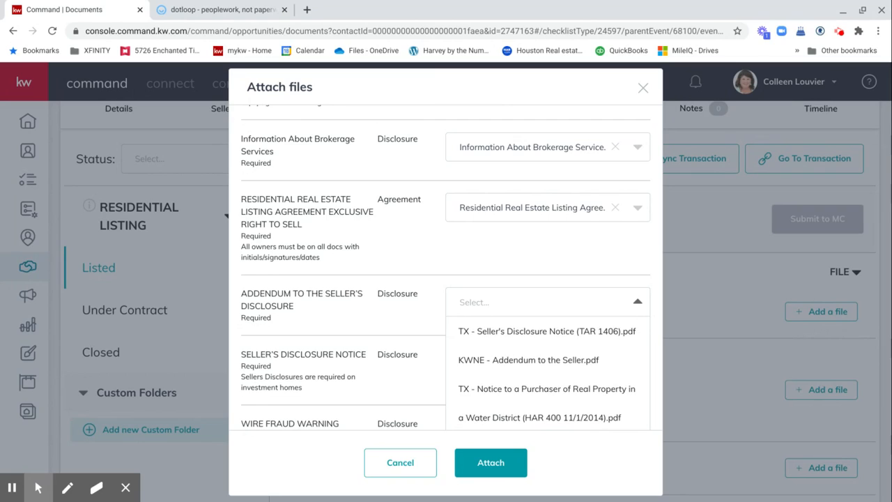
pyautogui.click(501, 354)
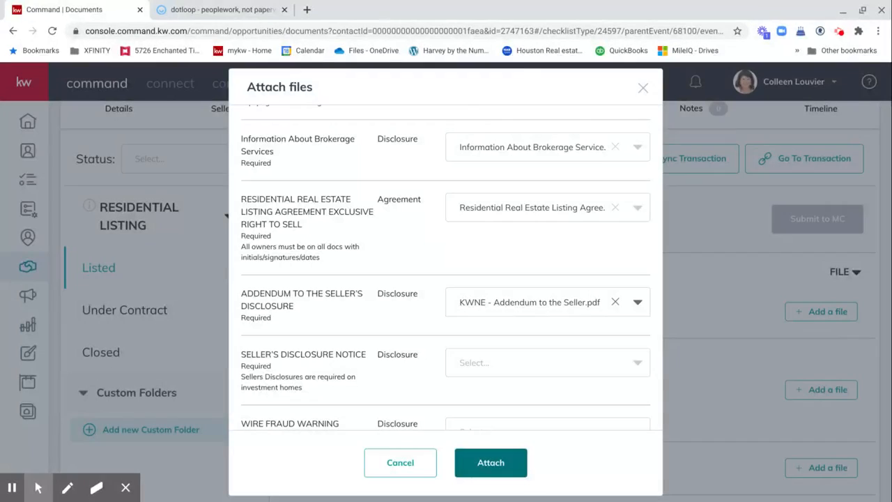
pyautogui.click(486, 464)
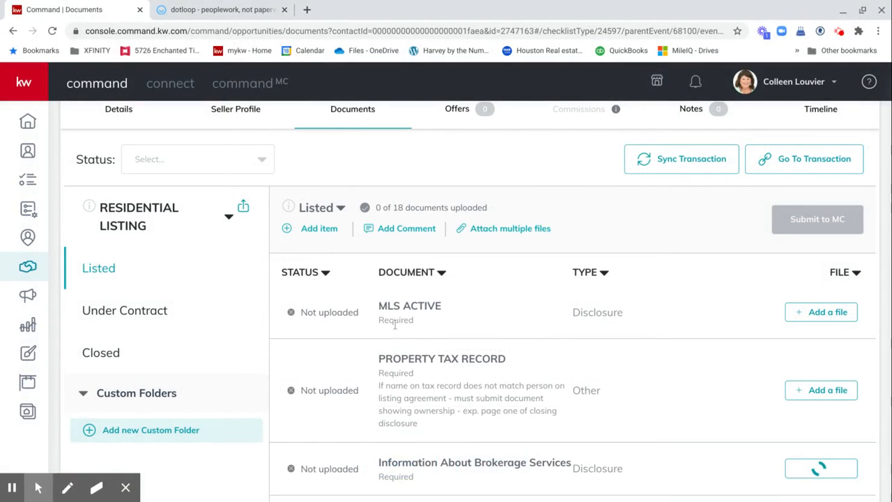
# Step: Scroll through the Listed checklist to confirm 3 of 18 PDFs uploaded, then return to the top
pyautogui.scroll(-1, 525, 263)
pyautogui.scroll(-2, 524, 263)
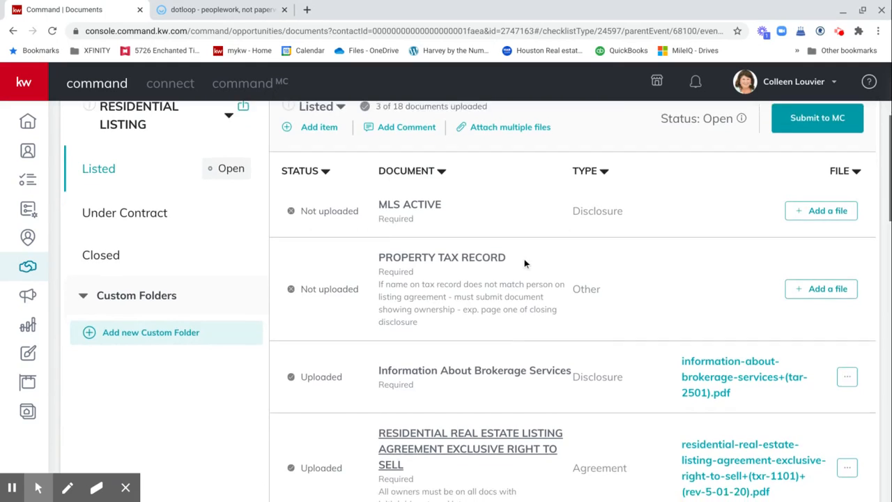
pyautogui.scroll(-3, 524, 264)
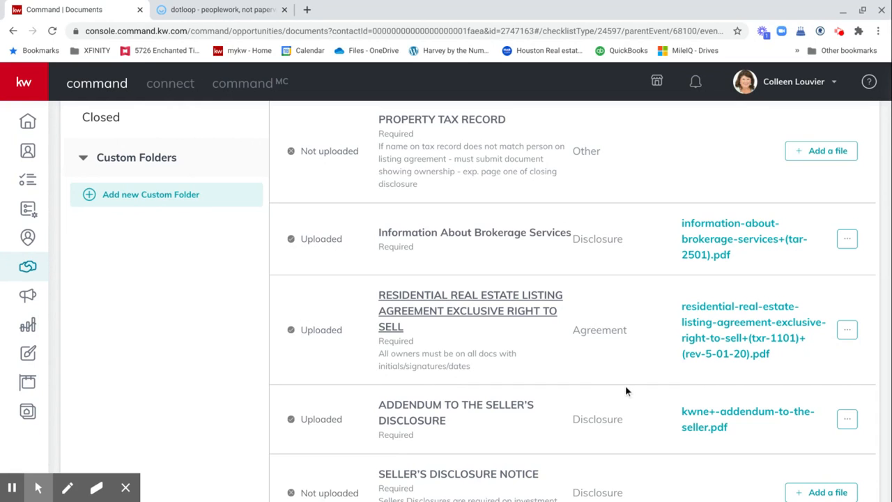
pyautogui.scroll(2, 625, 387)
pyautogui.scroll(3, 625, 391)
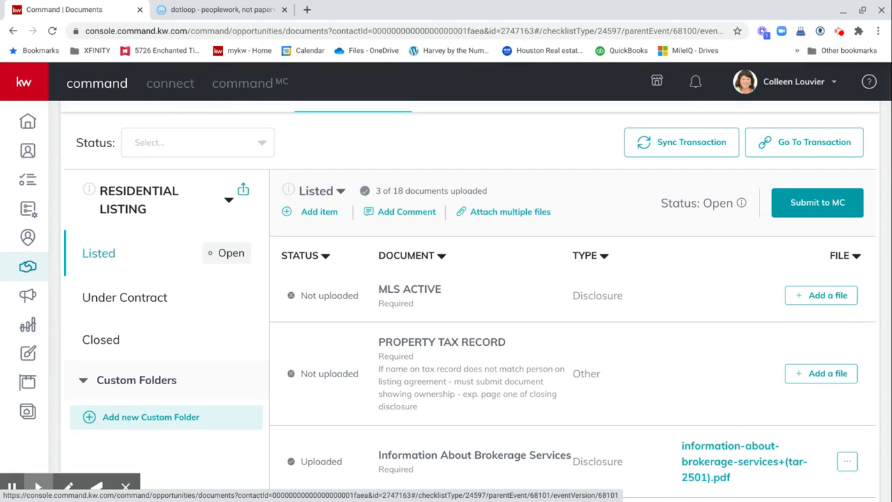
# Step: Show the Under Contract checklist (0 of 28 uploaded) and scroll to its header
pyautogui.click(104, 297)
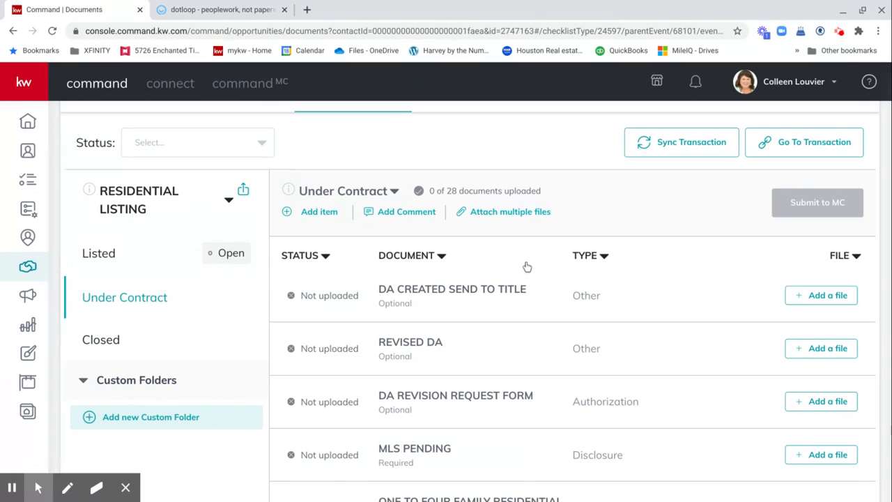
pyautogui.scroll(2, 527, 267)
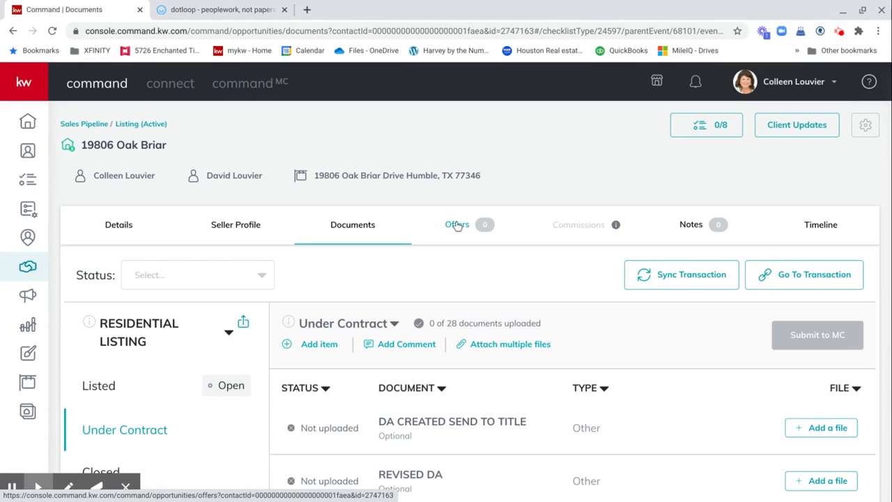
# Step: On the Offers tab, add a new offer version keeping the default name Initial Offer
pyautogui.click(457, 224)
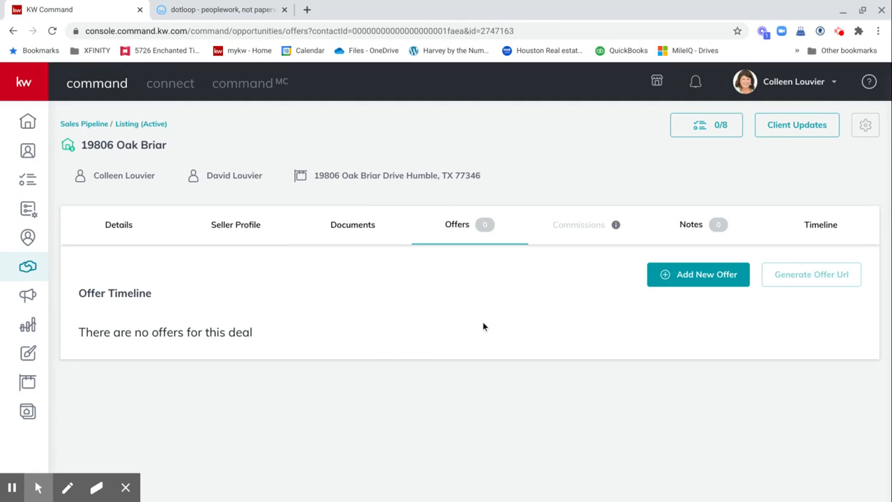
pyautogui.click(695, 276)
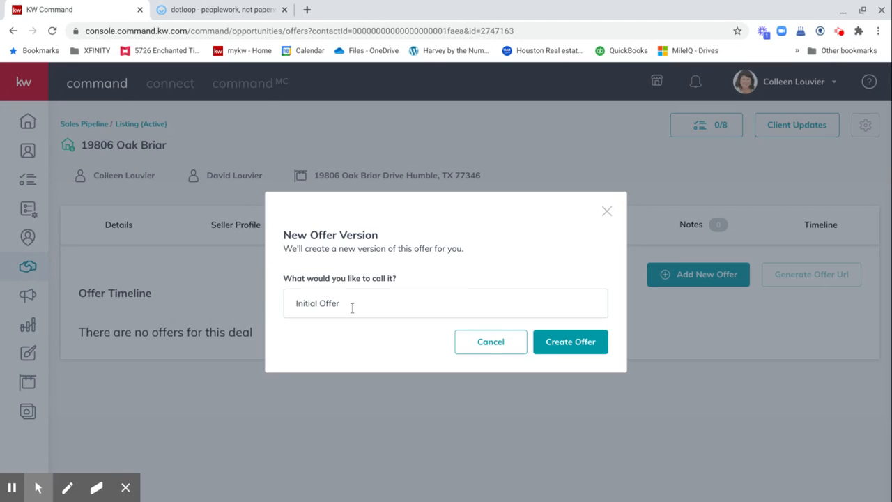
# Step: Create the Initial Offer and review its details: offer date 11/29/2020, close date 12/2/2020
pyautogui.click(559, 344)
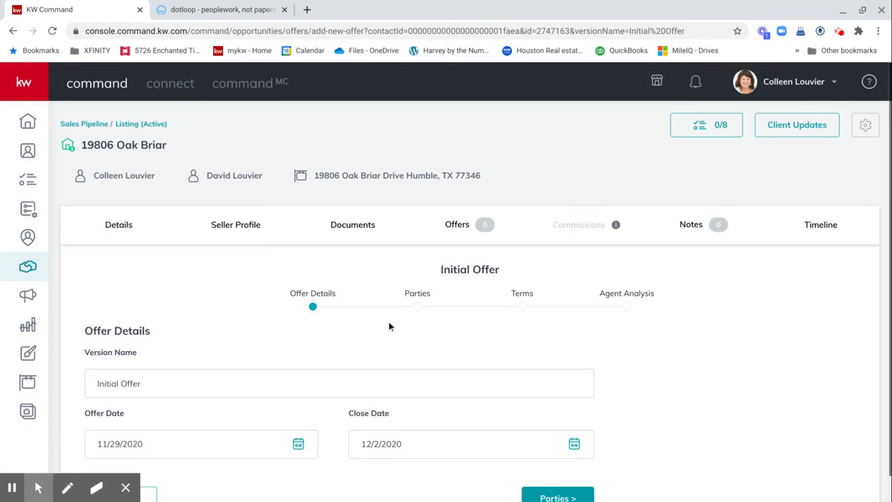
pyautogui.scroll(-1, 390, 326)
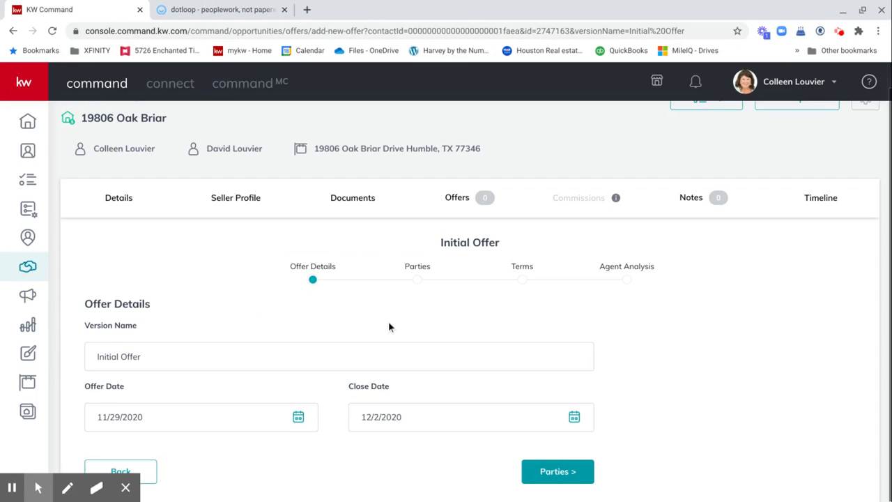
pyautogui.scroll(1, 388, 327)
pyautogui.scroll(-1, 389, 327)
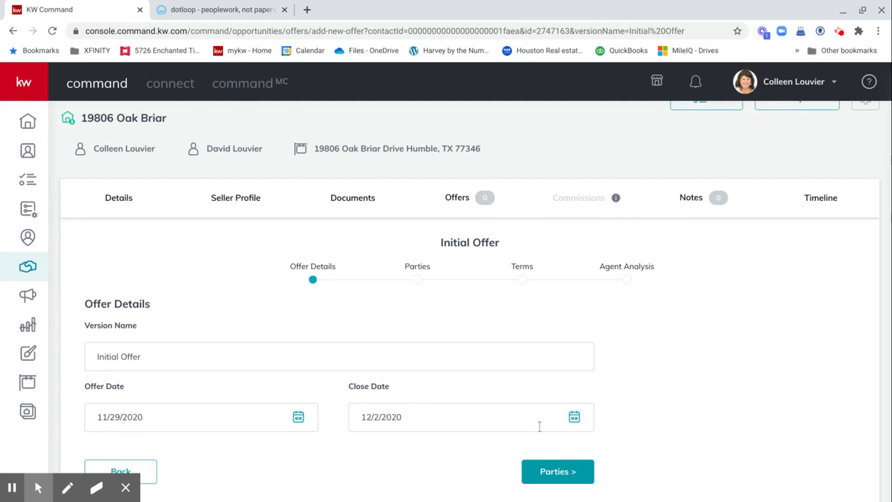
# Step: On the offer's Parties step, enter the buyer's full name
pyautogui.click(557, 472)
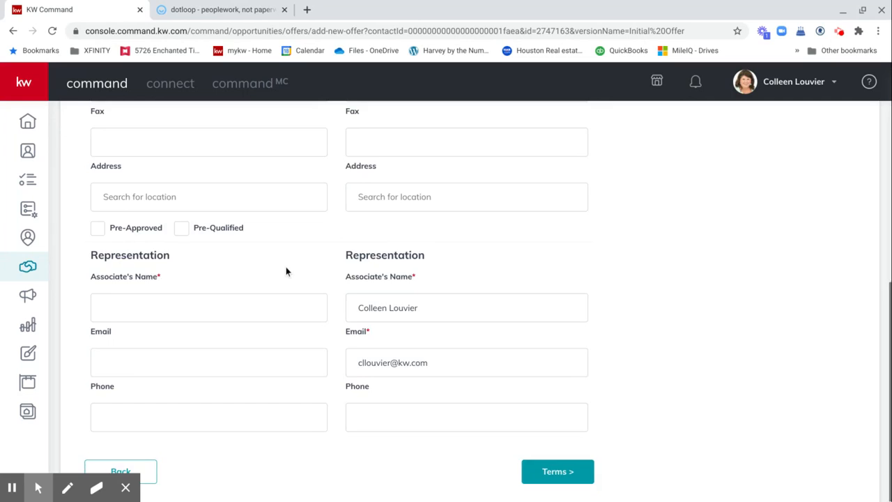
pyautogui.scroll(3, 286, 272)
pyautogui.scroll(1, 285, 272)
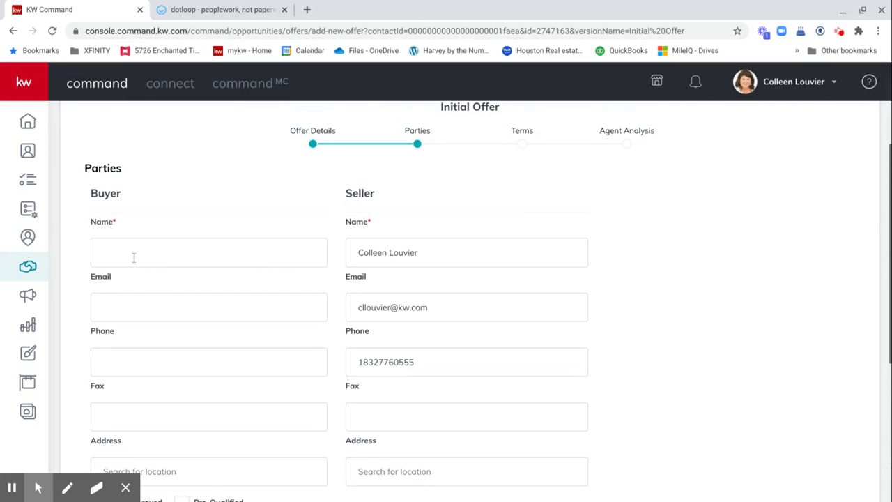
pyautogui.click(131, 253)
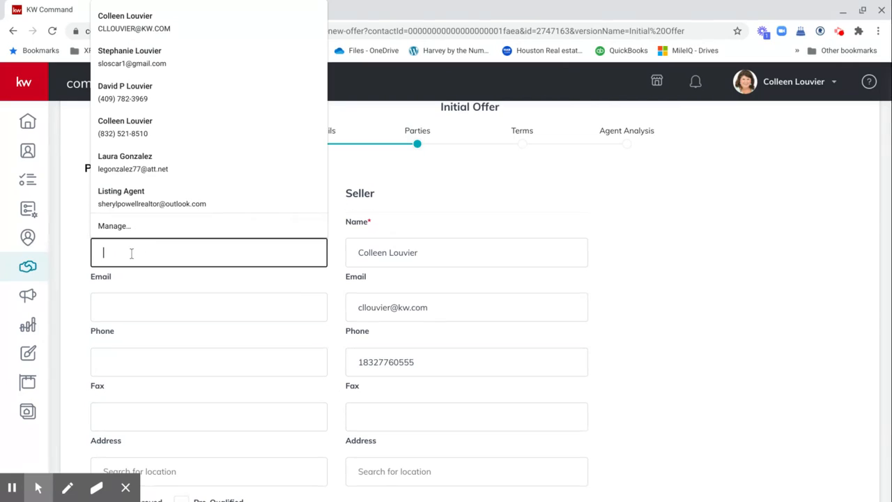
pyautogui.write('Daffy')
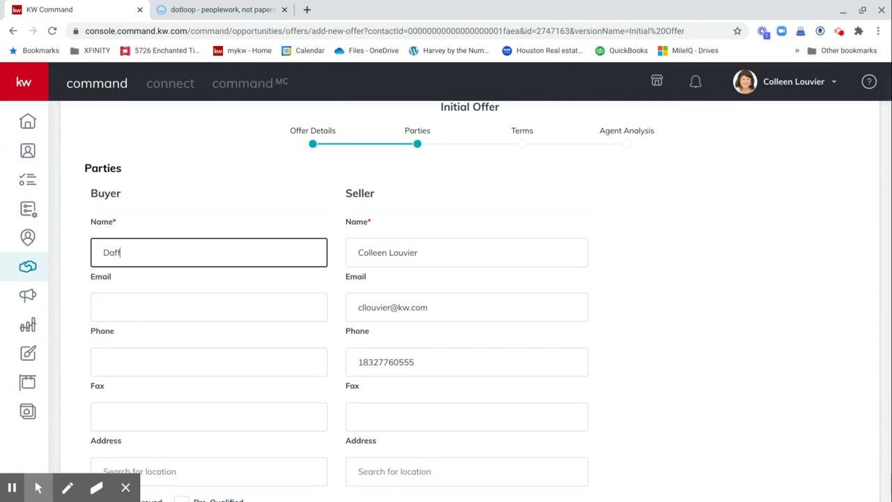
pyautogui.write(' Duck')
pyautogui.click(147, 282)
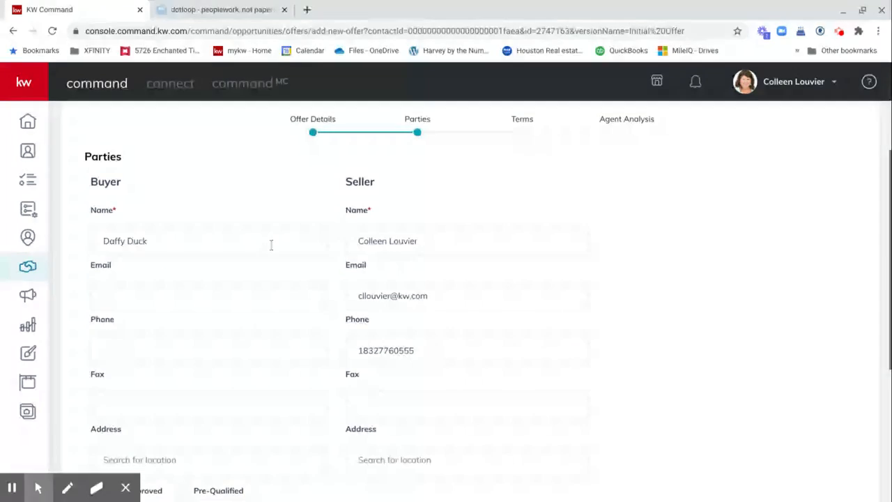
# Step: Mark the buyer pre-approved, enter the buyer's agent name, and continue to Terms
pyautogui.scroll(-2, 275, 244)
pyautogui.scroll(-3, 271, 245)
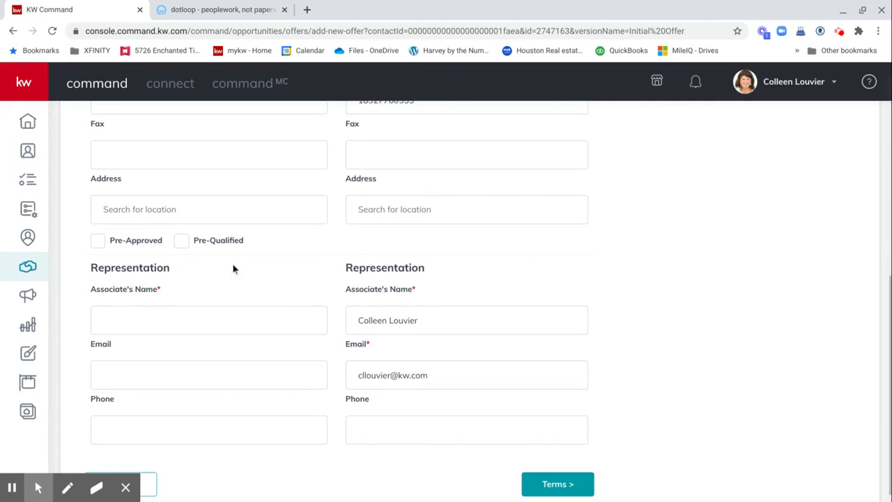
pyautogui.click(99, 241)
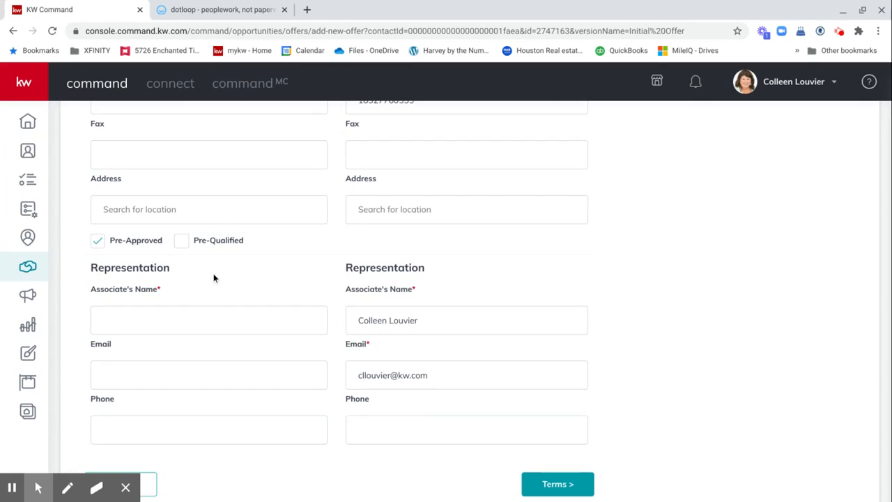
pyautogui.scroll(-1, 213, 277)
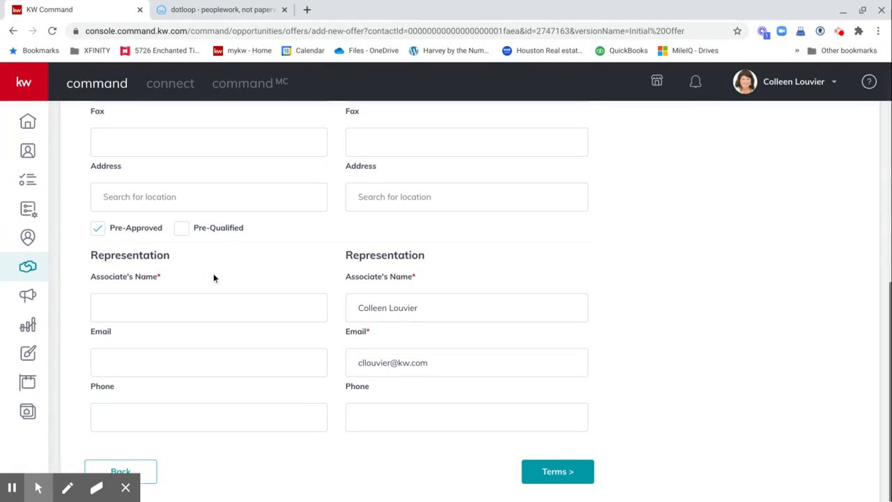
pyautogui.click(148, 310)
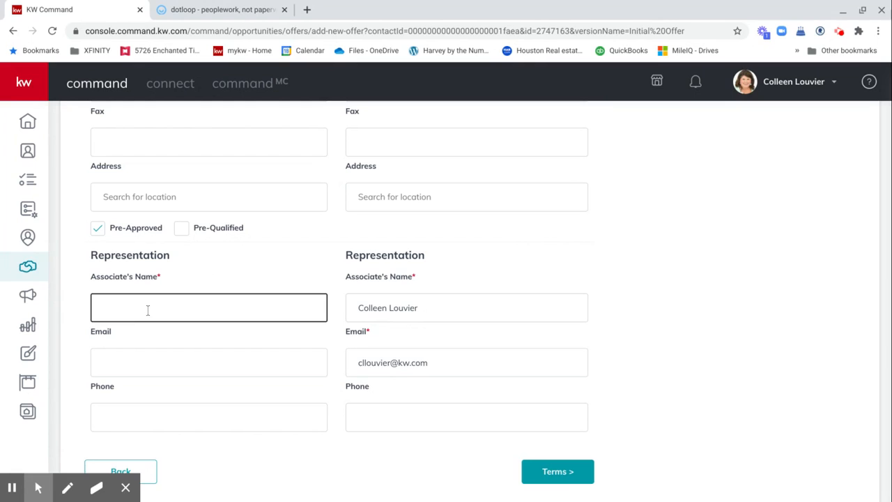
pyautogui.write('Minnie Mouse')
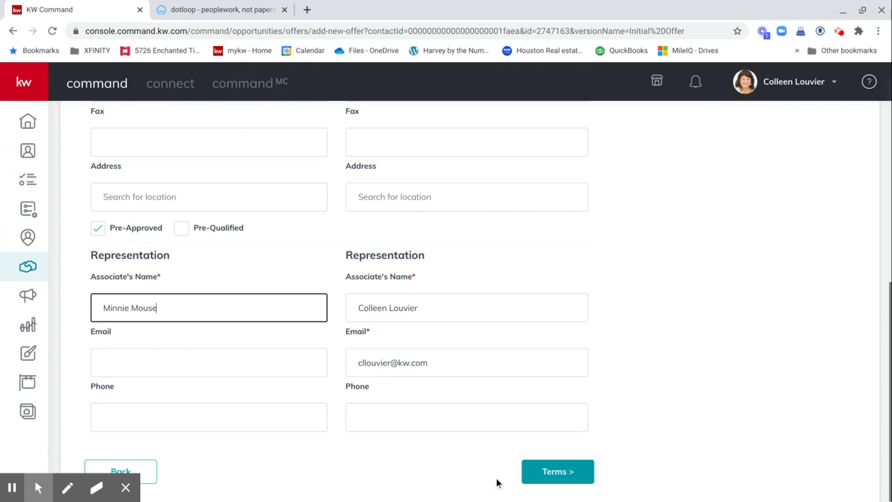
pyautogui.click(555, 470)
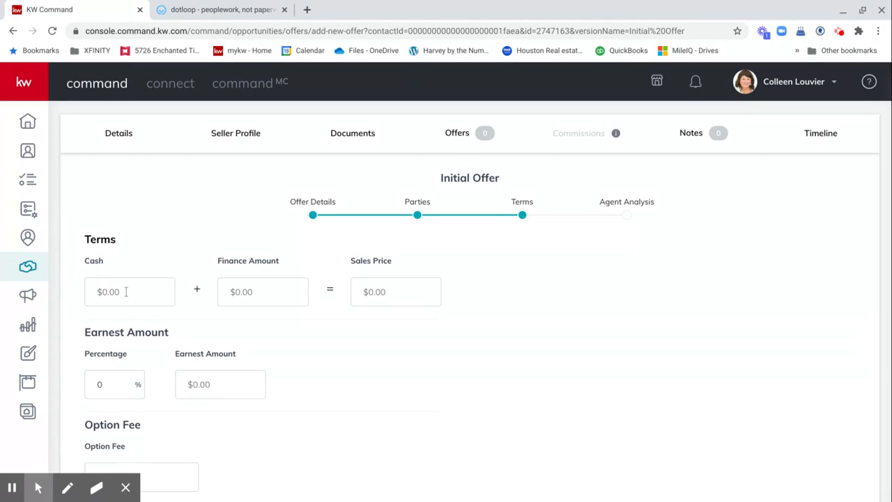
# Step: Enter $22,500 cash, $200,000 financing, and 1 percent earnest money
pyautogui.click(126, 292)
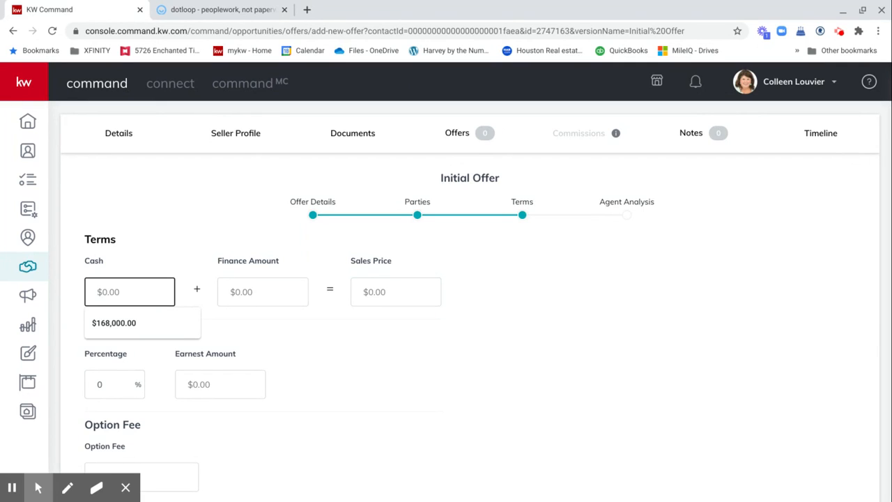
pyautogui.write('22')
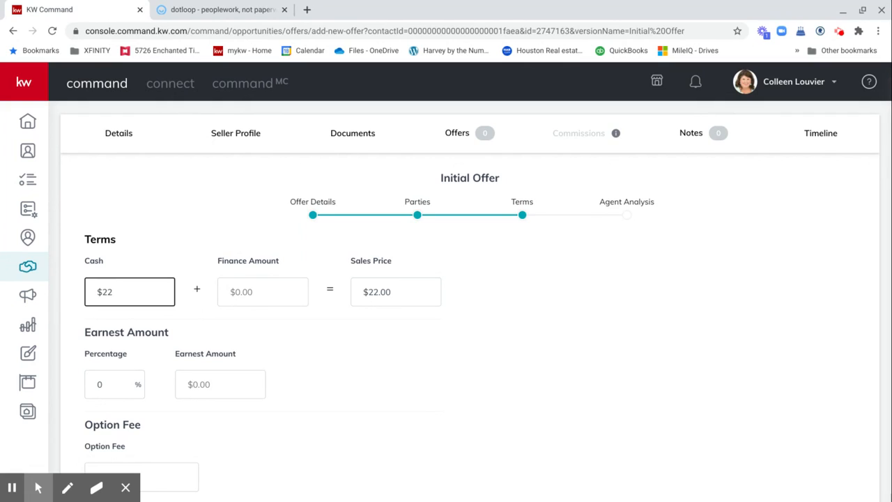
pyautogui.write(',500')
pyautogui.click(261, 292)
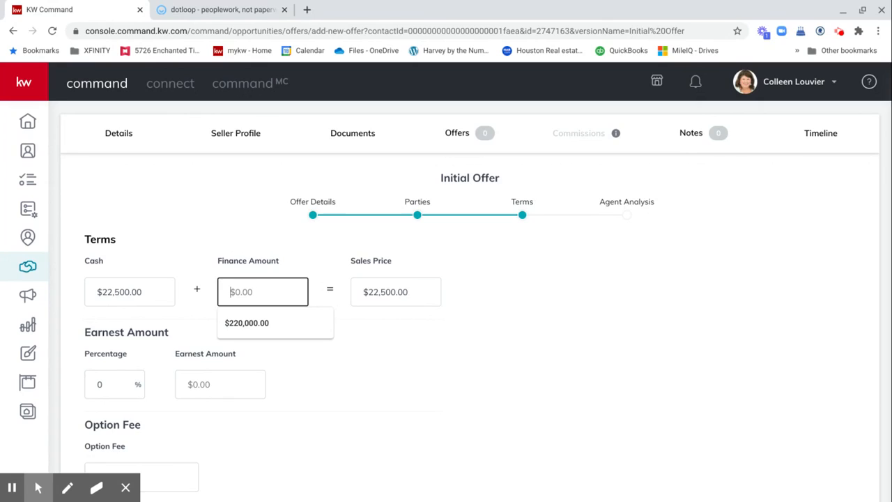
pyautogui.write('200')
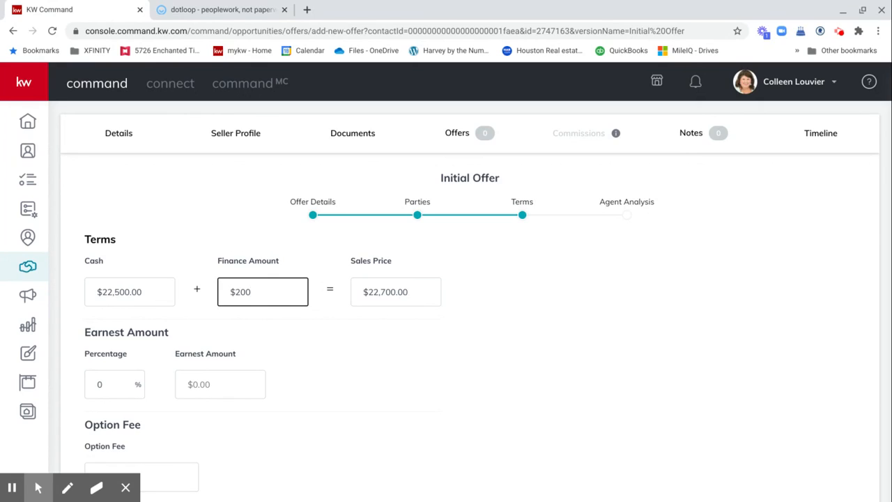
pyautogui.write(',000')
pyautogui.scroll(-3, 154, 370)
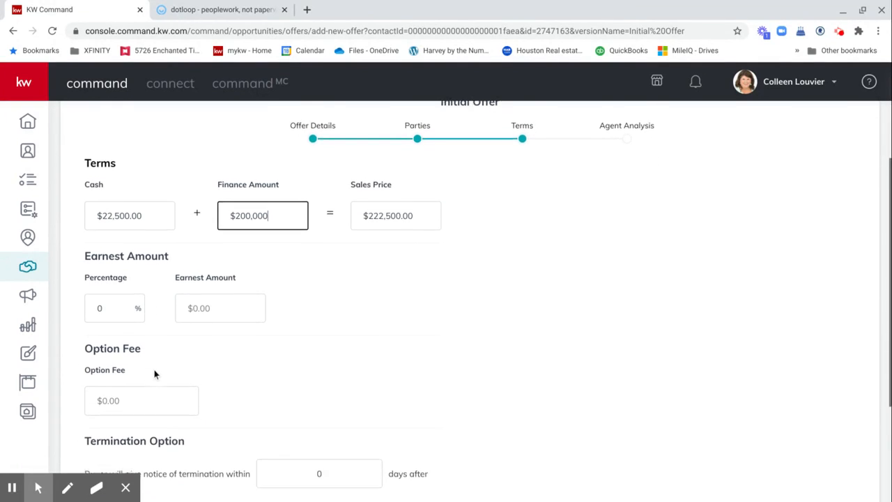
pyautogui.click(122, 286)
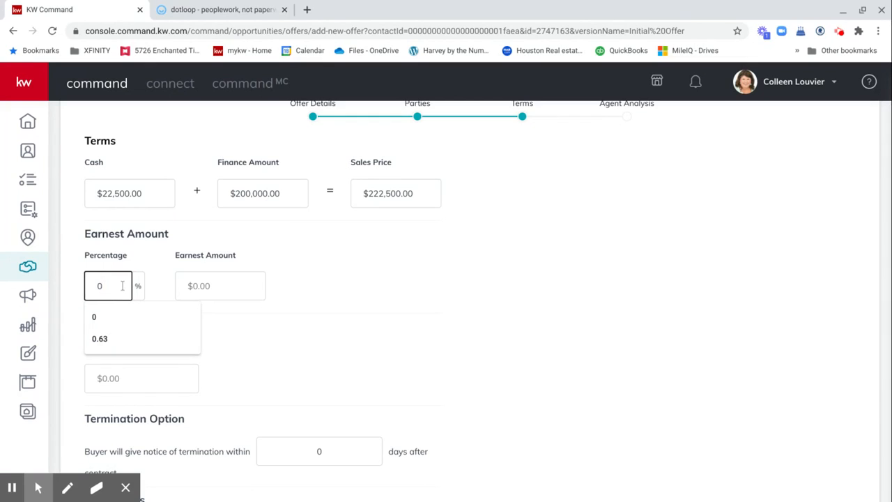
pyautogui.press('BackSpace')
pyautogui.write('1')
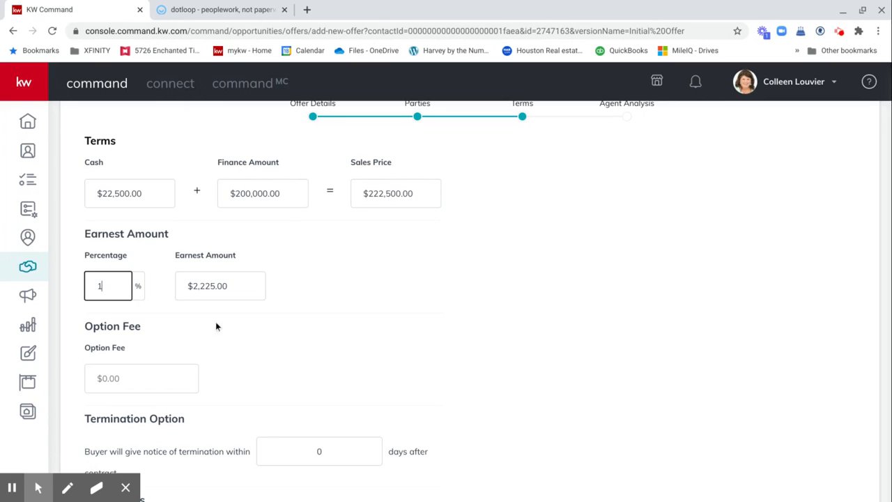
# Step: Set a $100 option fee, 10-day termination notice, and seller contributions of $675 and $2,500
pyautogui.scroll(-1, 209, 327)
pyautogui.click(142, 309)
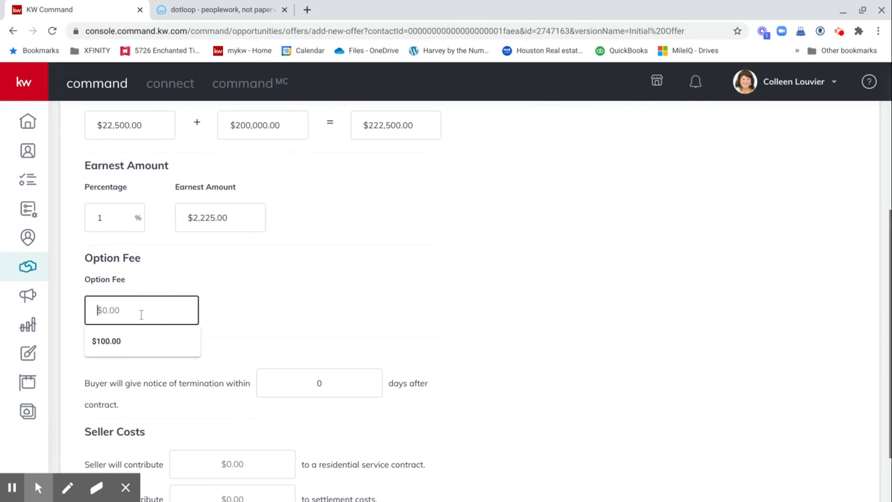
pyautogui.click(127, 341)
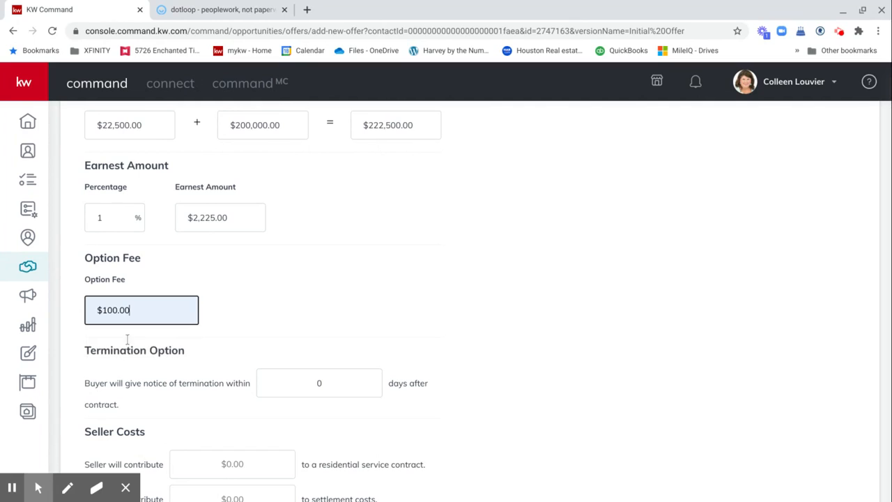
pyautogui.click(319, 382)
pyautogui.write('10')
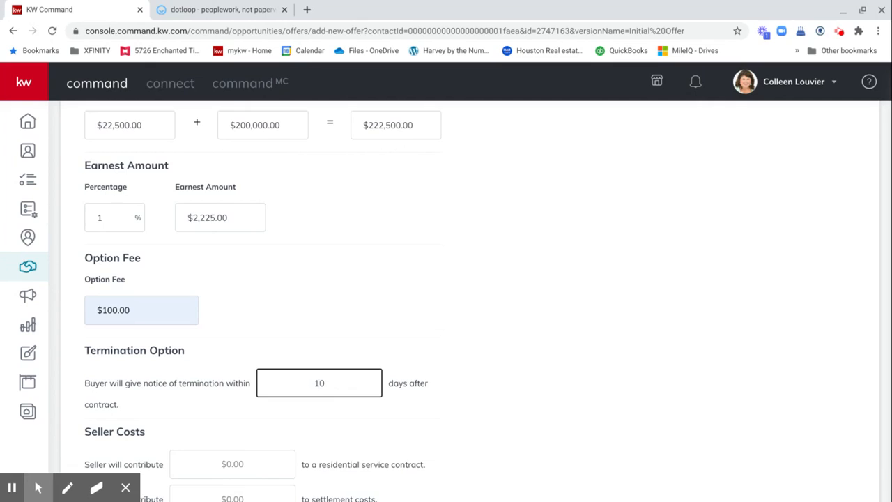
pyautogui.scroll(-2, 81, 418)
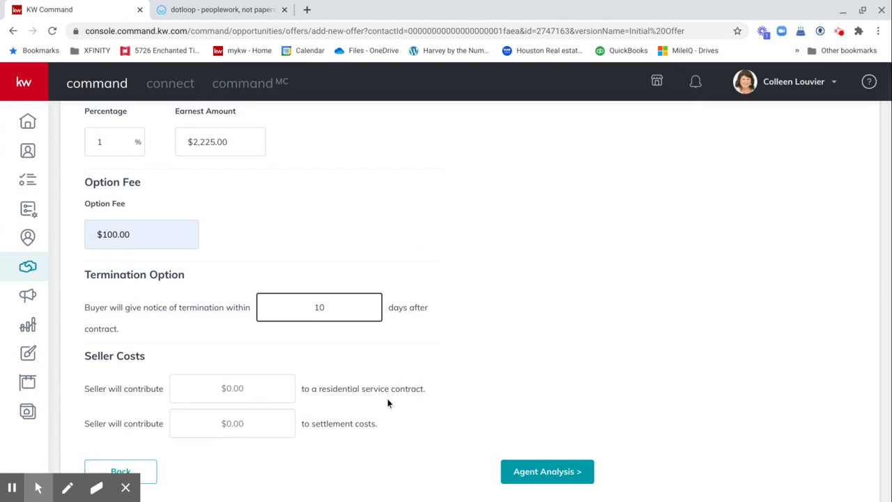
pyautogui.click(232, 388)
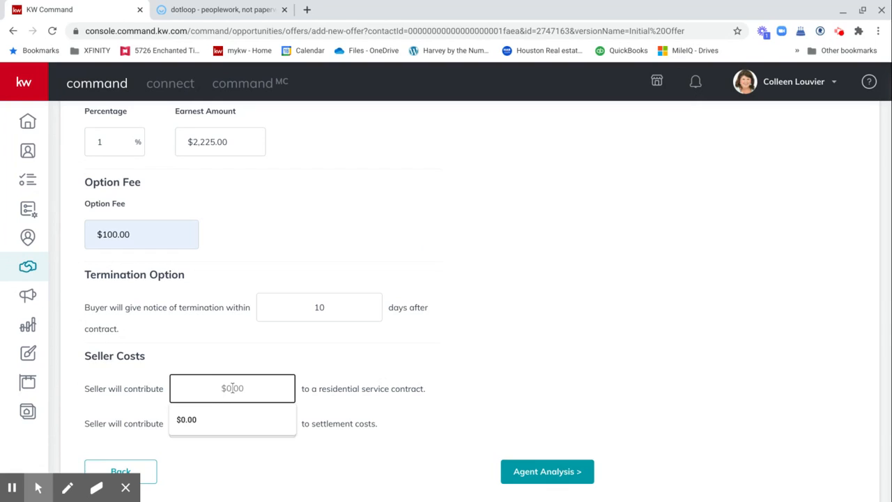
pyautogui.write('675')
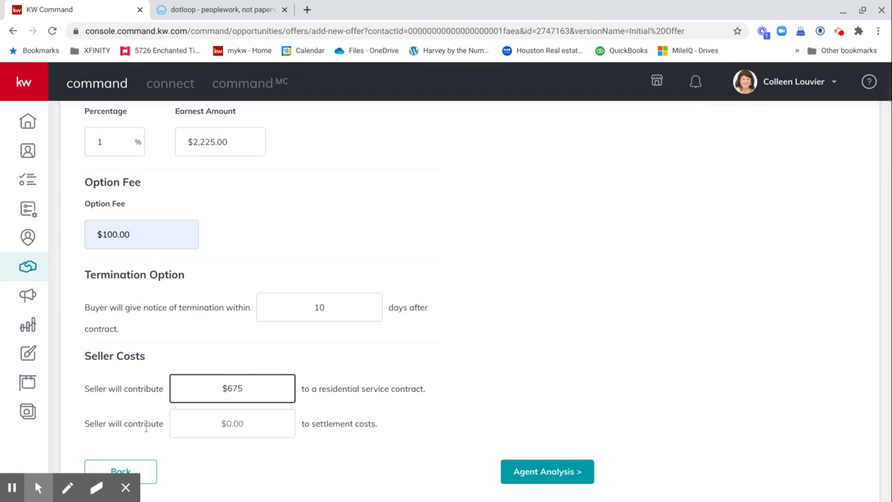
pyautogui.click(250, 425)
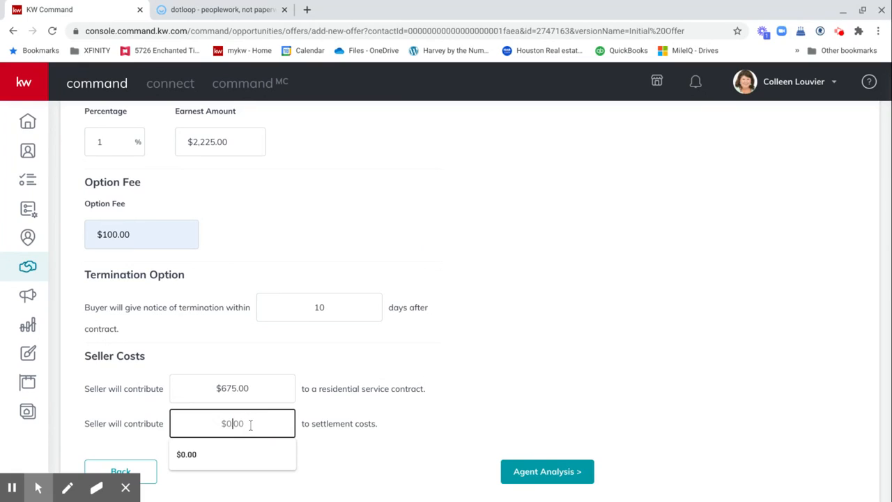
pyautogui.write('2500')
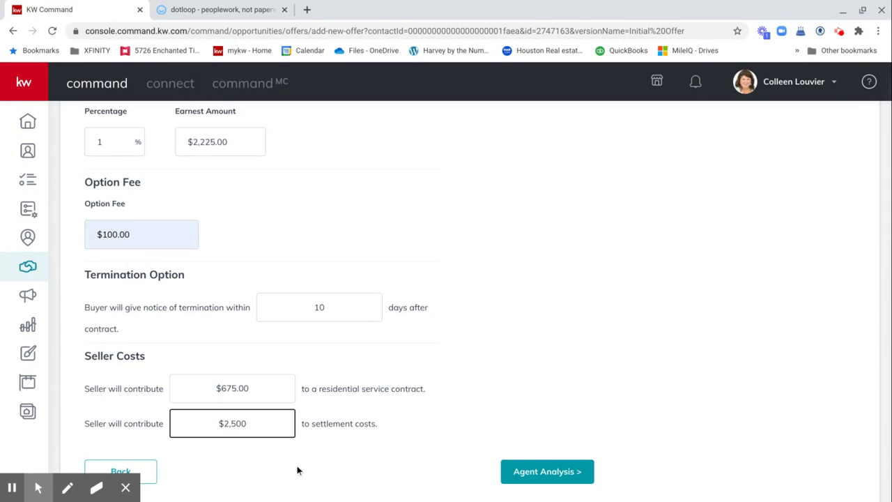
# Step: In agent analysis, enter pro 'Full Price offer' and con 'closes in 4 days', then save
pyautogui.click(540, 473)
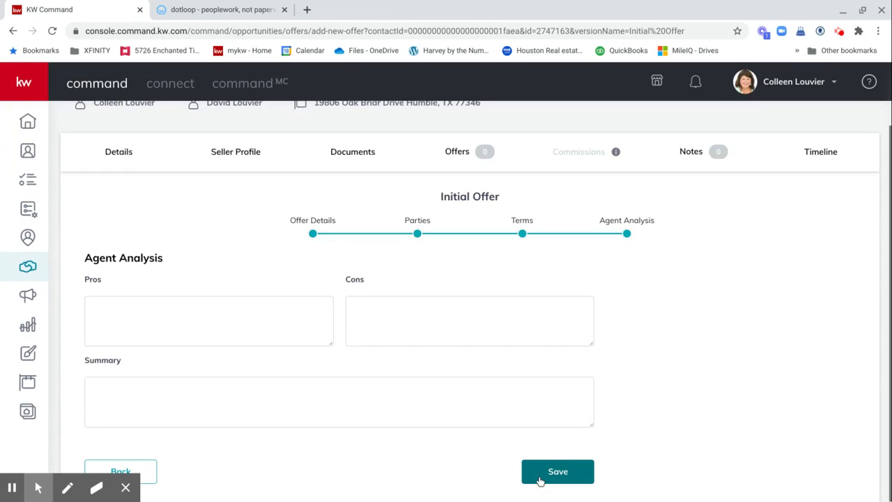
pyautogui.click(181, 307)
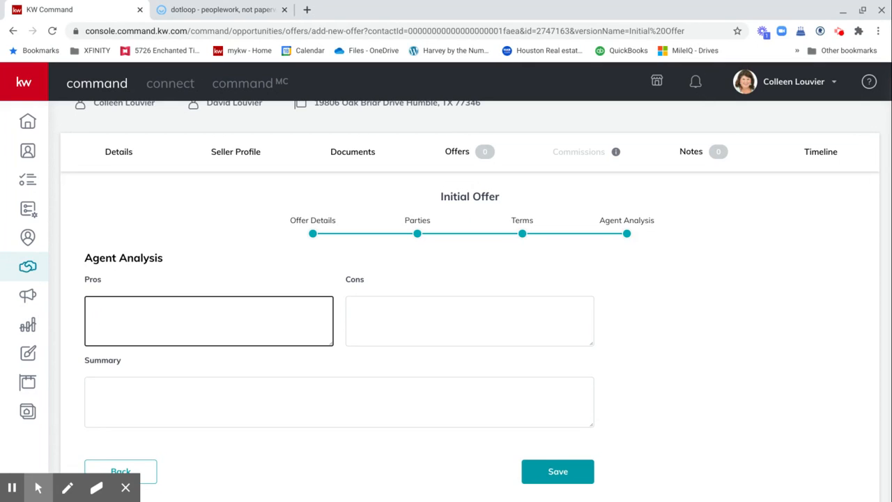
pyautogui.write('Full Priv')
pyautogui.press('BackSpace')
pyautogui.write('ce offer')
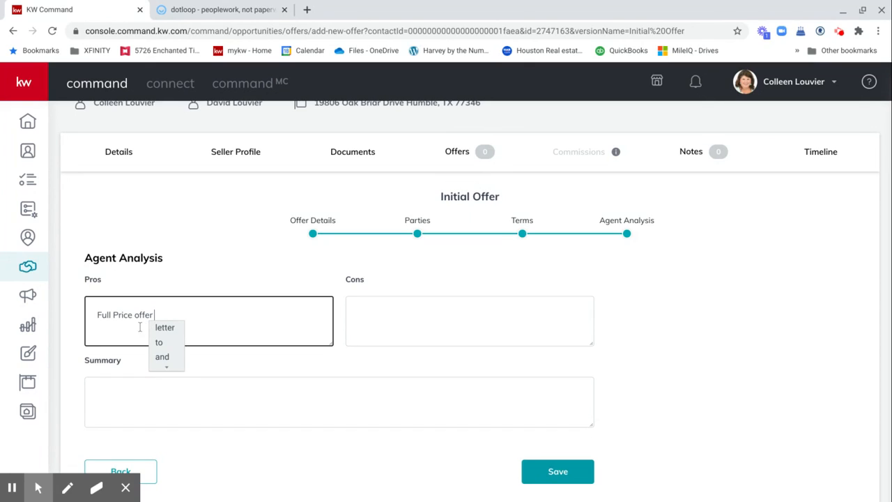
pyautogui.click(376, 304)
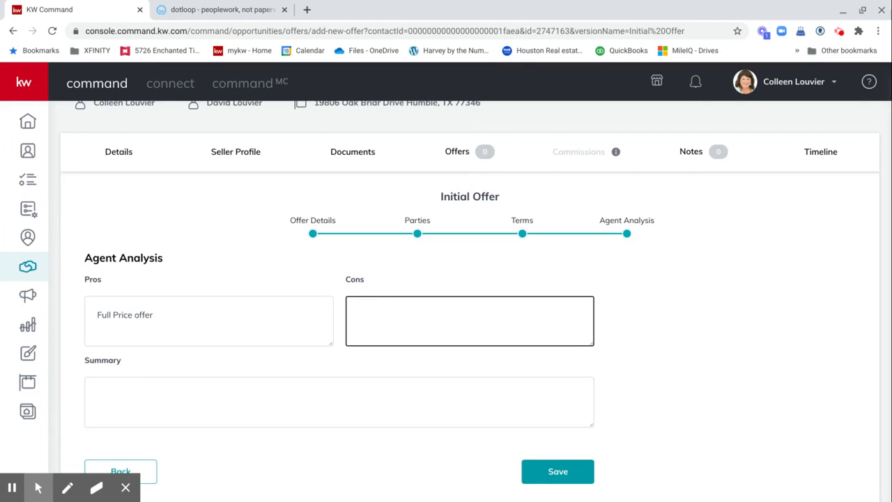
pyautogui.write('closes in 4 days')
pyautogui.click(559, 474)
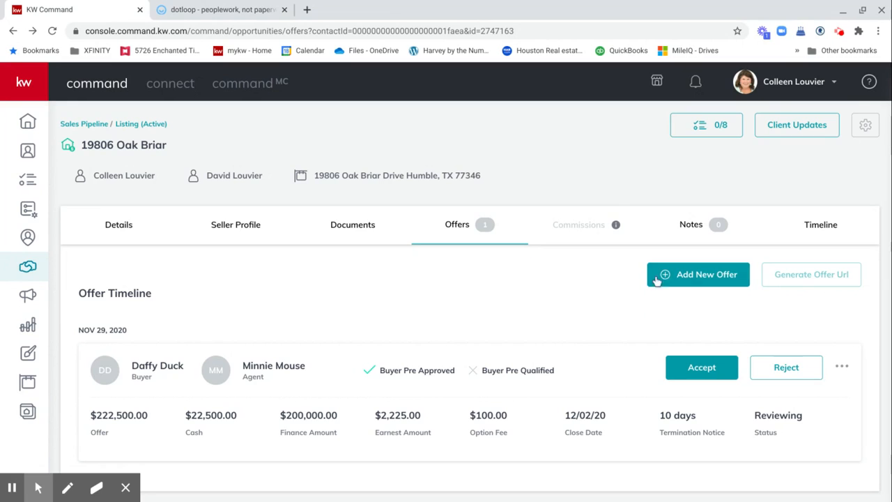
# Step: Create a new offer version named 'Initial Offer 2'
pyautogui.click(700, 277)
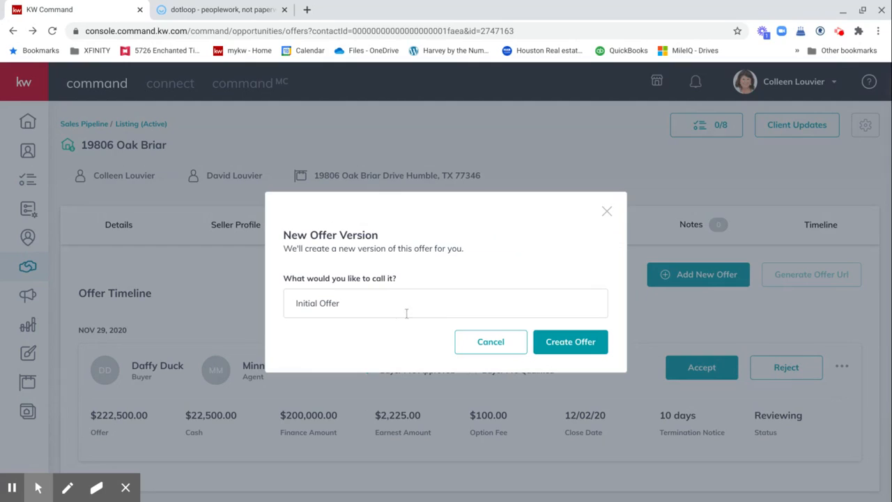
pyautogui.click(371, 307)
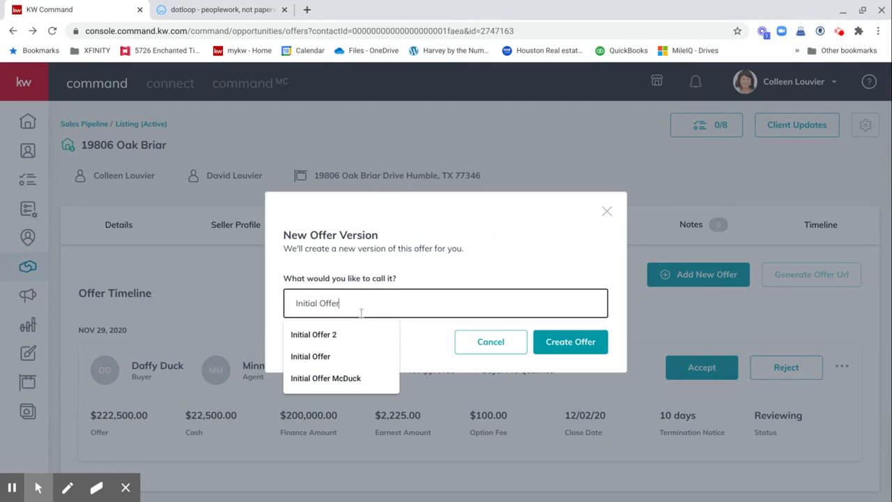
pyautogui.click(346, 335)
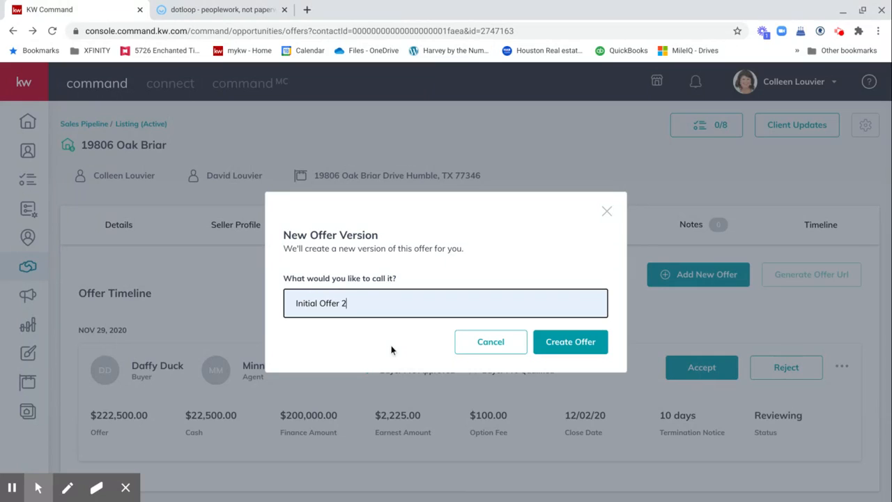
pyautogui.click(569, 355)
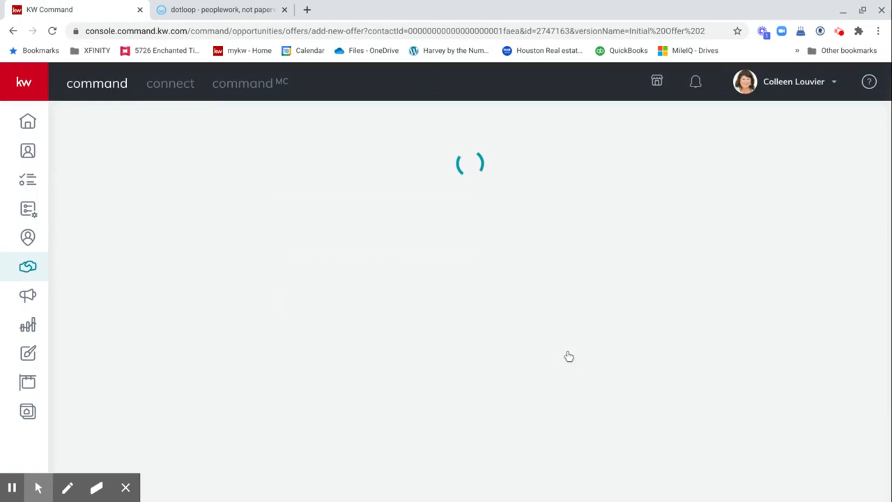
# Step: Set the new offer's close date to December 18, 2020
pyautogui.scroll(-1, 427, 320)
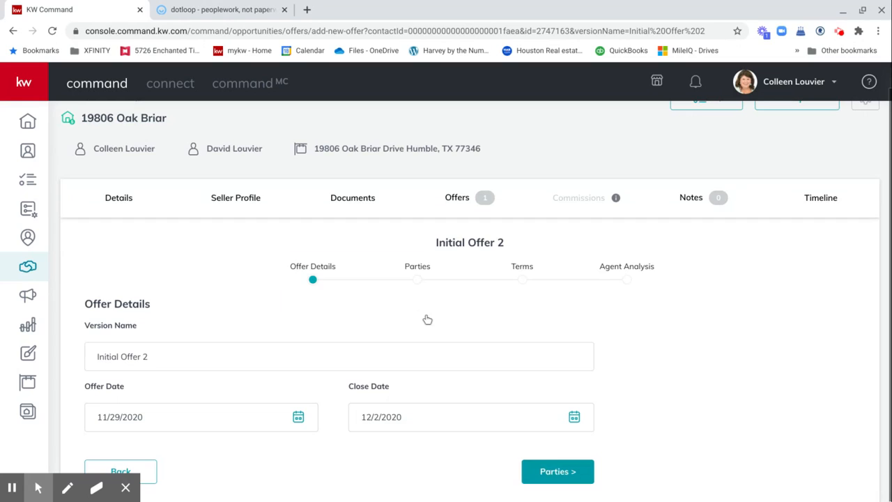
pyautogui.click(574, 418)
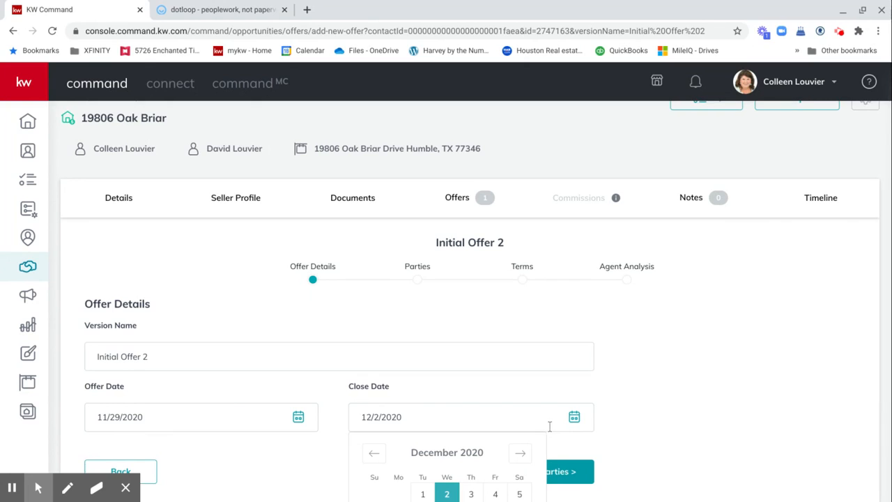
pyautogui.scroll(-2, 538, 430)
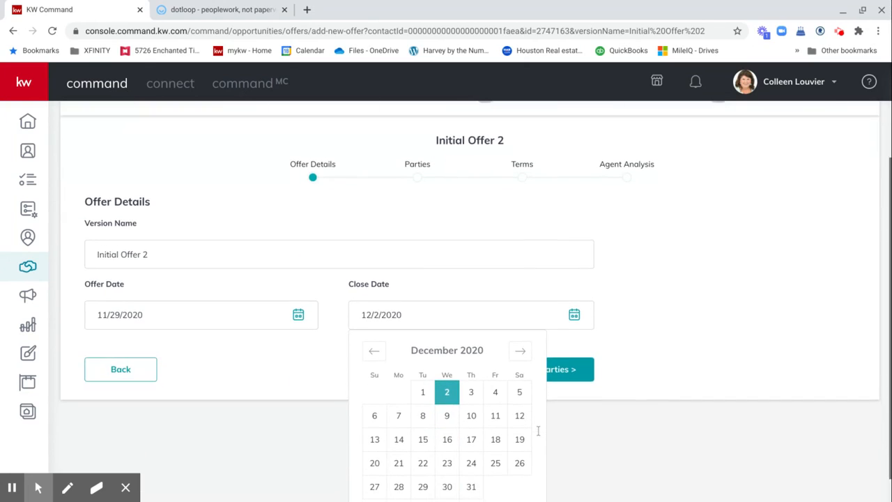
pyautogui.click(498, 428)
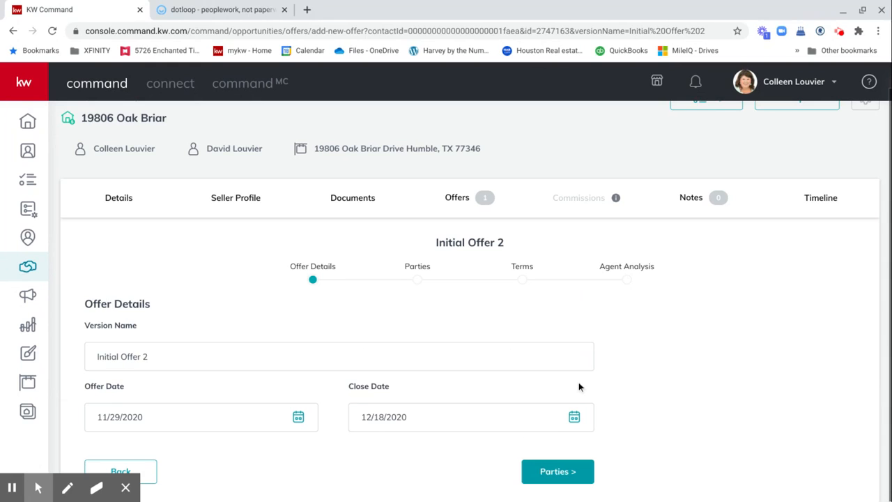
pyautogui.click(556, 472)
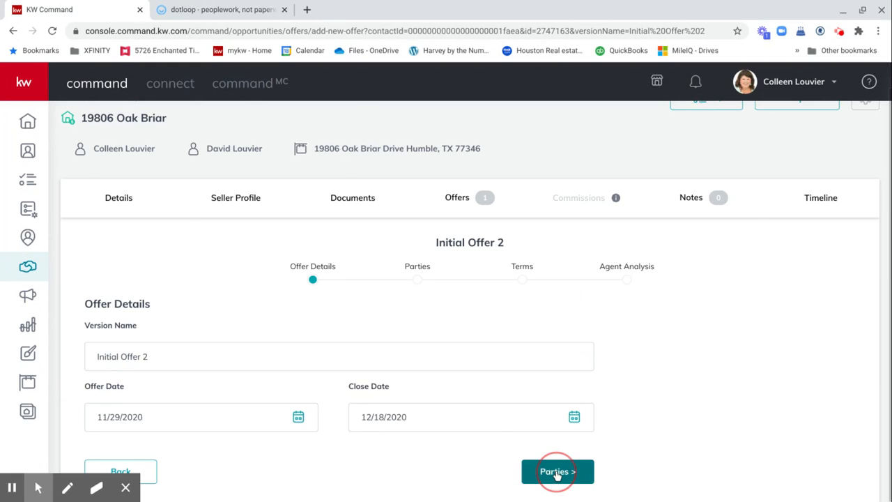
# Step: Enter the buyer's name and mark the buyer as pre-approved
pyautogui.scroll(5, 224, 335)
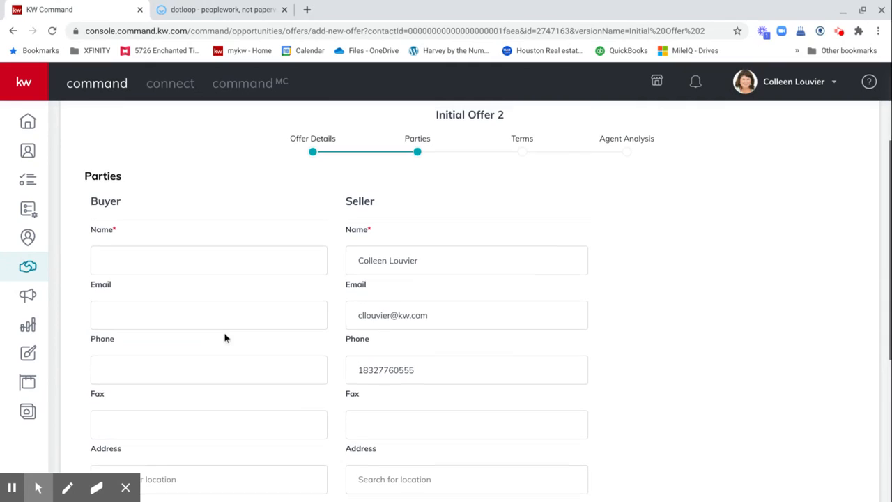
pyautogui.click(149, 255)
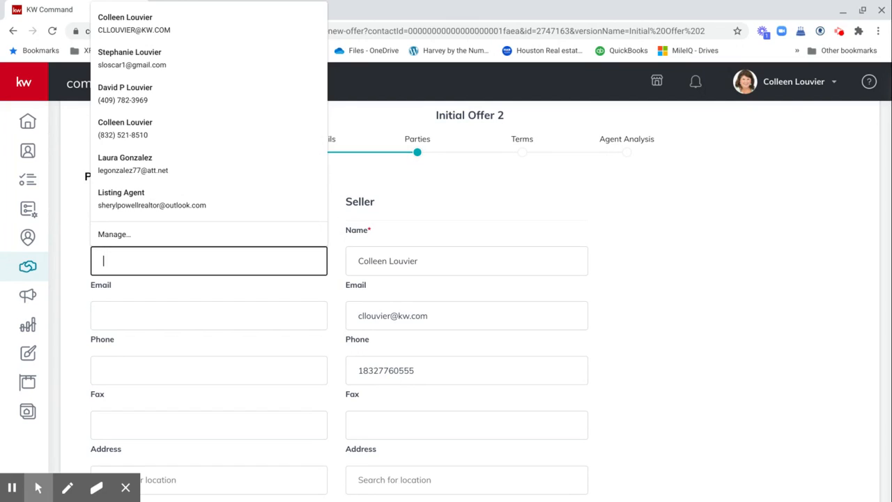
pyautogui.write('Mickey ')
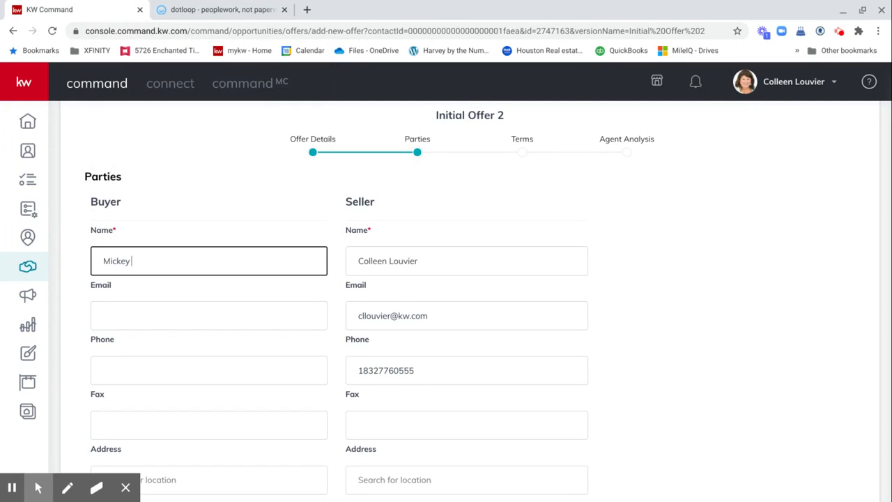
pyautogui.write('Moused')
pyautogui.scroll(-3, 146, 269)
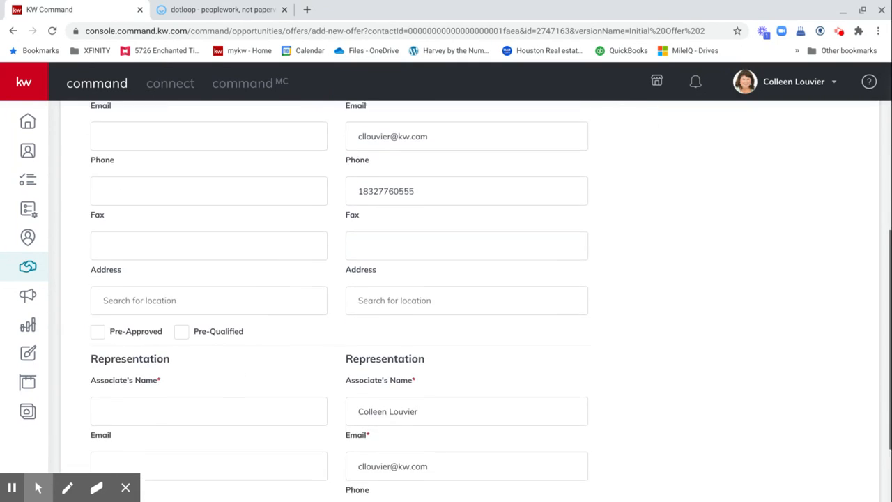
pyautogui.click(99, 313)
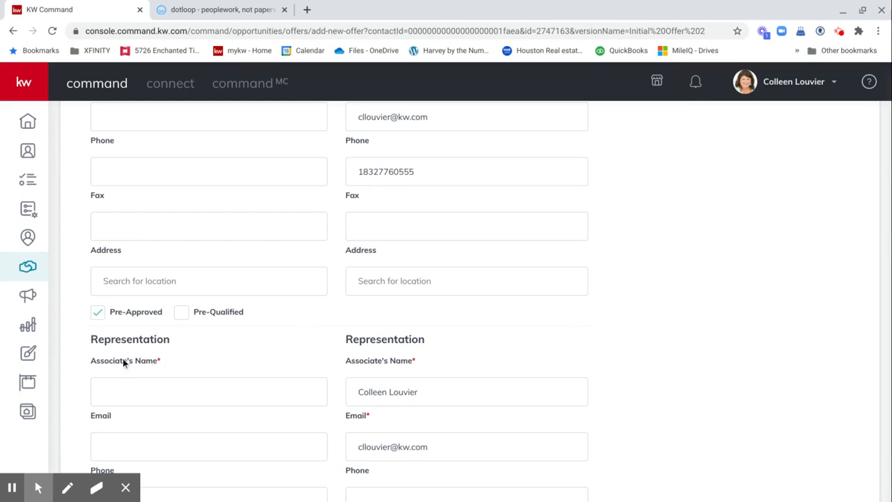
# Step: Enter the buyer's agent's name in the Associate's Name field
pyautogui.click(129, 390)
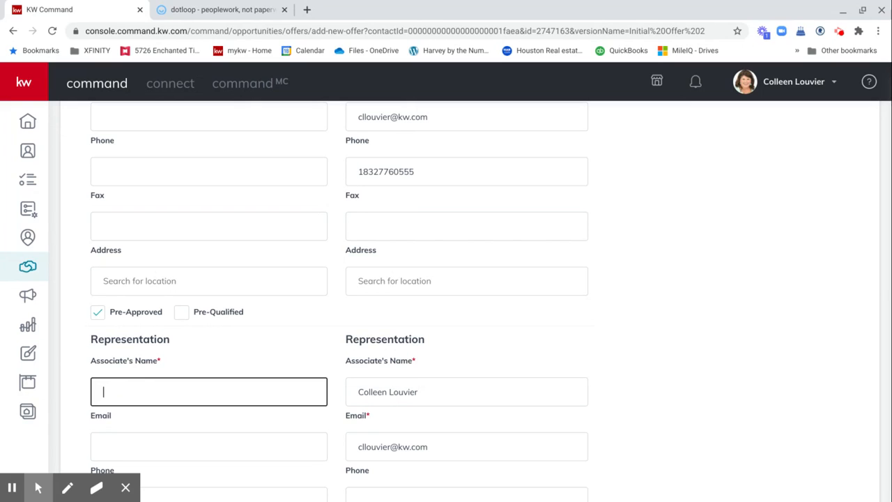
pyautogui.write('Goofy')
pyautogui.scroll(-1, 446, 300)
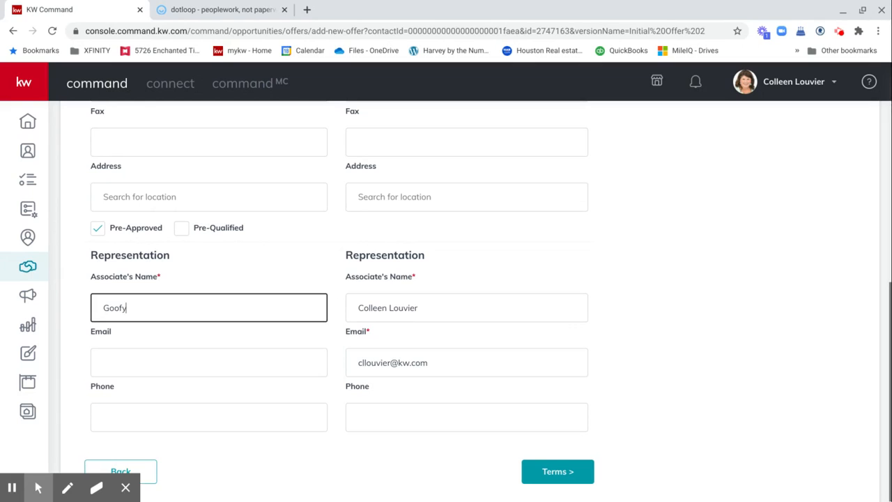
pyautogui.click(542, 471)
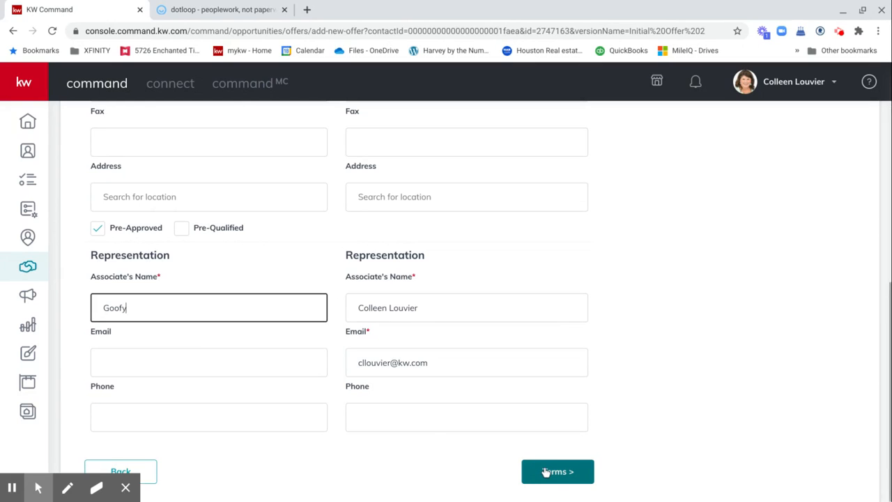
# Step: Enter $25,000 cash, $200,000 financed, and 1% earnest money
pyautogui.scroll(3, 248, 307)
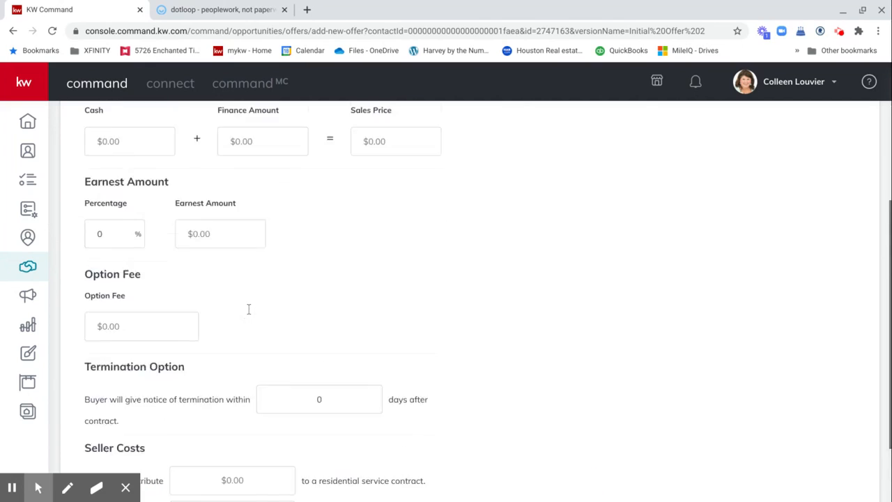
pyautogui.click(130, 213)
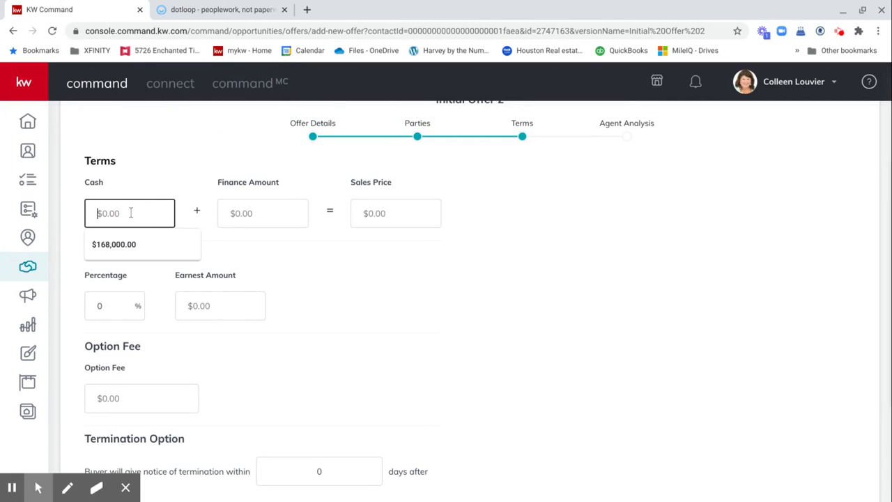
pyautogui.write('250000')
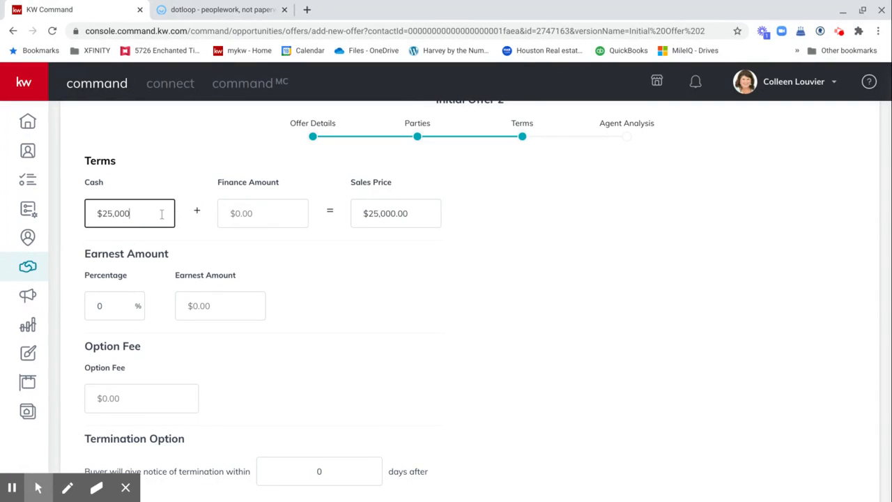
pyautogui.click(261, 217)
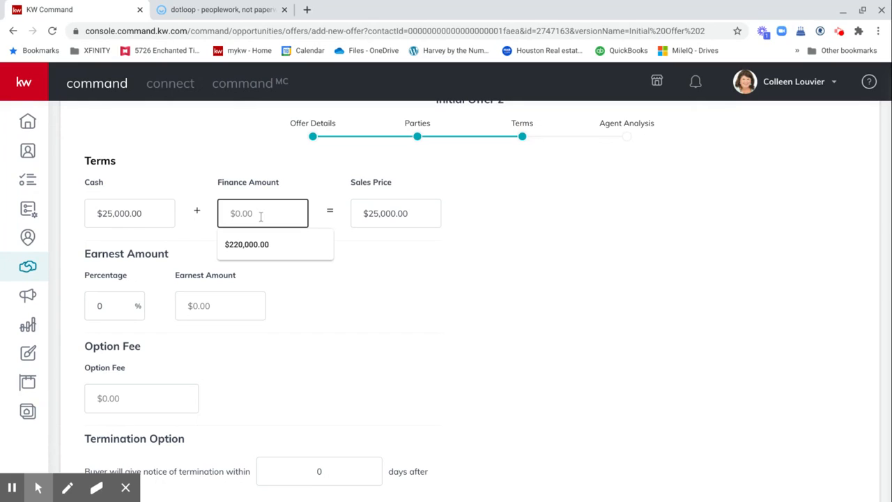
pyautogui.write('2000000')
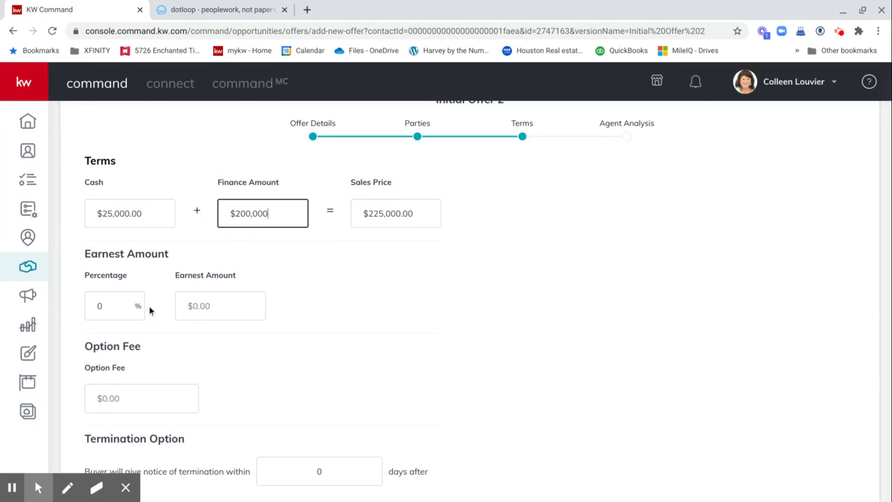
pyautogui.click(121, 308)
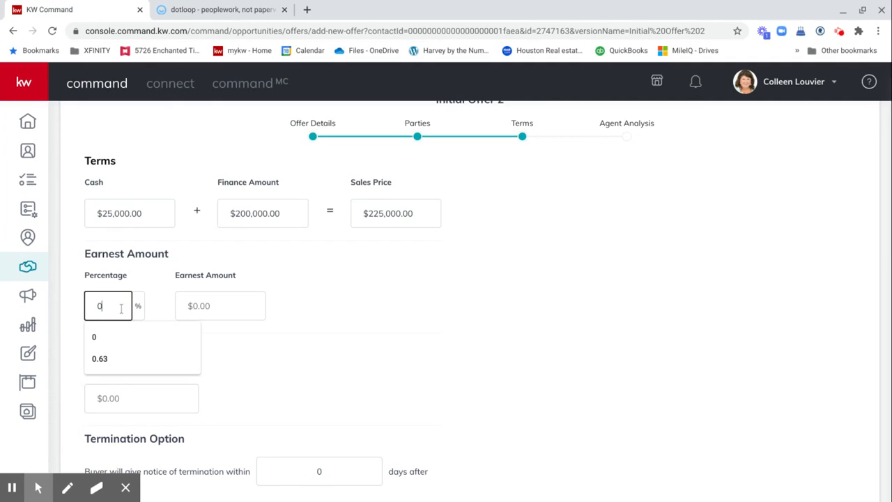
pyautogui.press('BackSpace')
pyautogui.write('1')
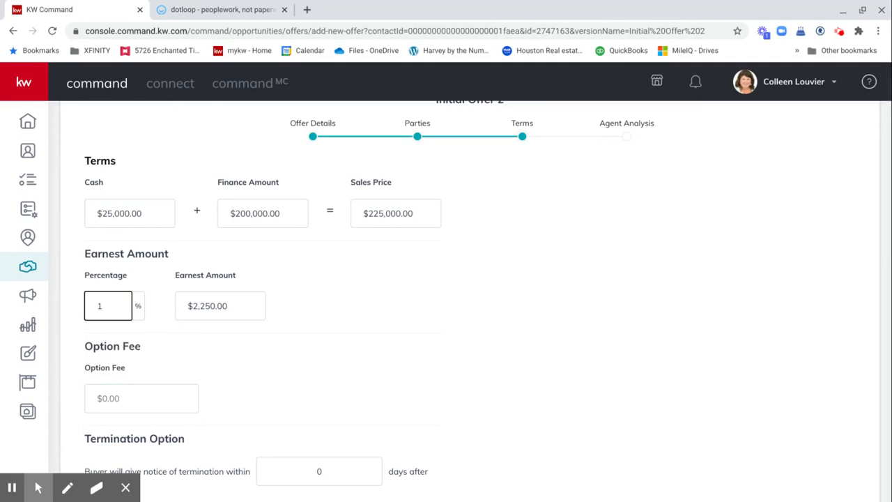
# Step: Set a $100.00 option fee and 7 days for termination notice
pyautogui.scroll(-1, 214, 349)
pyautogui.scroll(-2, 214, 348)
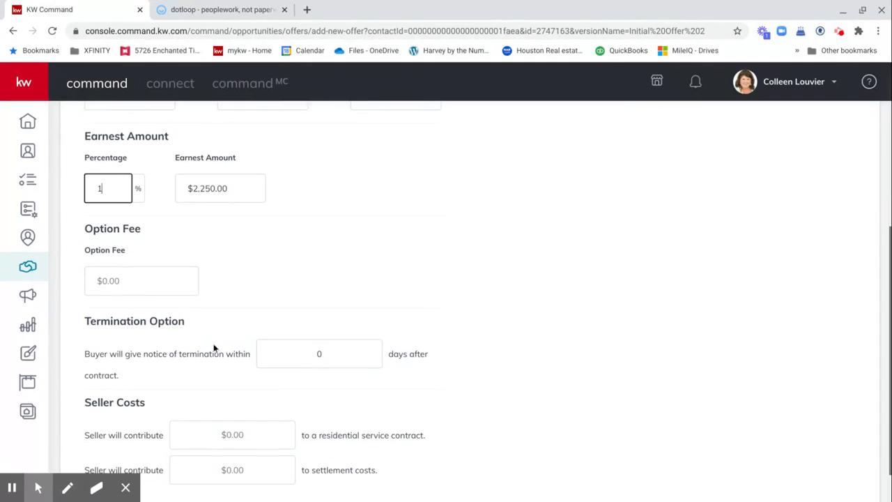
pyautogui.click(130, 275)
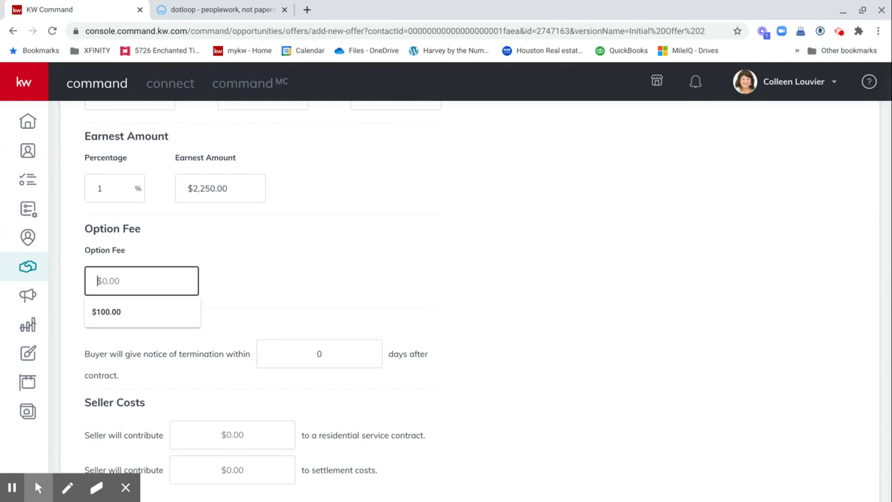
pyautogui.write('100')
pyautogui.click(97, 311)
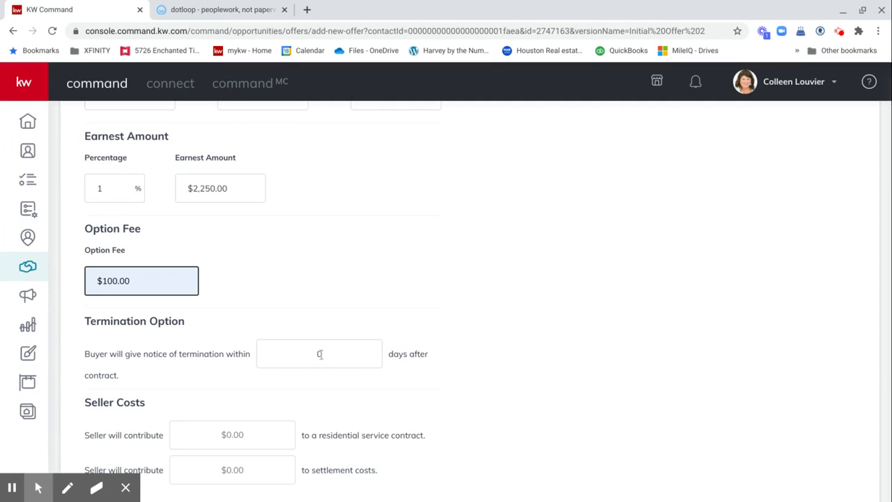
pyautogui.click(330, 356)
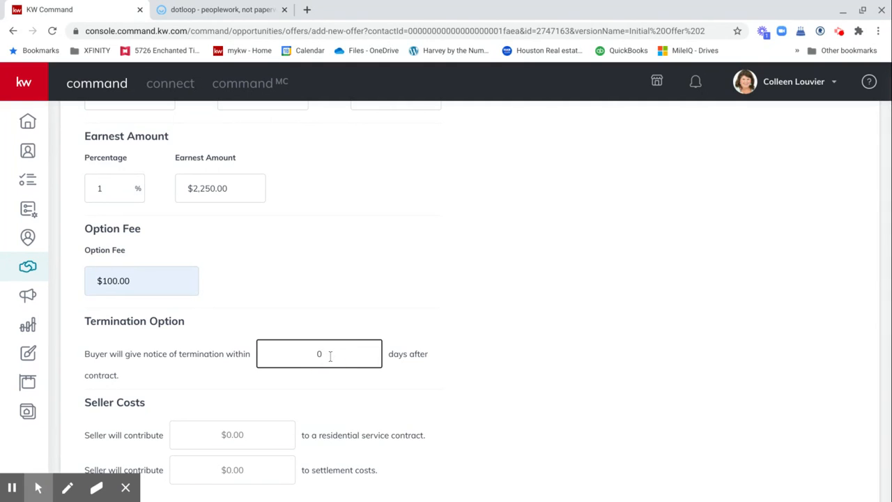
pyautogui.write('7')
# Step: Set the service contract contribution to $0.00 and settlement costs to $5,000
pyautogui.scroll(-1, 330, 355)
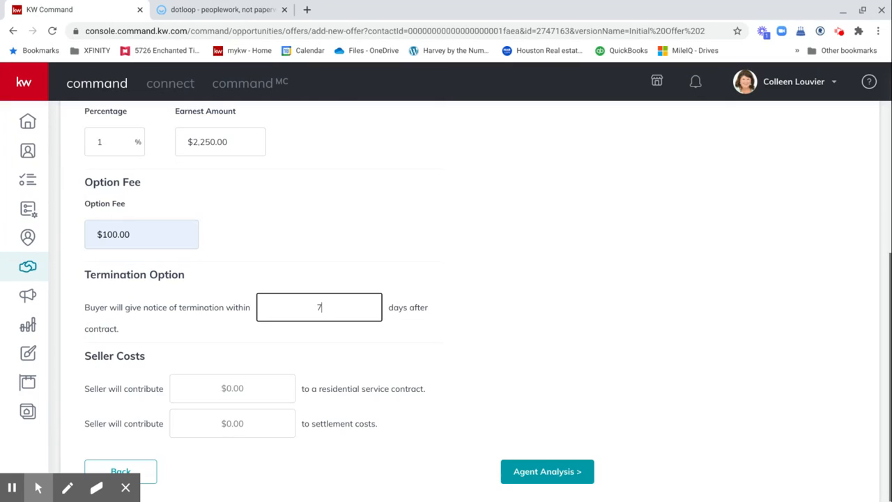
pyautogui.click(257, 388)
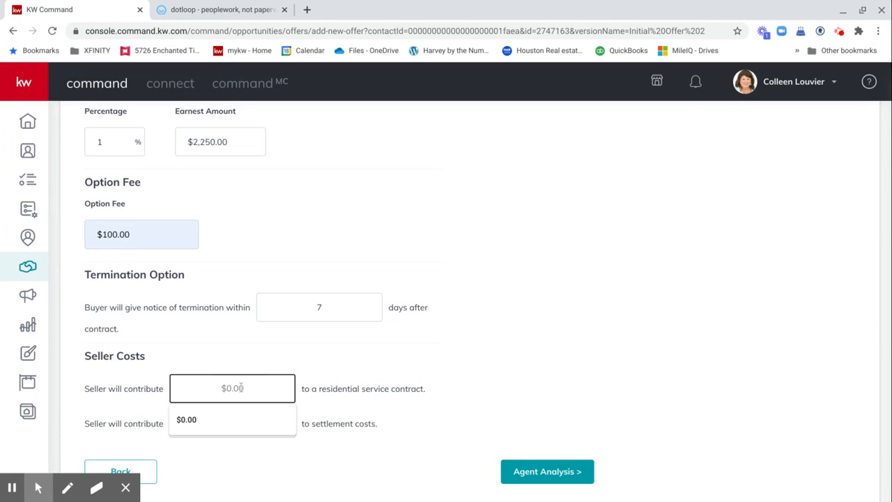
pyautogui.click(230, 421)
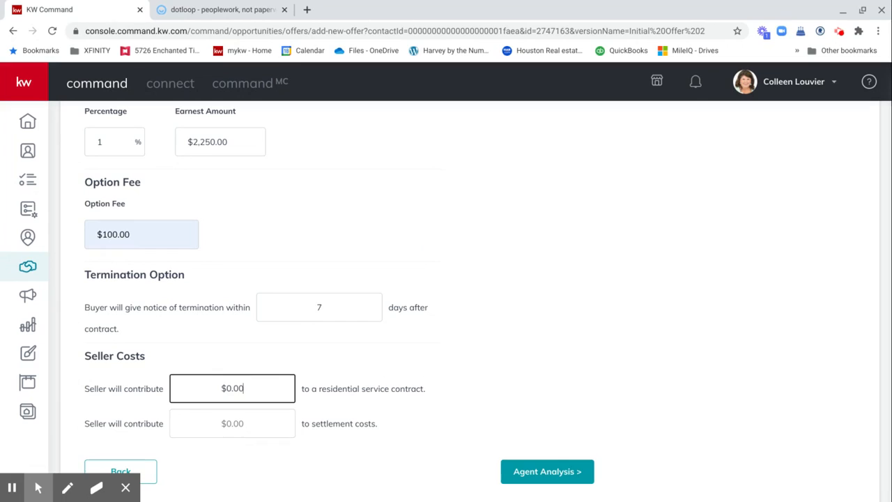
pyautogui.click(244, 428)
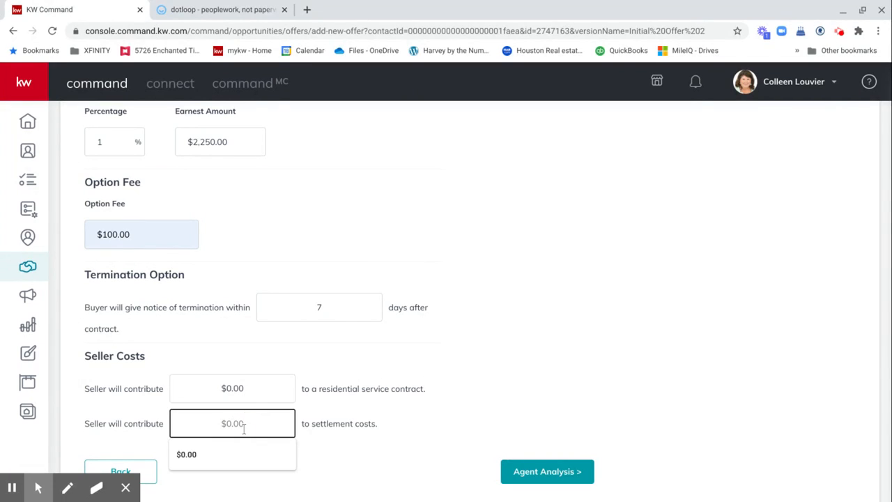
pyautogui.write('5000')
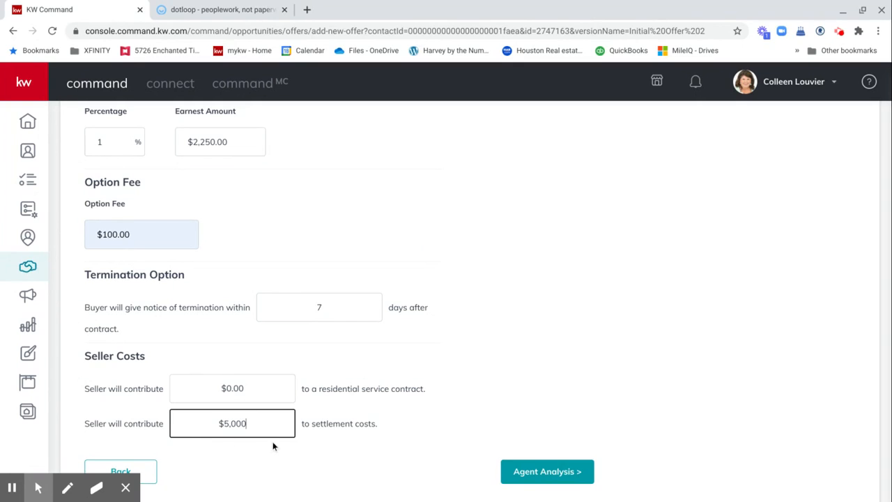
pyautogui.click(547, 471)
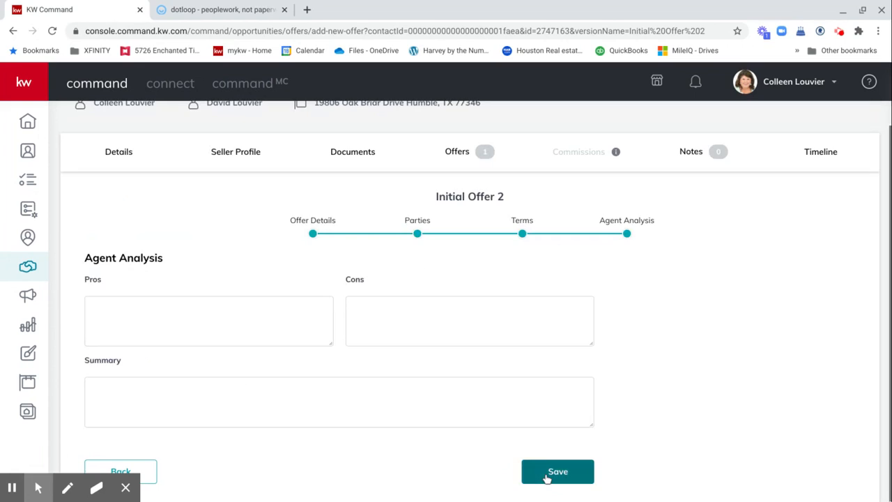
# Step: List the offer's pros as 'Over List price' and 'No home warranty'
pyautogui.click(125, 308)
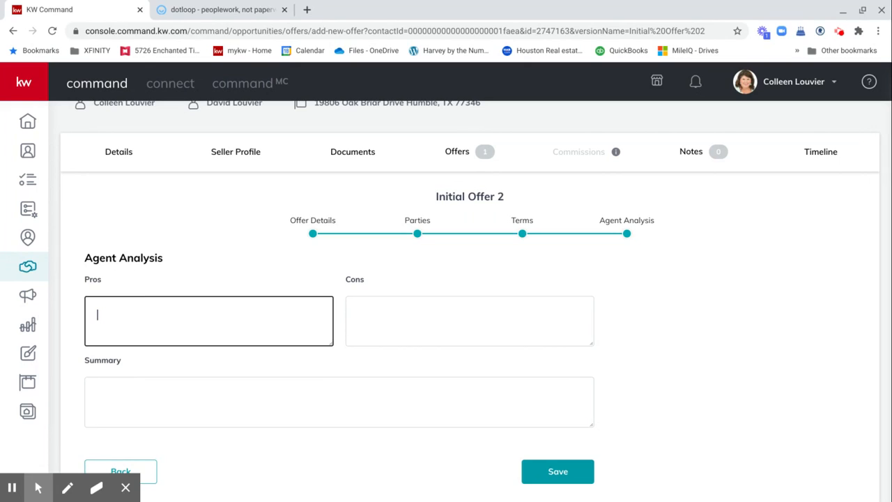
pyautogui.write('Over List priceNo')
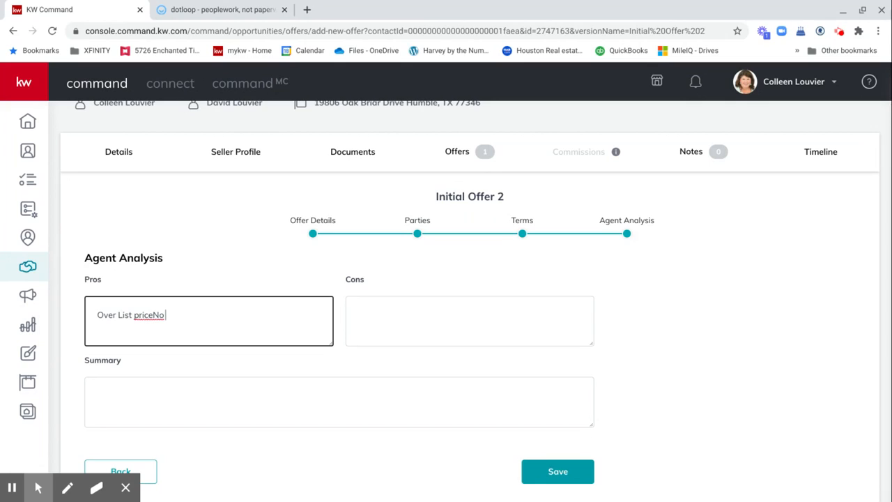
pyautogui.write(' H')
pyautogui.press('BackSpace')
pyautogui.press('BackSpace')
pyautogui.press('BackSpace')
pyautogui.press('Return')
pyautogui.write('N')
pyautogui.write('o home warranty')
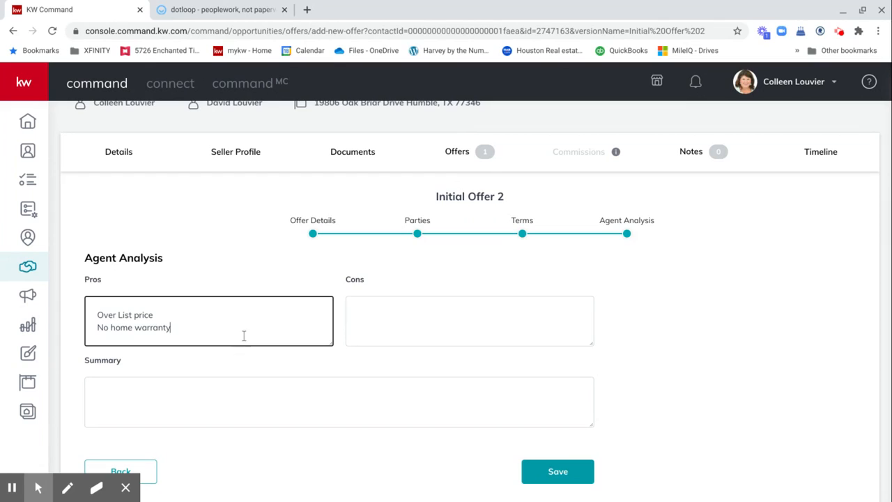
# Step: Add the con 'wants $5,000 in concessions' and save the offer
pyautogui.click(381, 314)
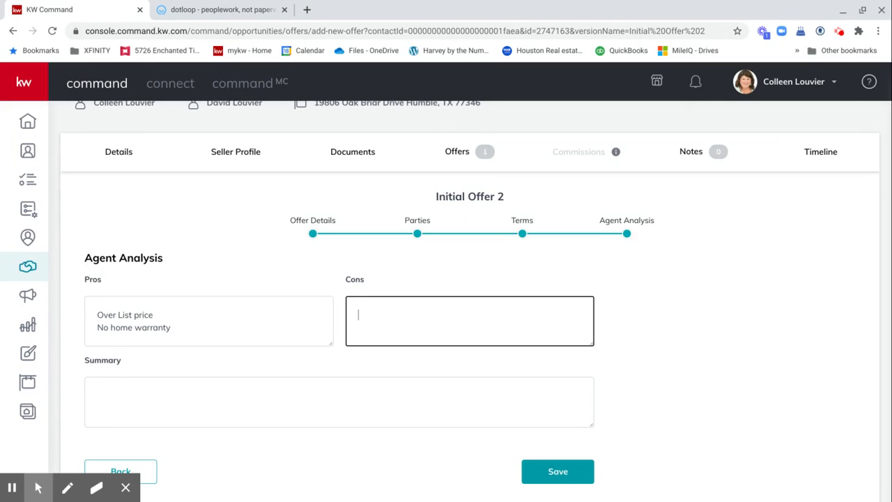
pyautogui.write('wants')
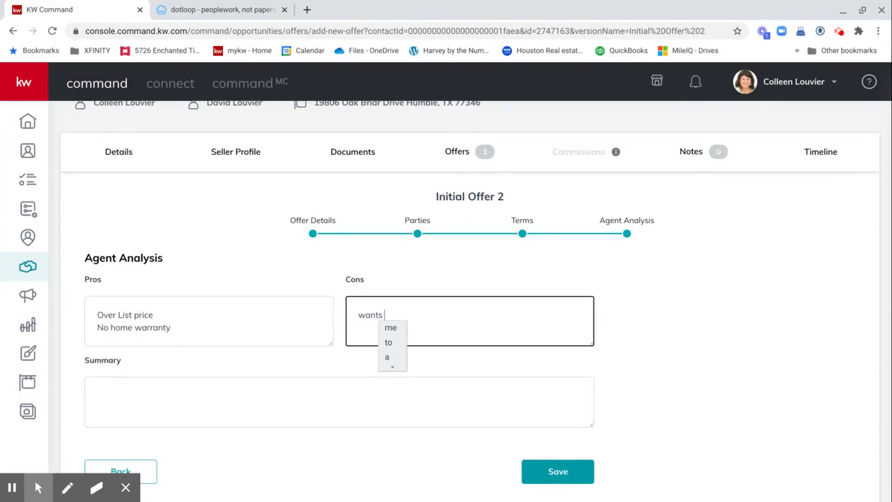
pyautogui.write(' $5')
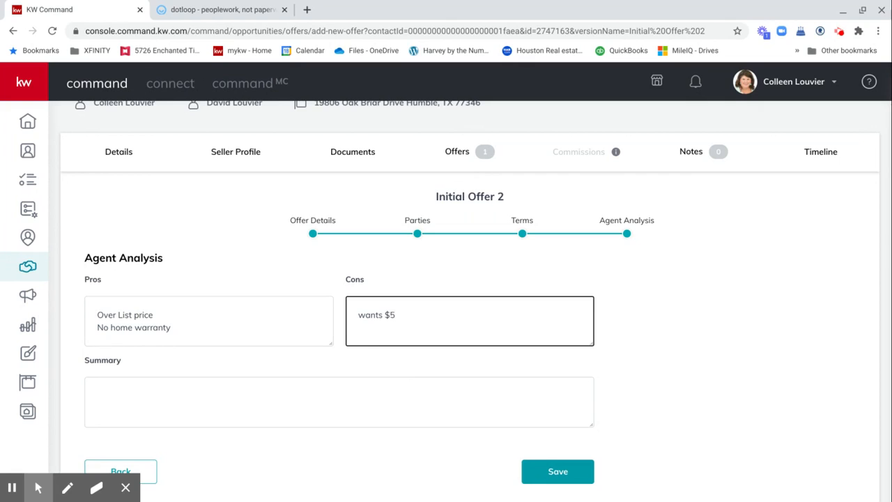
pyautogui.write(',000 in concessions')
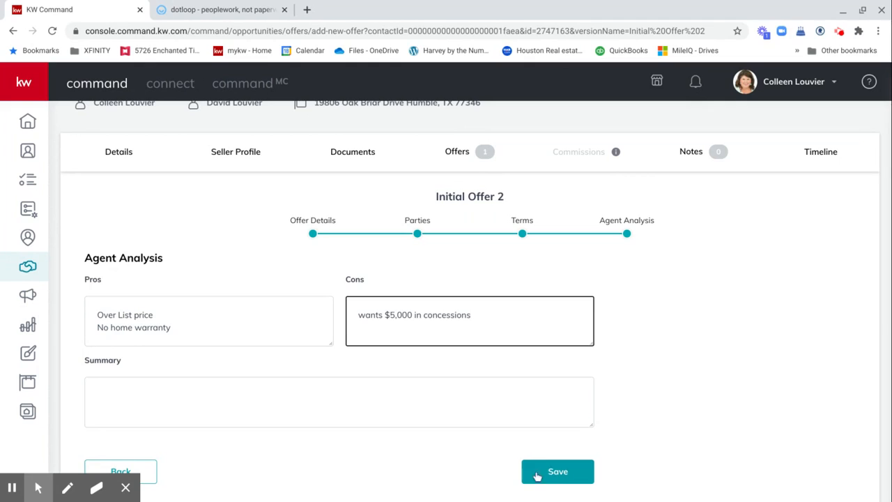
pyautogui.click(568, 472)
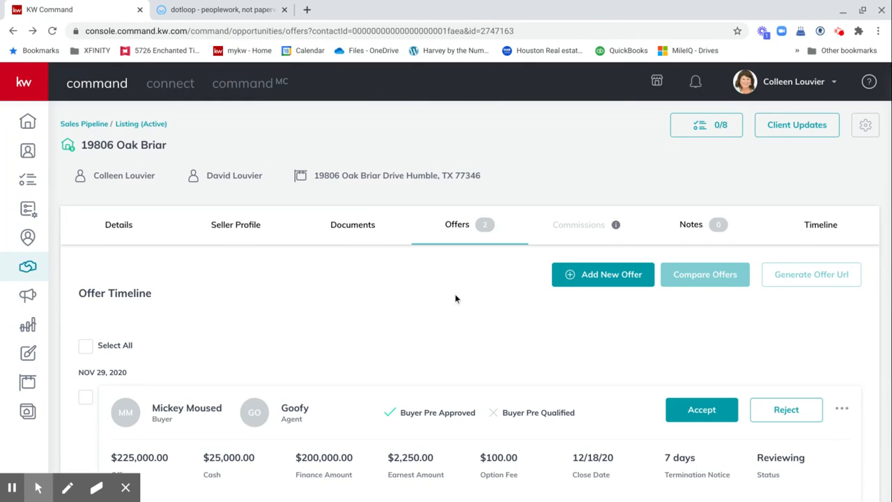
# Step: Tick Select All above the Offer Timeline to mark both offers
pyautogui.scroll(-3, 456, 298)
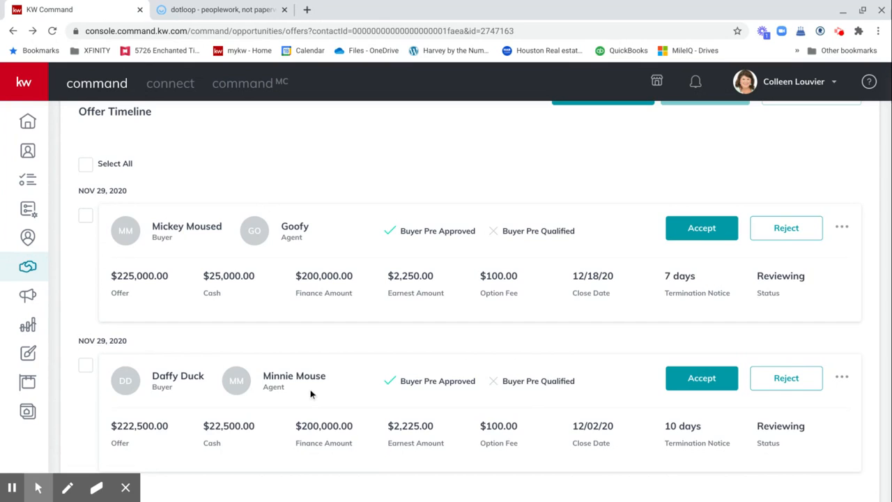
pyautogui.scroll(1, 311, 395)
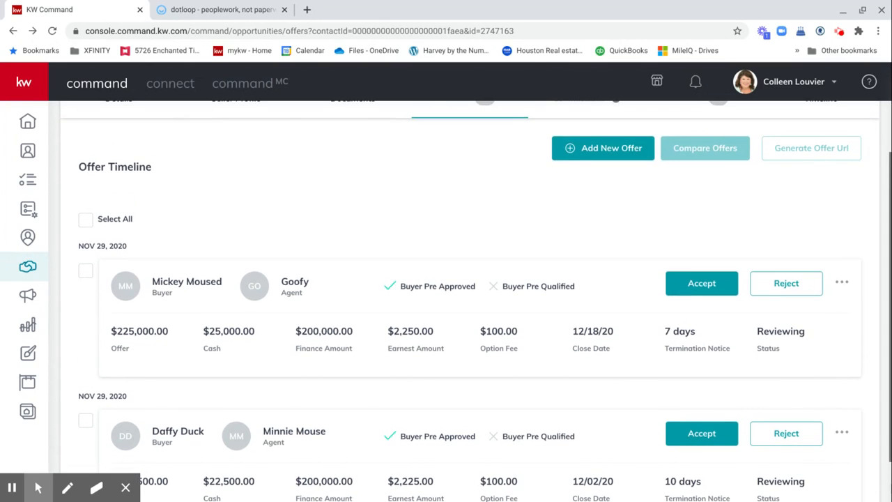
pyautogui.click(84, 221)
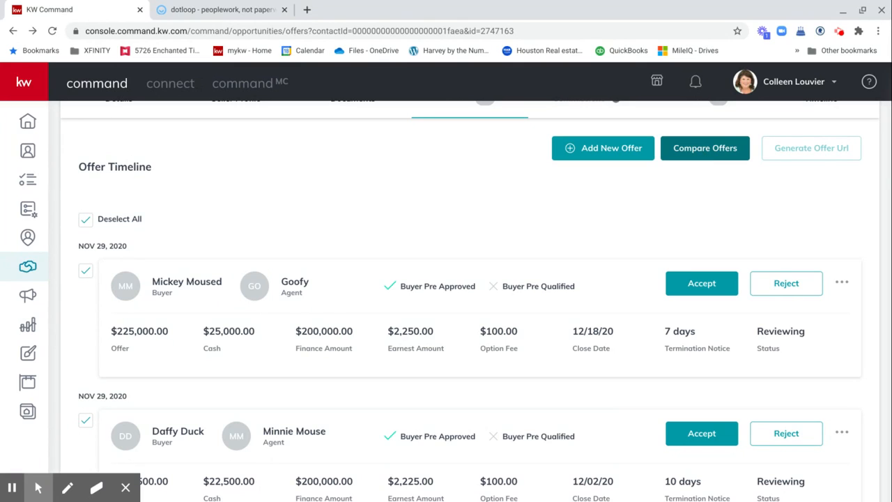
pyautogui.click(703, 150)
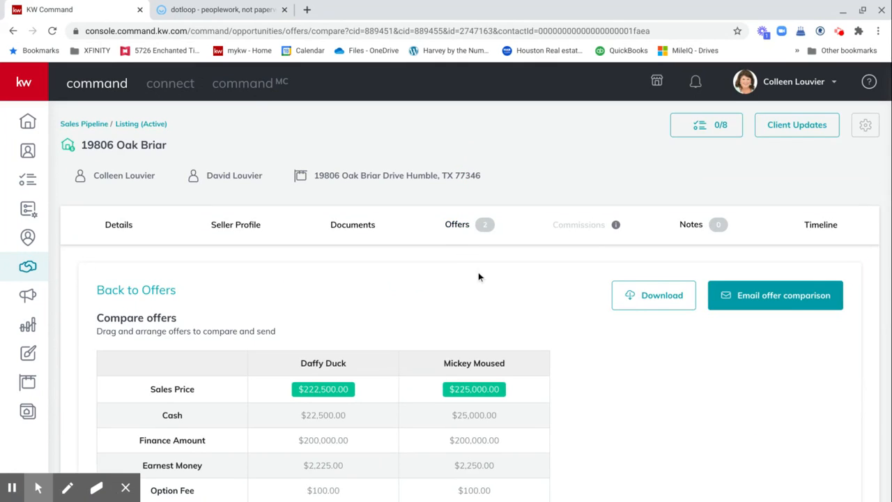
pyautogui.scroll(-2, 478, 273)
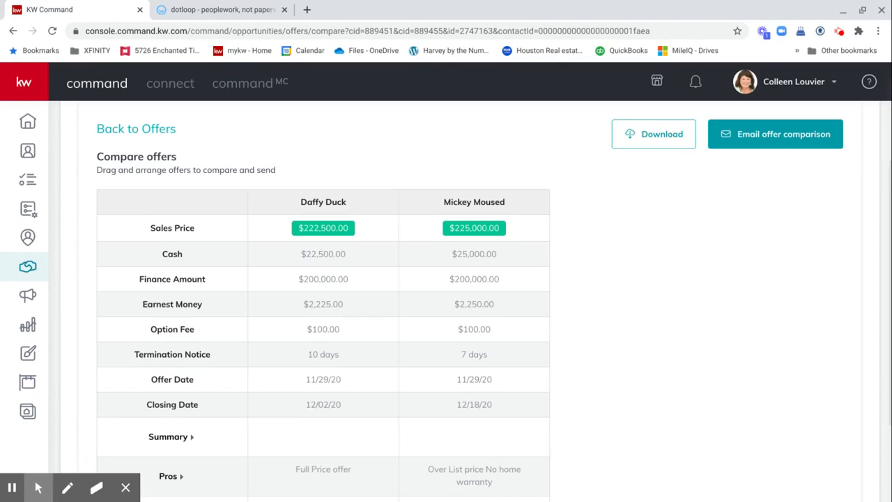
pyautogui.scroll(-2, 478, 278)
pyautogui.scroll(1, 478, 279)
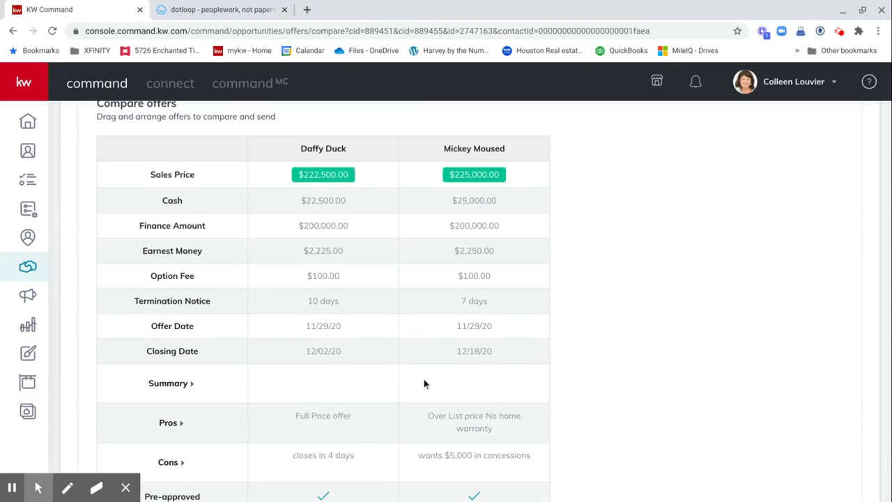
pyautogui.scroll(-1, 424, 384)
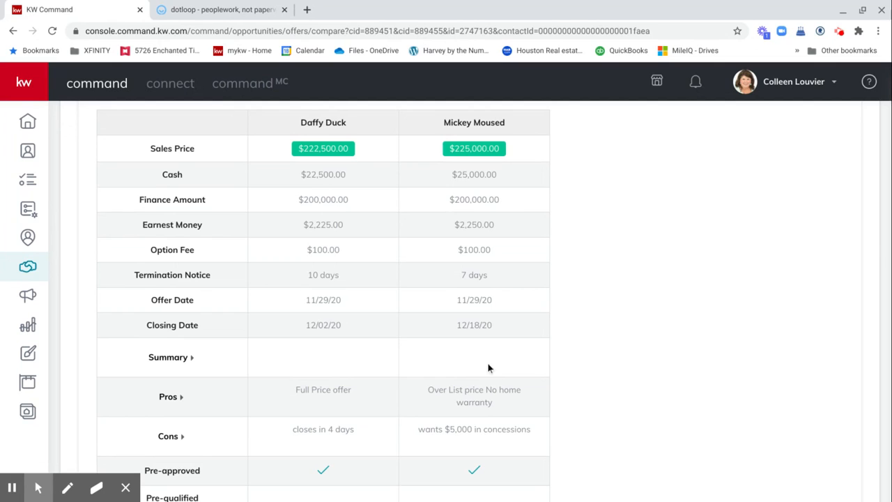
pyautogui.scroll(-1, 381, 365)
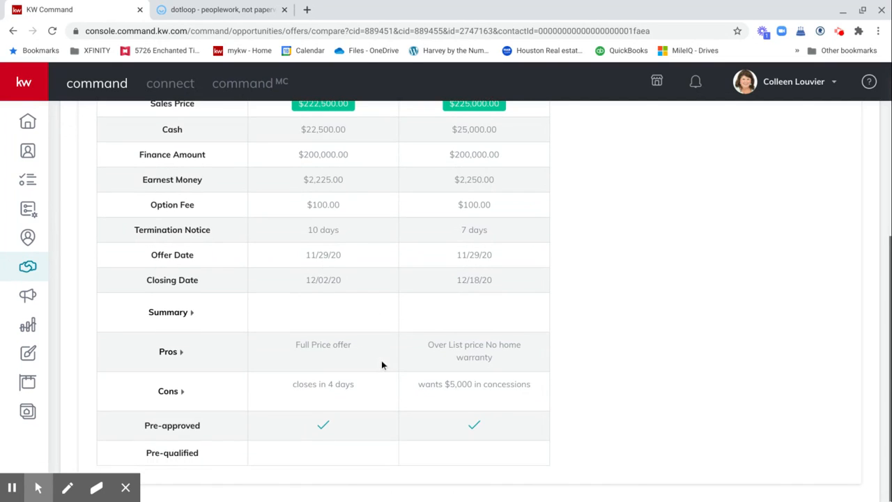
pyautogui.scroll(3, 381, 365)
pyautogui.scroll(1, 473, 275)
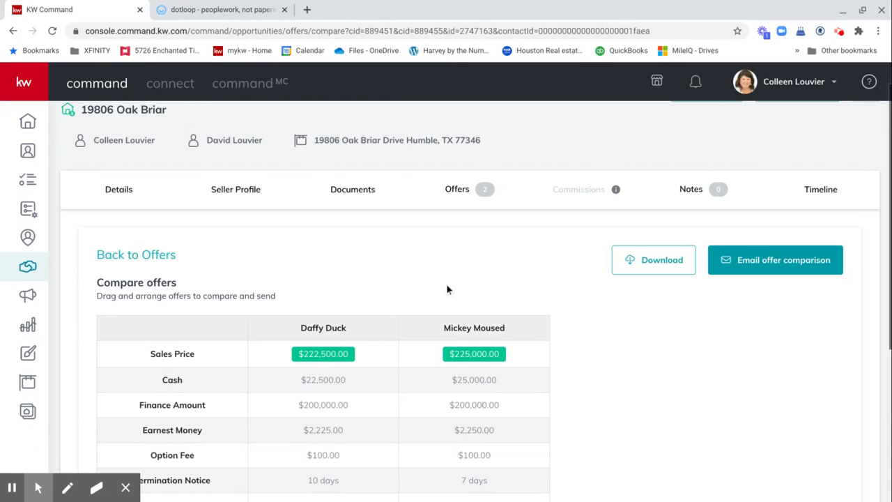
pyautogui.scroll(-1, 376, 293)
pyautogui.scroll(-3, 376, 293)
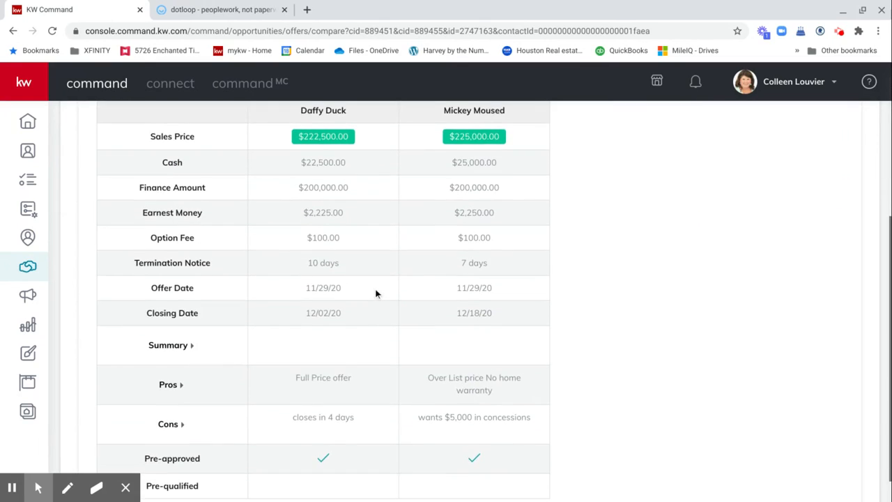
pyautogui.scroll(-1, 376, 293)
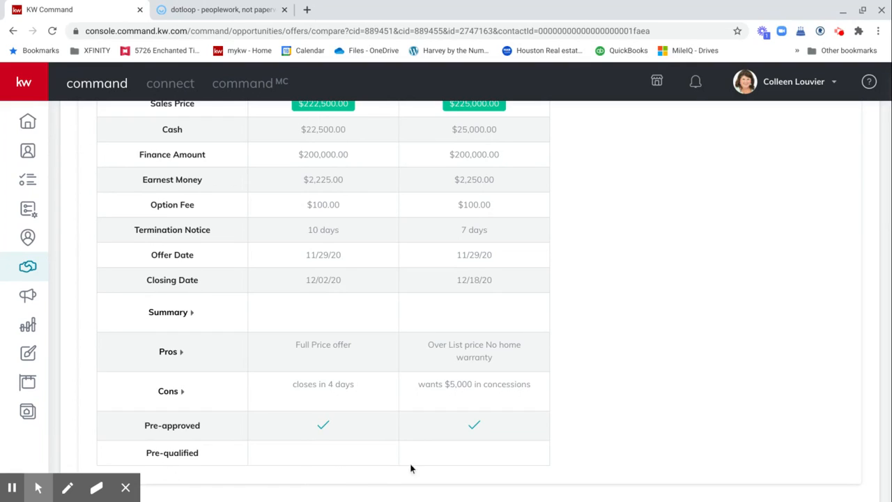
pyautogui.scroll(4, 394, 313)
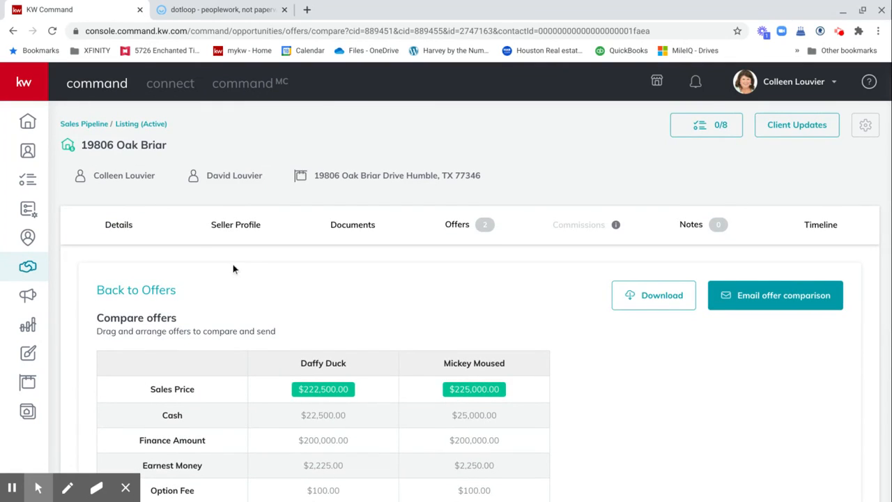
# Step: Go to the listing's Details tab and scroll to its Seller Worksheet section
pyautogui.click(119, 225)
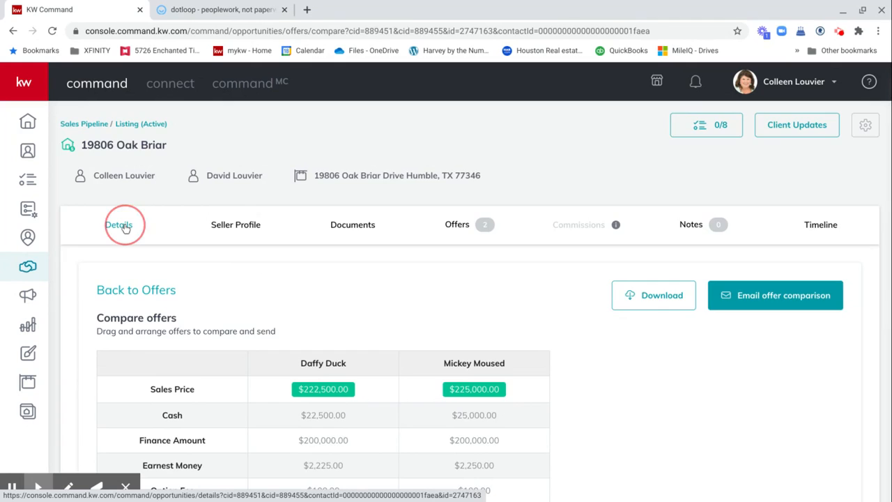
pyautogui.scroll(-5, 511, 279)
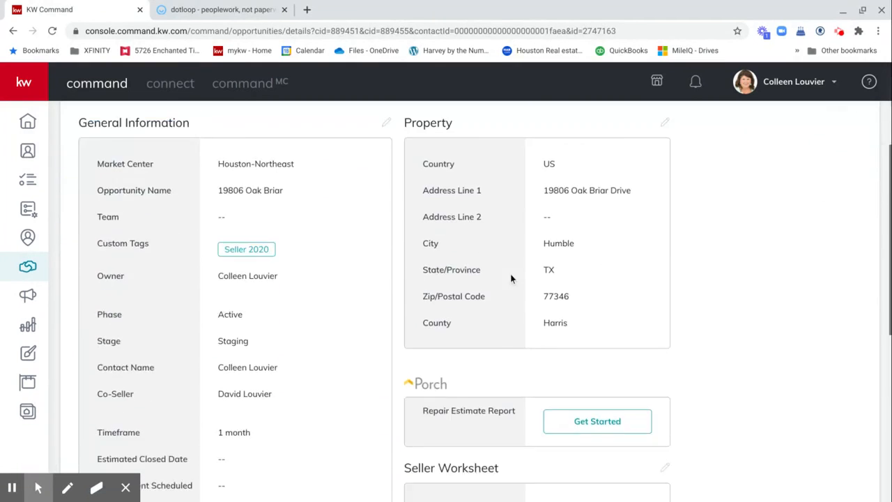
pyautogui.scroll(2, 511, 278)
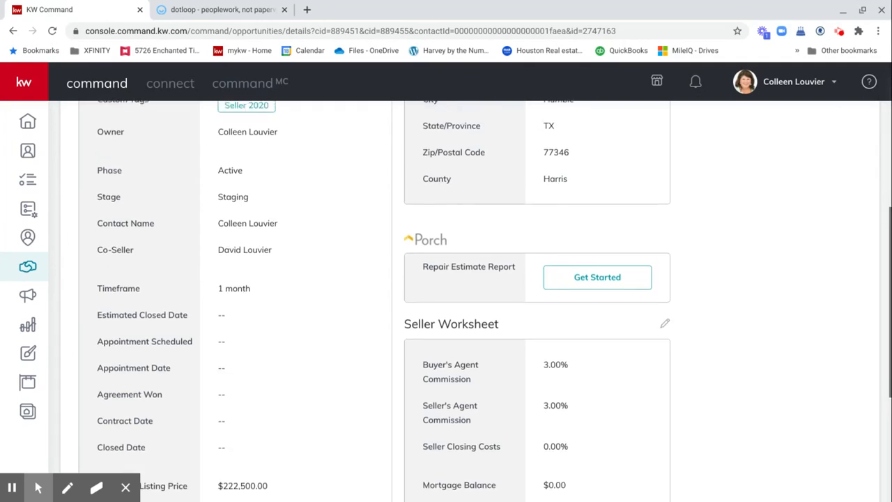
pyautogui.scroll(-3, 511, 279)
pyautogui.scroll(-1, 531, 310)
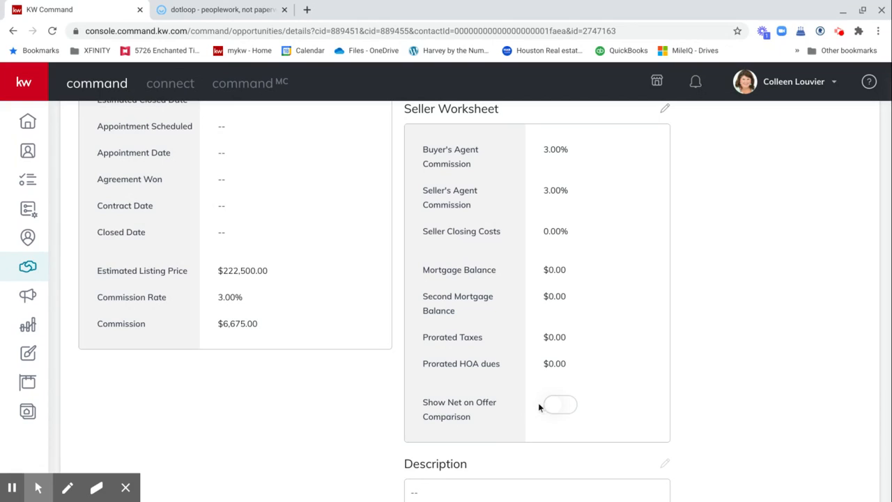
pyautogui.click(564, 412)
pyautogui.scroll(1, 659, 122)
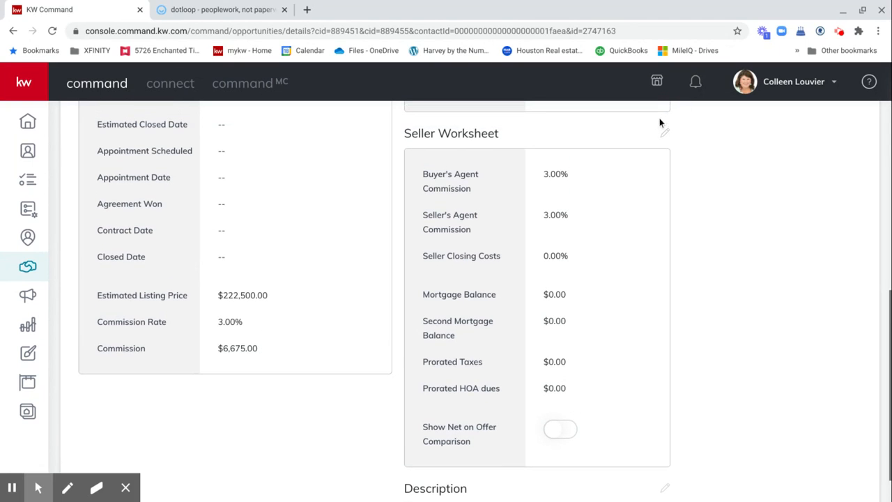
# Step: Turn on Show Net on Offer Comparison in the seller worksheet and save
pyautogui.click(664, 134)
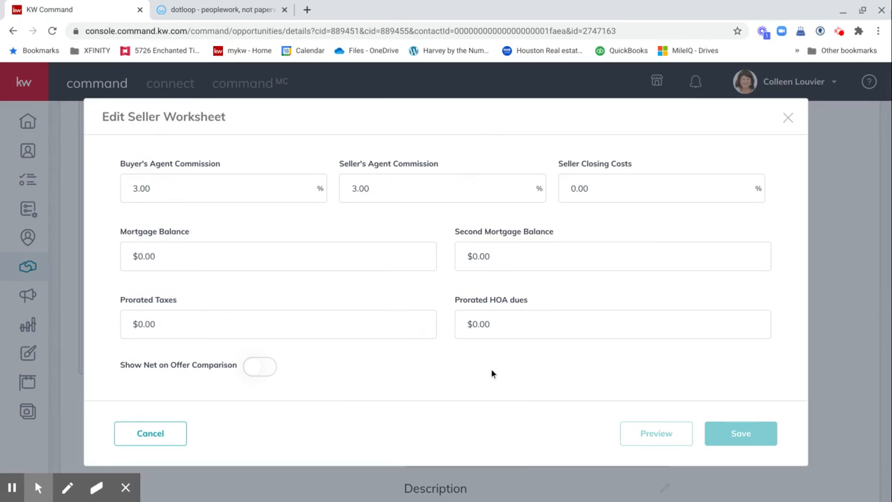
pyautogui.click(254, 370)
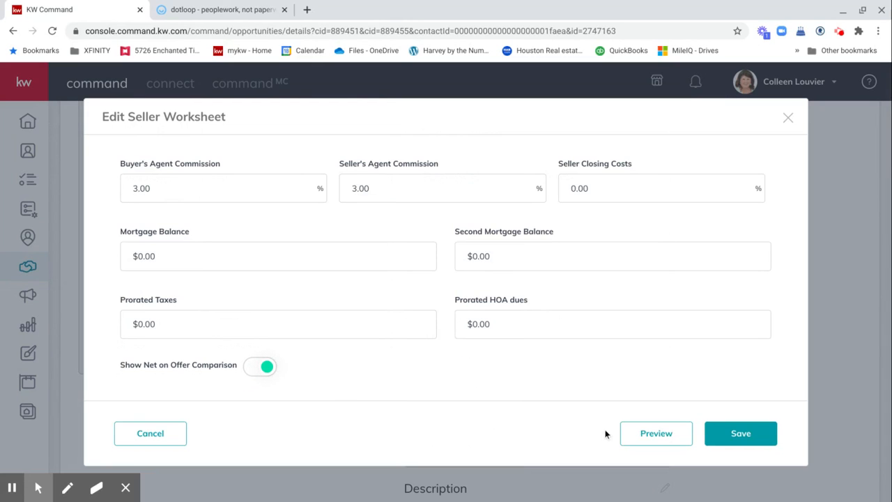
pyautogui.click(741, 434)
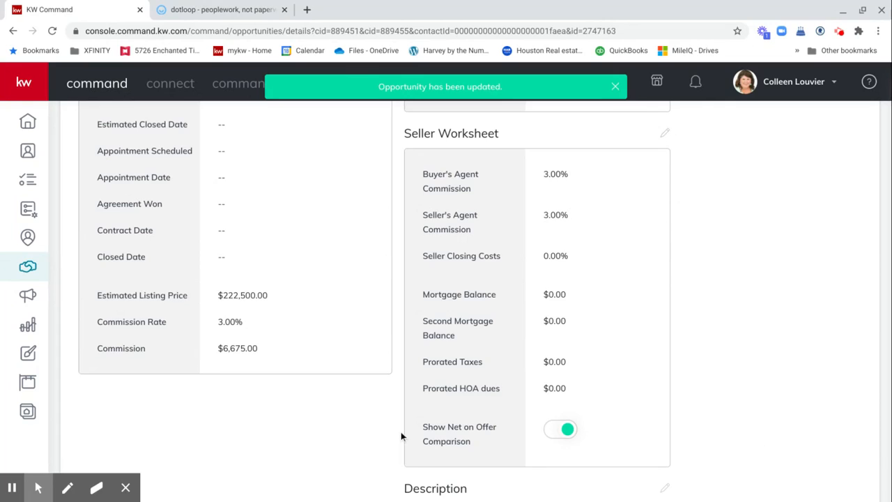
pyautogui.scroll(10, 401, 437)
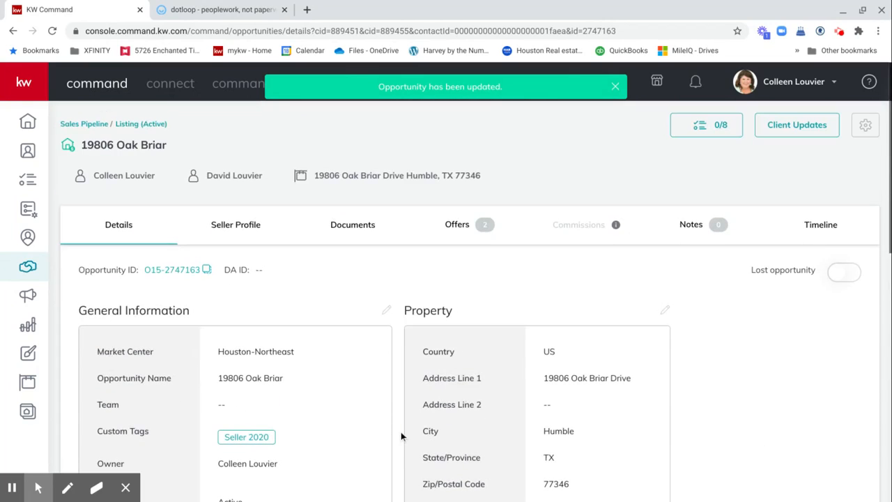
# Step: Compare all offers, showing Net to You of $209,150.00 versus $211,500.00
pyautogui.click(453, 226)
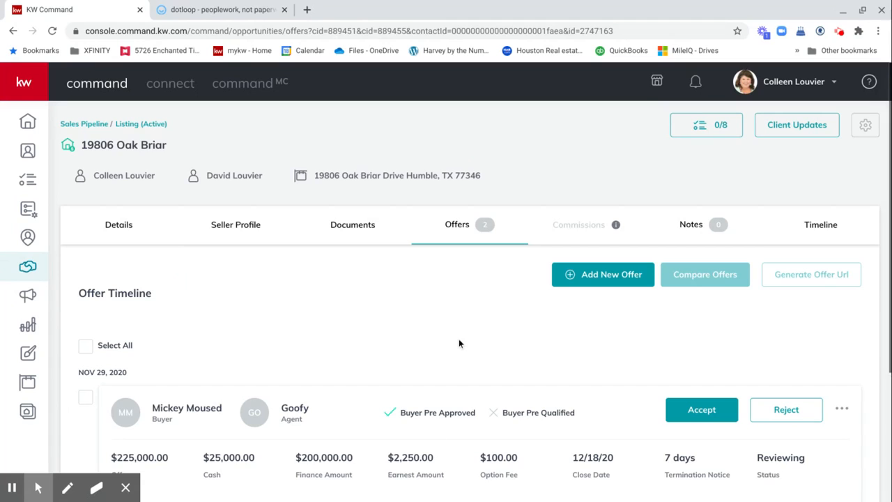
pyautogui.click(85, 345)
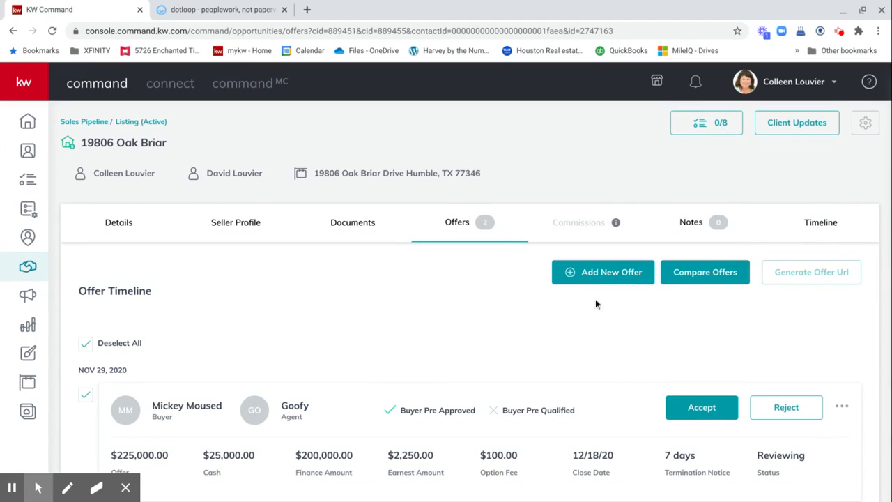
pyautogui.click(693, 273)
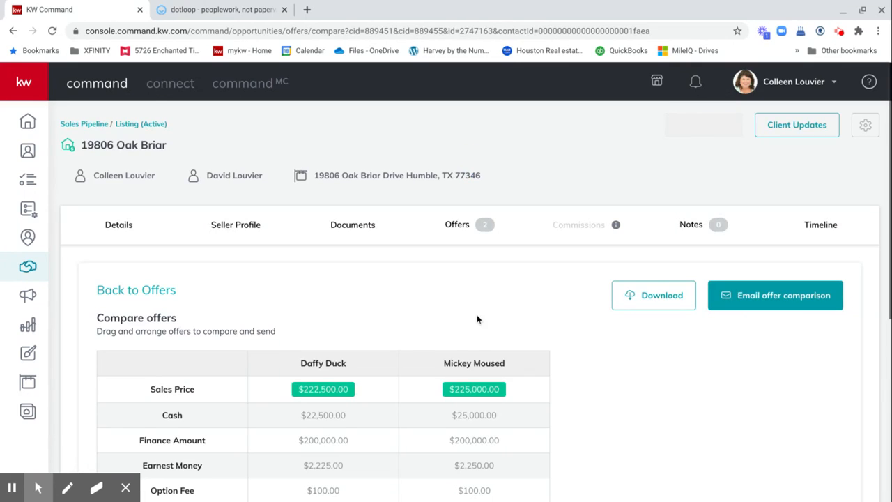
pyautogui.scroll(-1, 437, 311)
pyautogui.scroll(-4, 438, 311)
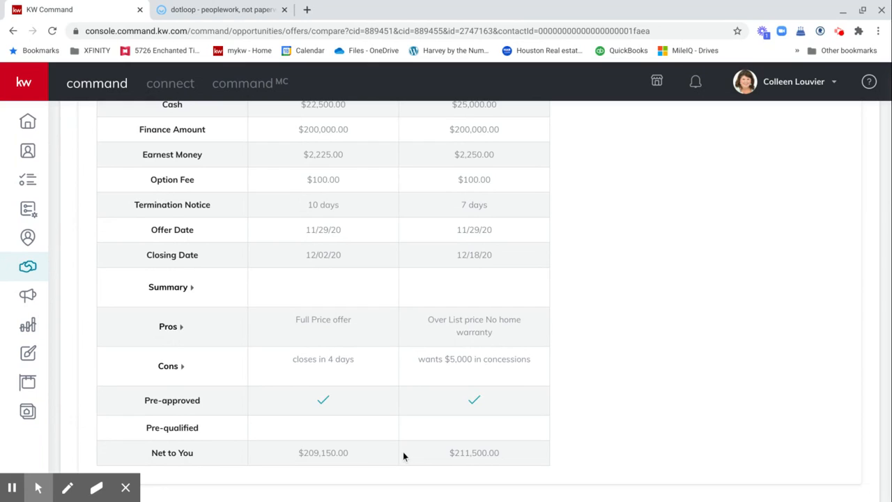
pyautogui.scroll(1, 402, 452)
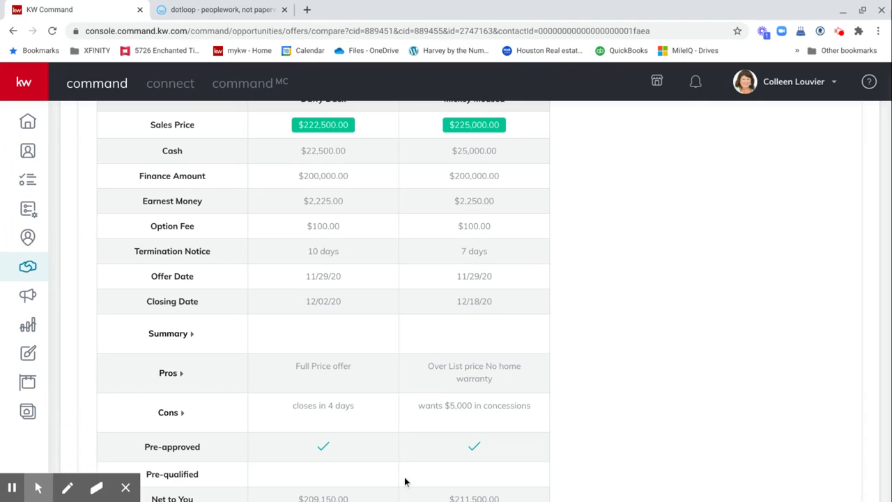
pyautogui.scroll(4, 404, 481)
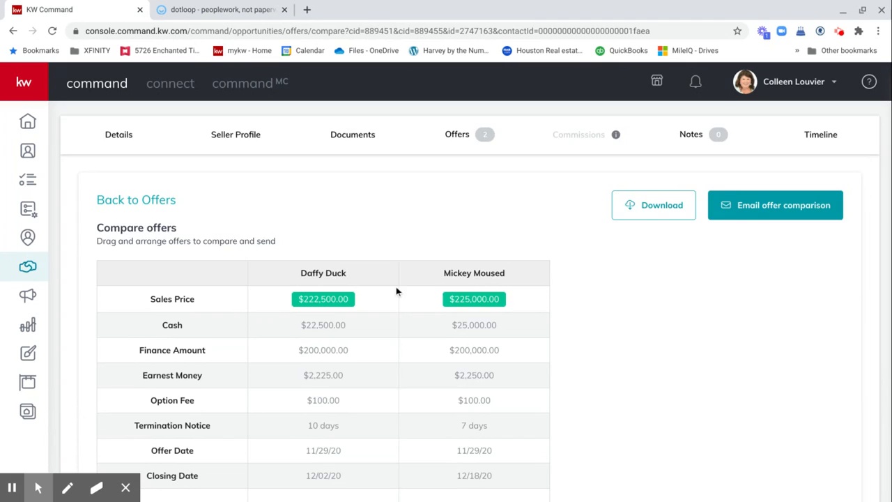
pyautogui.scroll(-5, 396, 287)
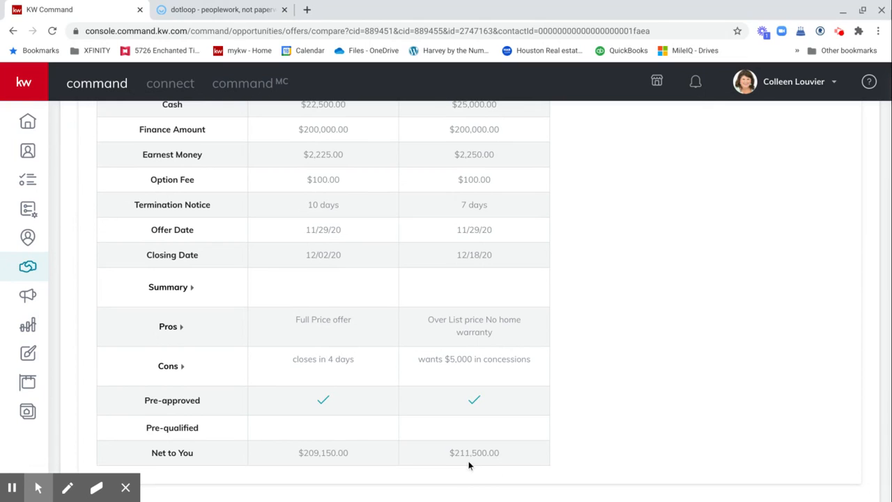
pyautogui.scroll(6, 478, 376)
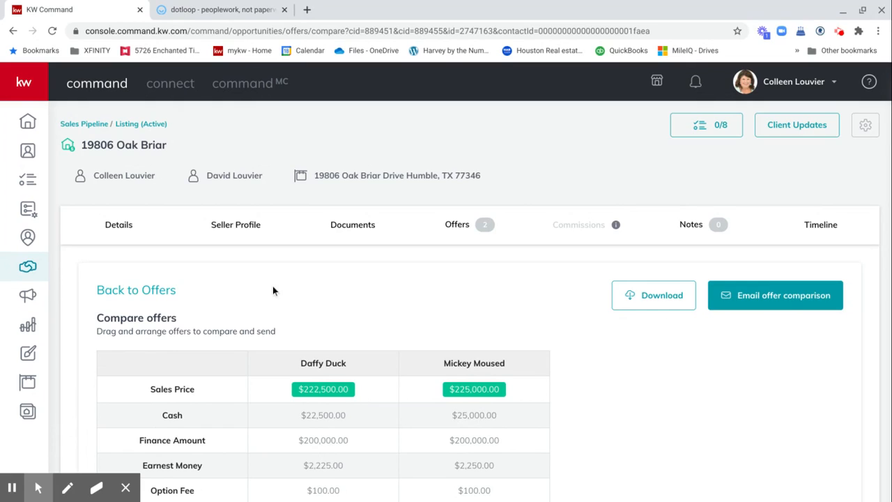
# Step: Accept the $225,000.00 offer in the listing's Offers tab
pyautogui.click(455, 226)
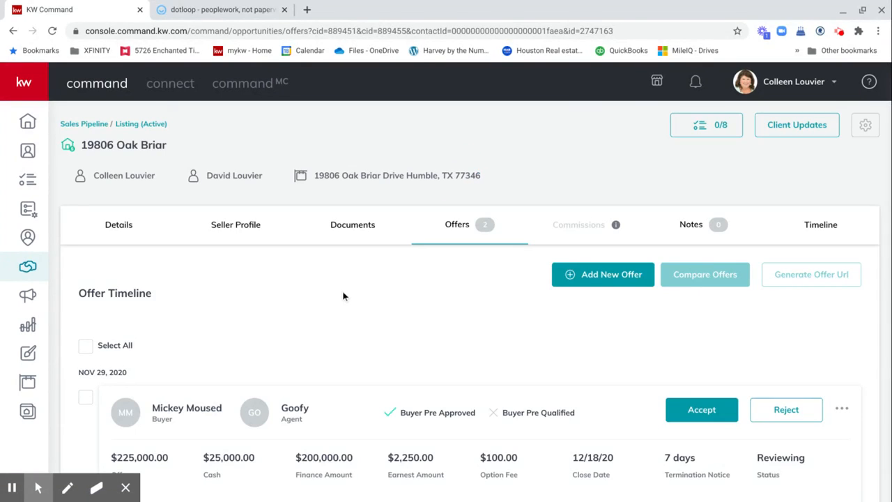
pyautogui.scroll(-1, 343, 296)
pyautogui.scroll(-1, 342, 296)
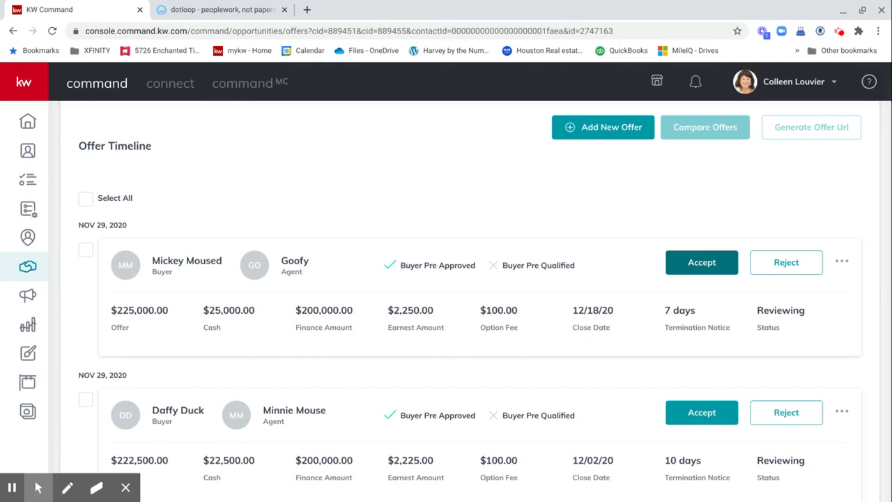
pyautogui.click(706, 266)
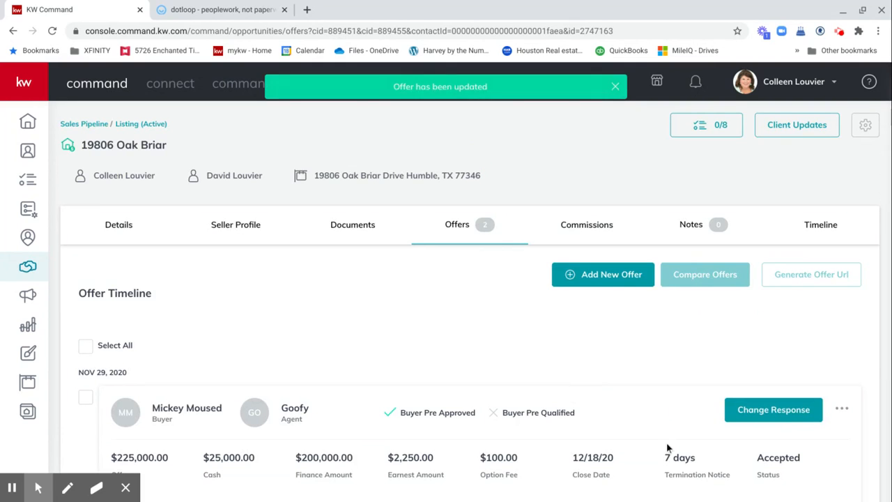
pyautogui.scroll(-3, 666, 447)
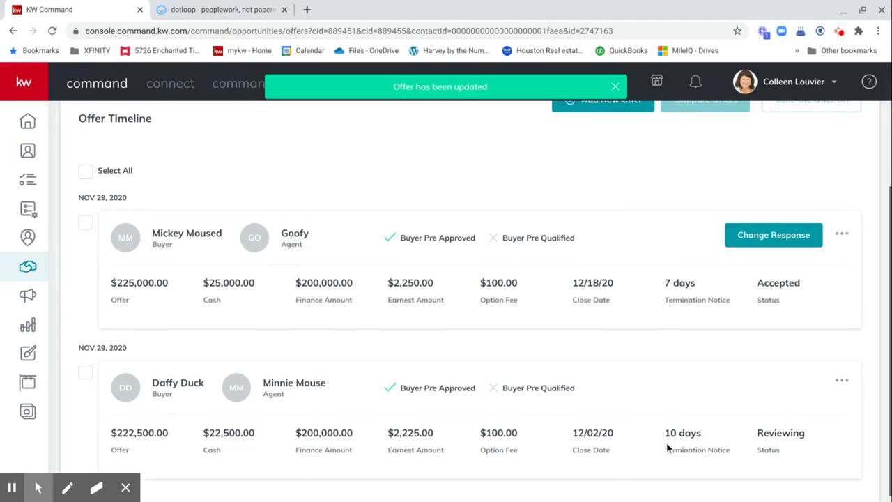
pyautogui.scroll(2, 666, 447)
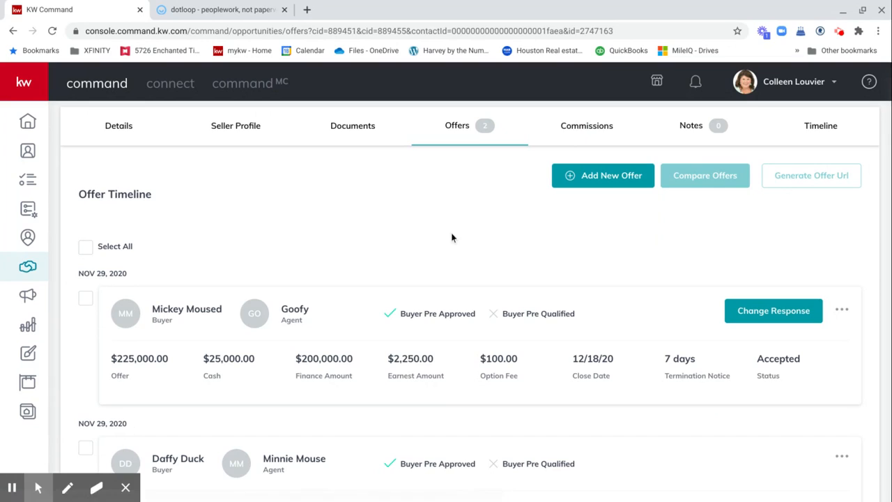
# Step: Open the Commissions tab and review the $6,750.00 commission on the $225,000.00 sale
pyautogui.scroll(1, 451, 226)
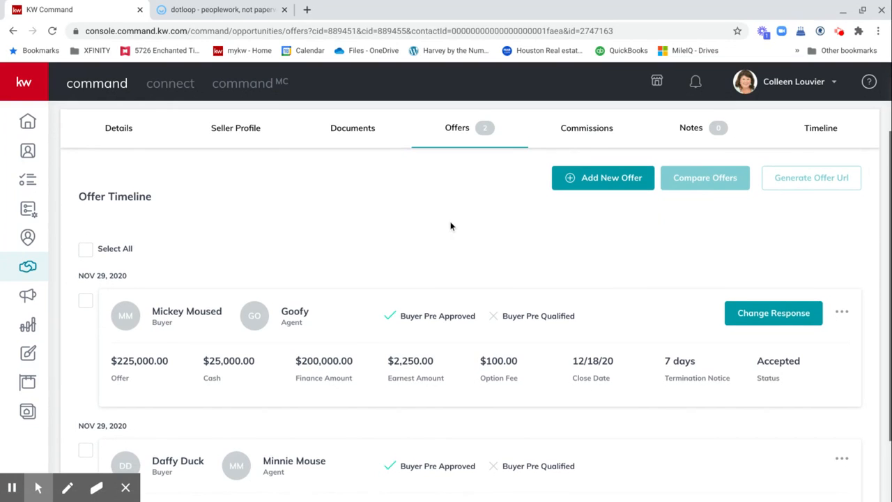
pyautogui.click(573, 136)
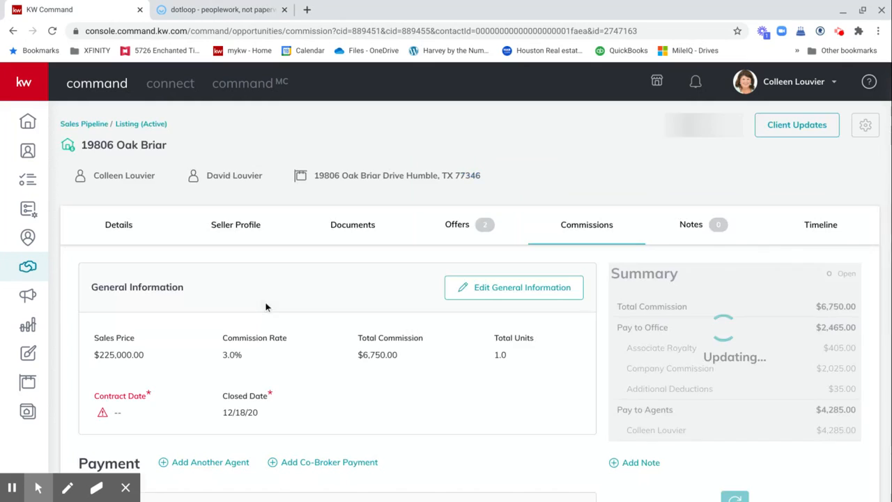
pyautogui.scroll(-2, 385, 246)
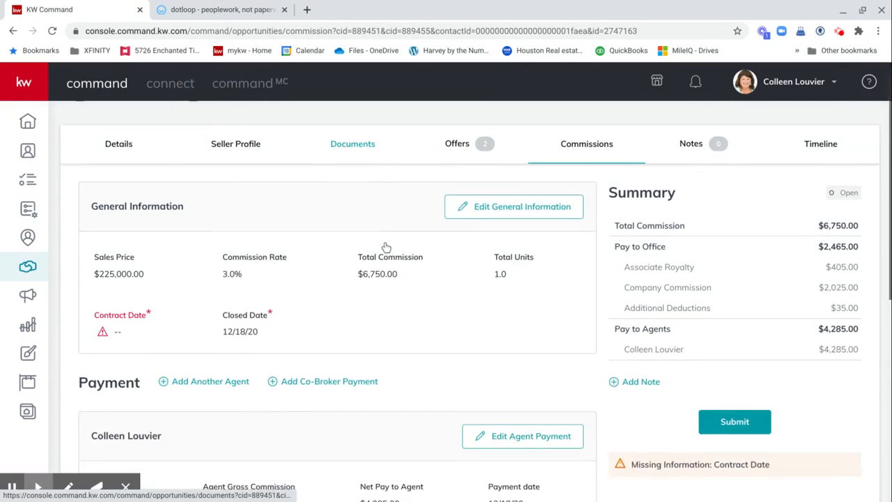
pyautogui.scroll(1, 386, 248)
pyautogui.scroll(1, 386, 247)
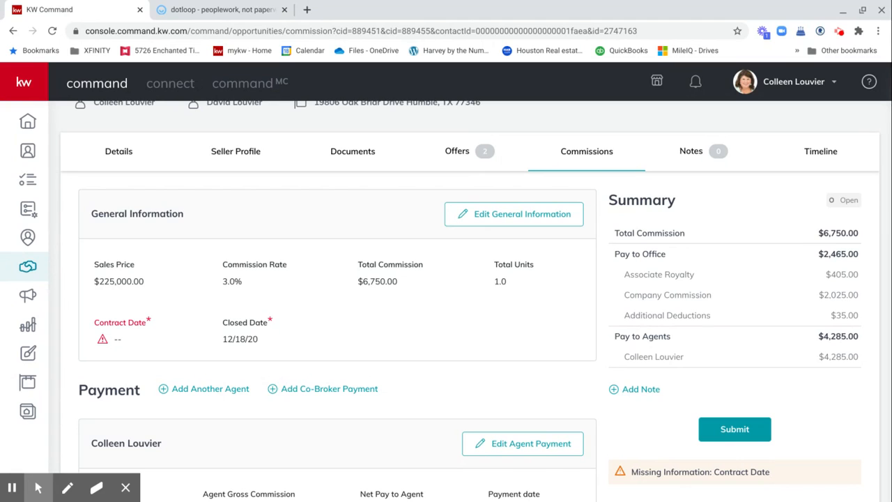
# Step: Edit General Information, pick November 29 as the Contract Date, and save the change
pyautogui.click(478, 216)
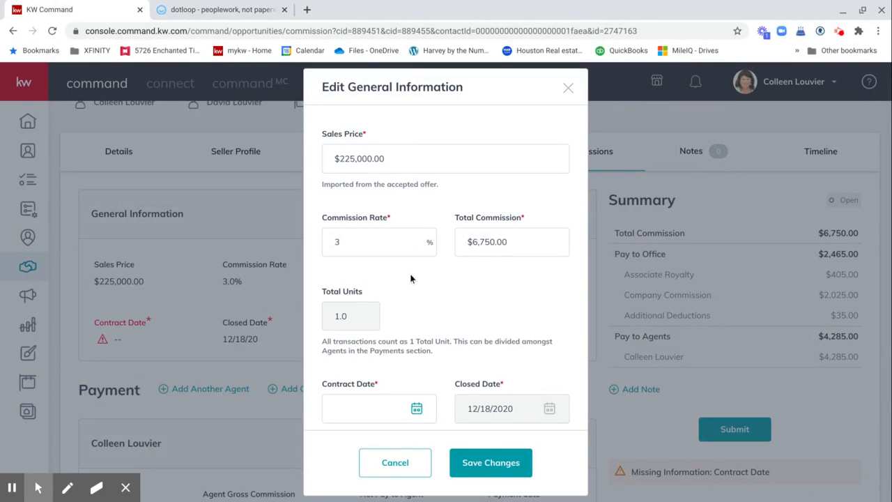
pyautogui.click(416, 411)
pyautogui.click(395, 411)
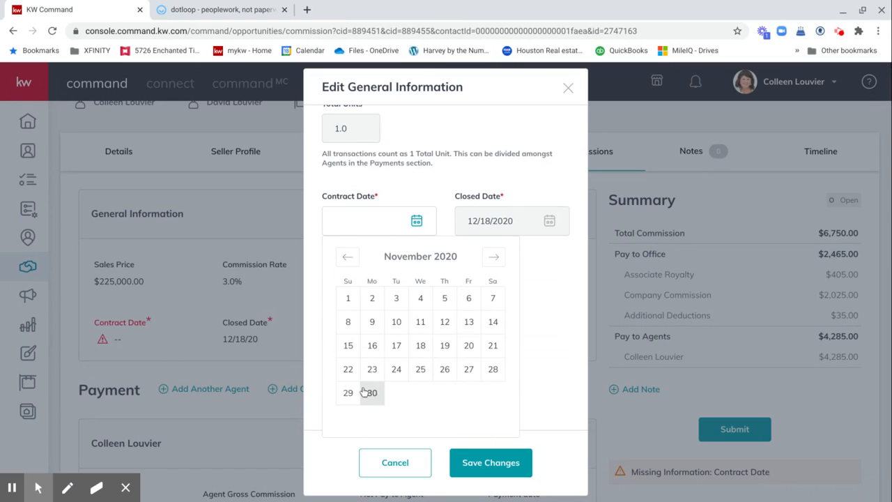
pyautogui.click(347, 393)
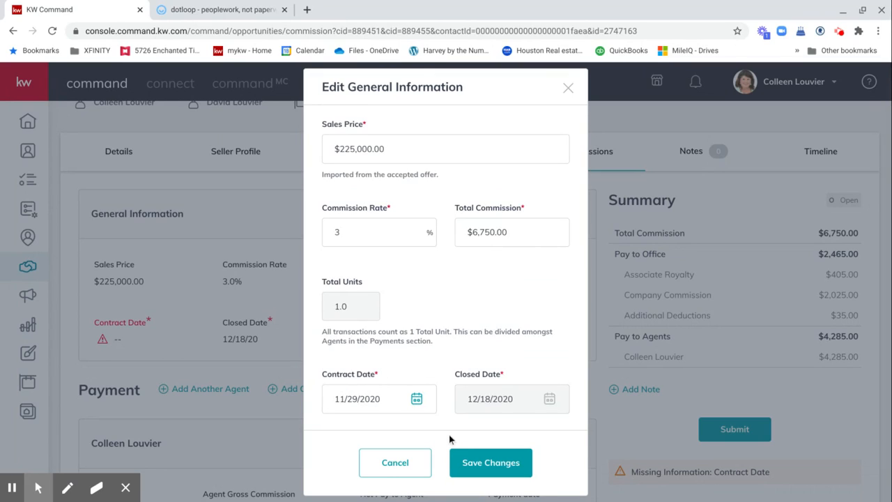
pyautogui.click(479, 470)
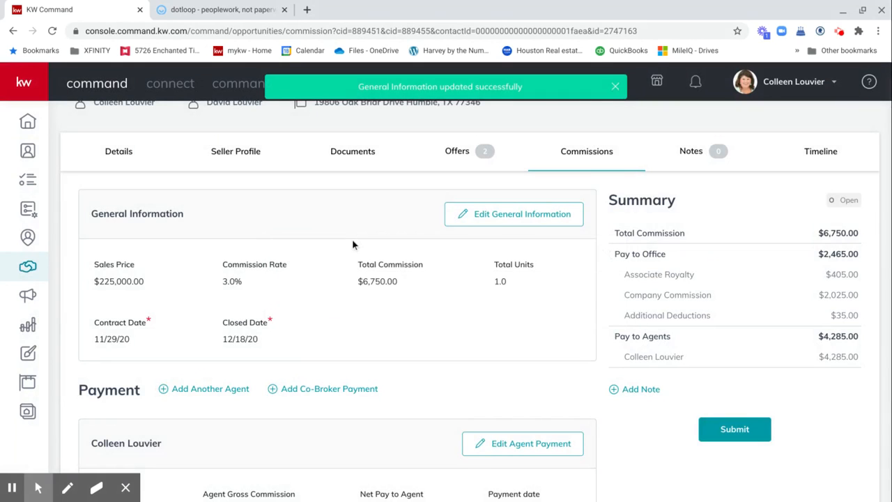
pyautogui.scroll(-2, 436, 316)
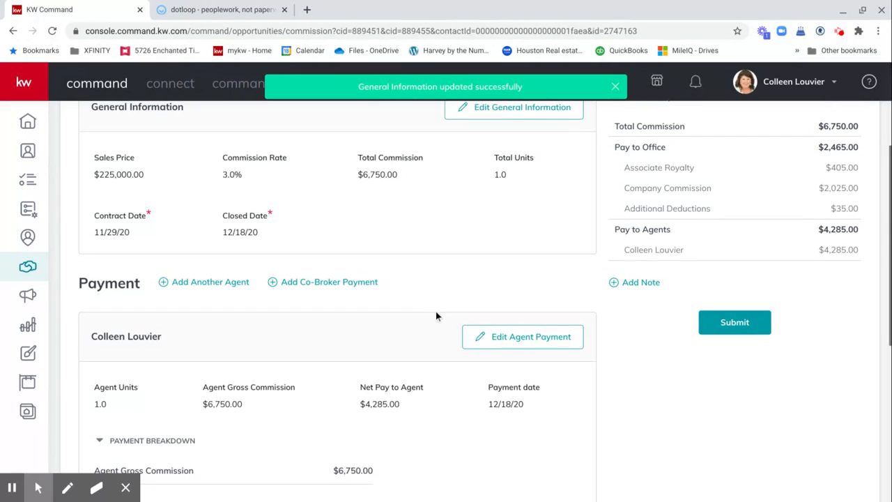
pyautogui.scroll(-1, 436, 316)
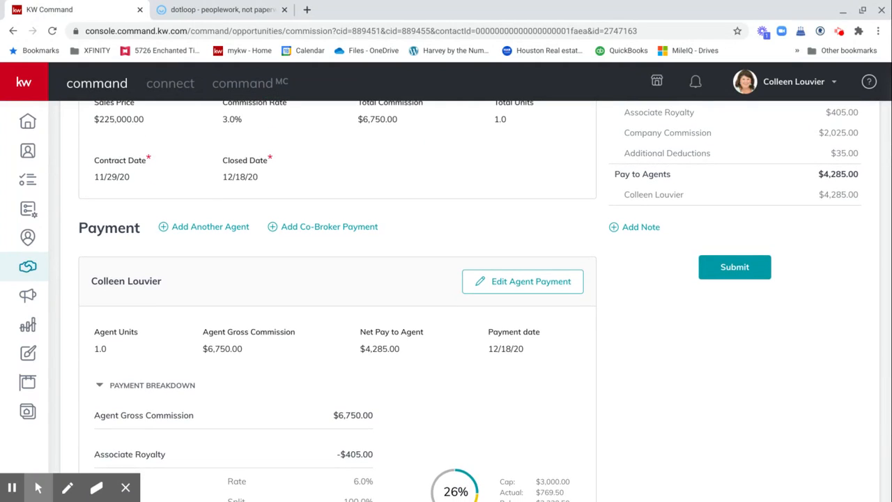
pyautogui.scroll(-1, 436, 316)
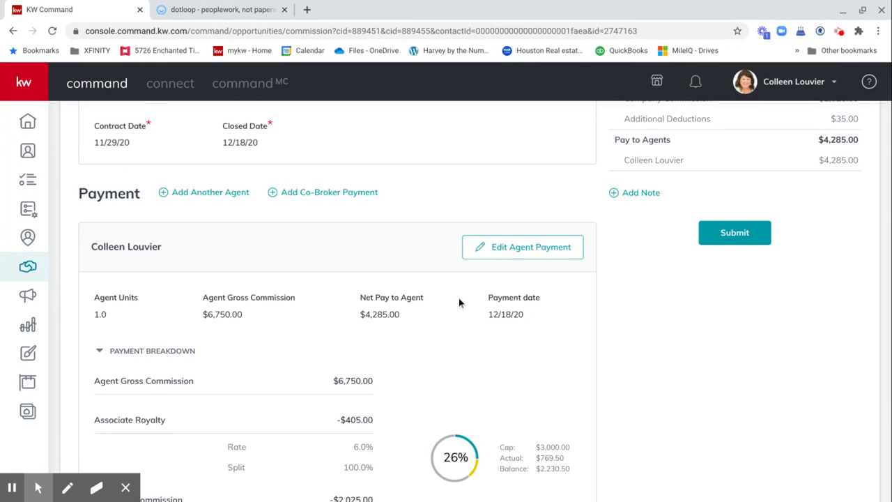
pyautogui.scroll(-4, 459, 303)
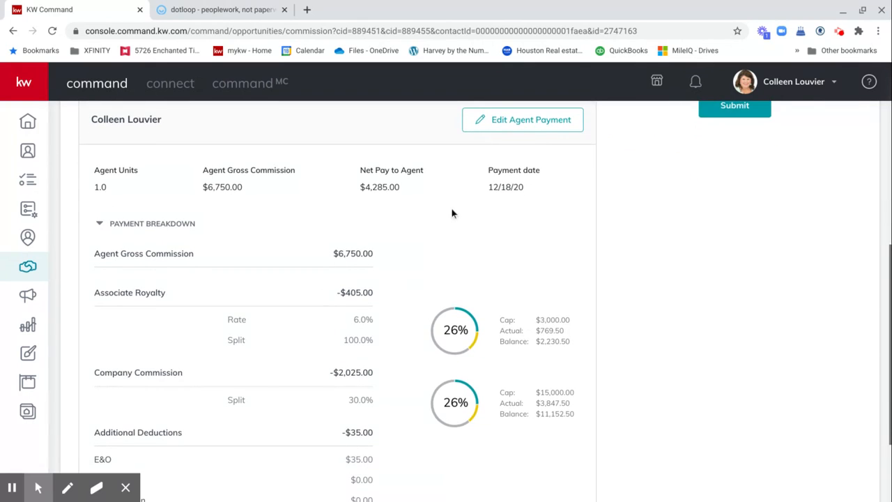
pyautogui.scroll(-4, 458, 211)
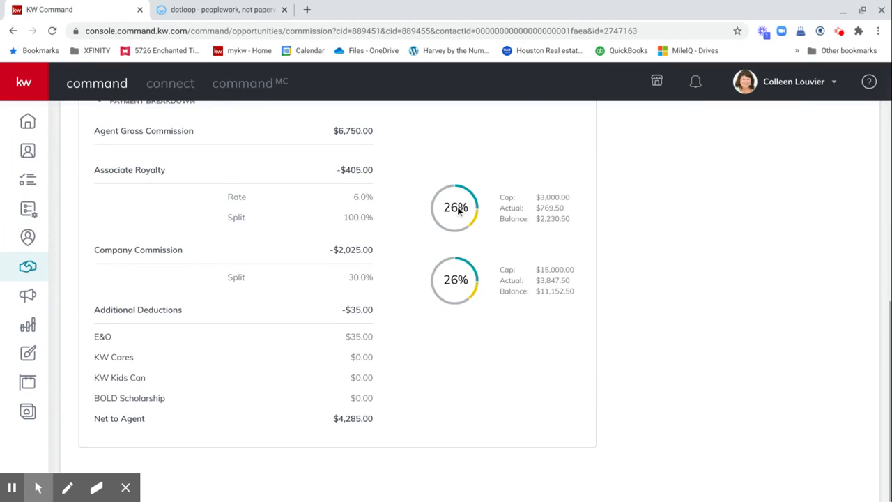
pyautogui.scroll(2, 458, 210)
pyautogui.scroll(4, 458, 209)
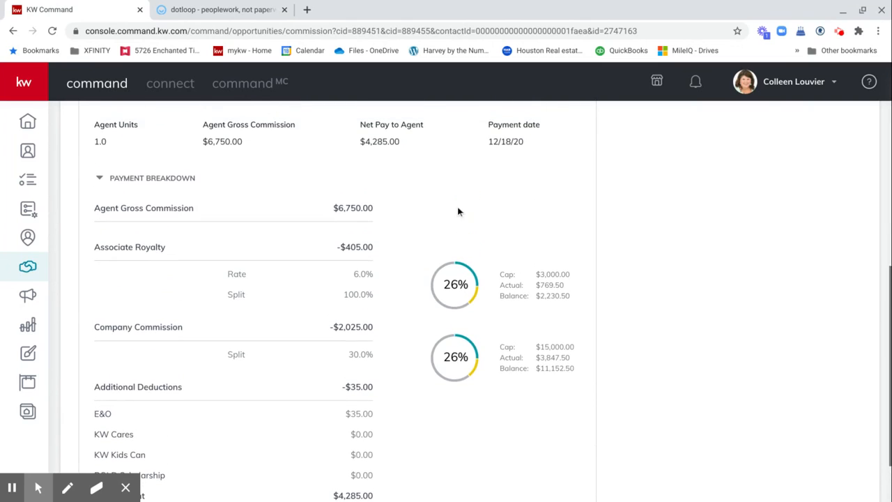
# Step: Enter $10.00 in the agent payment's KW Cares field and save
pyautogui.click(497, 173)
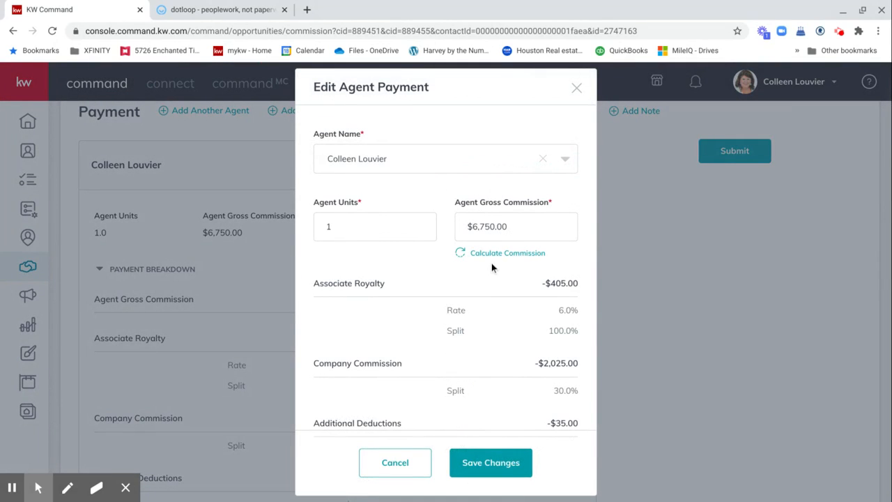
pyautogui.scroll(-2, 492, 267)
pyautogui.scroll(-1, 491, 262)
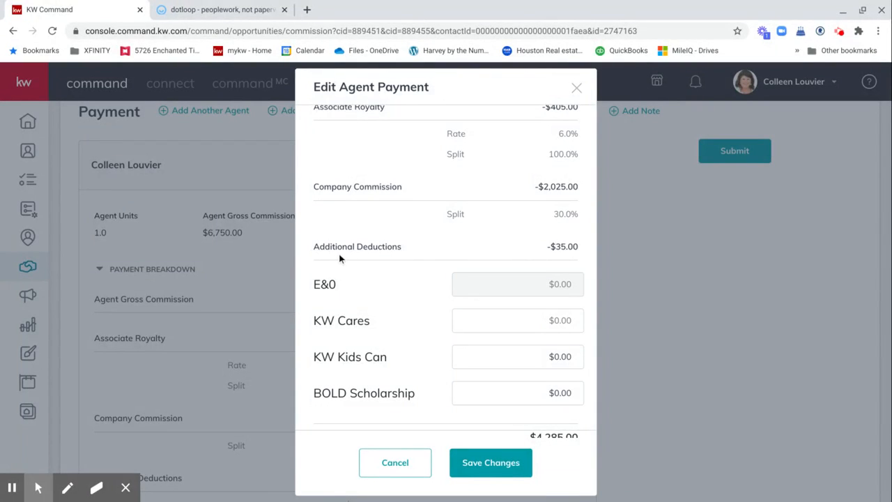
pyautogui.click(555, 322)
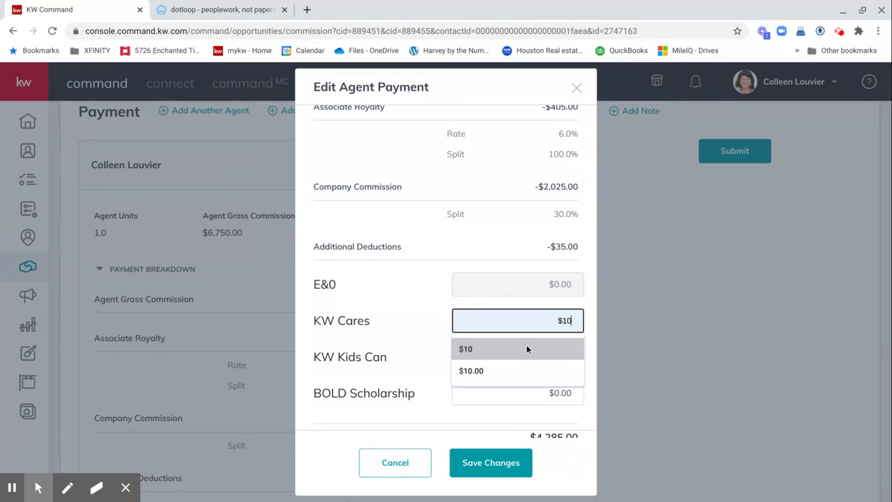
pyautogui.click(501, 351)
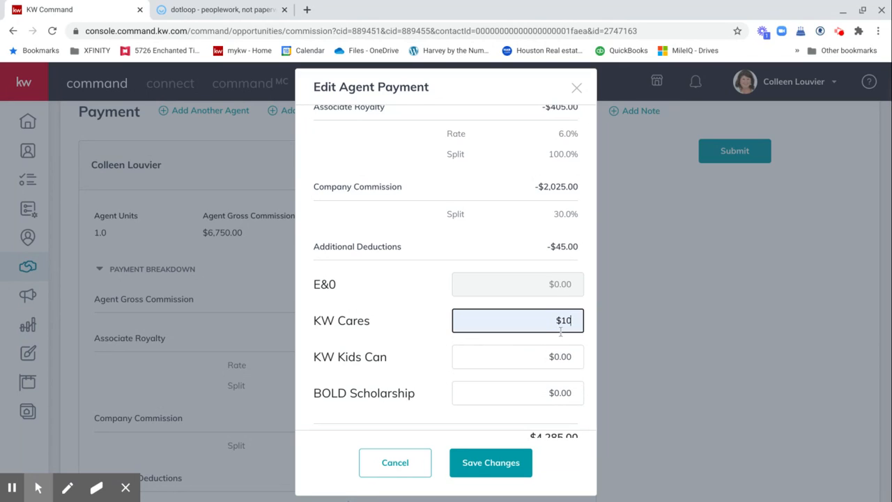
pyautogui.write('.00')
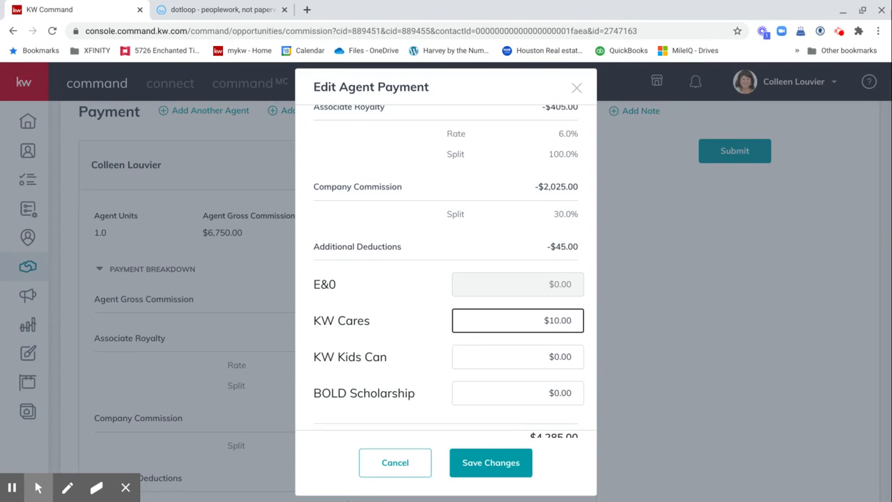
pyautogui.click(479, 471)
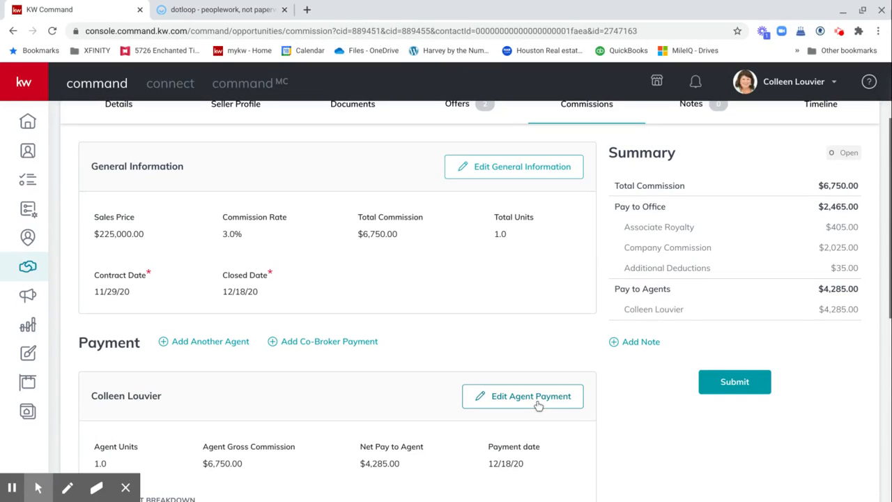
# Step: Reopen the agent payment editor, begin a Bonus extra payment item, then cancel it
pyautogui.click(538, 401)
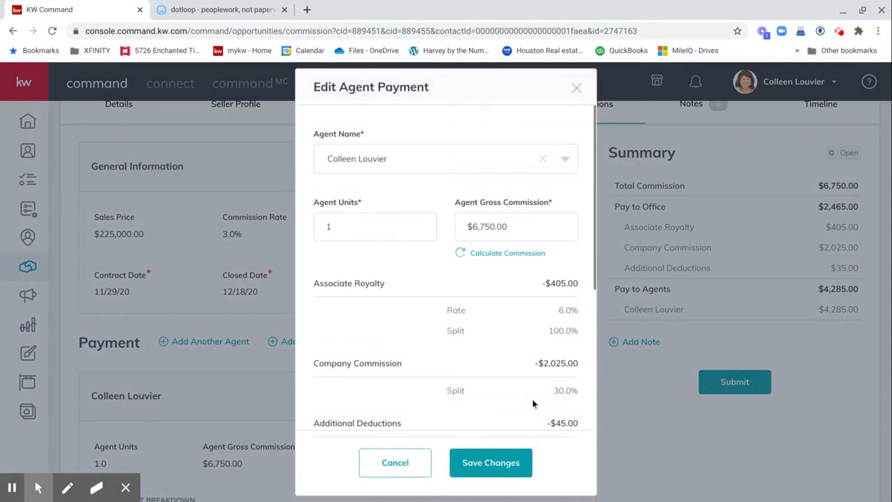
pyautogui.scroll(-1, 404, 387)
pyautogui.scroll(-4, 404, 388)
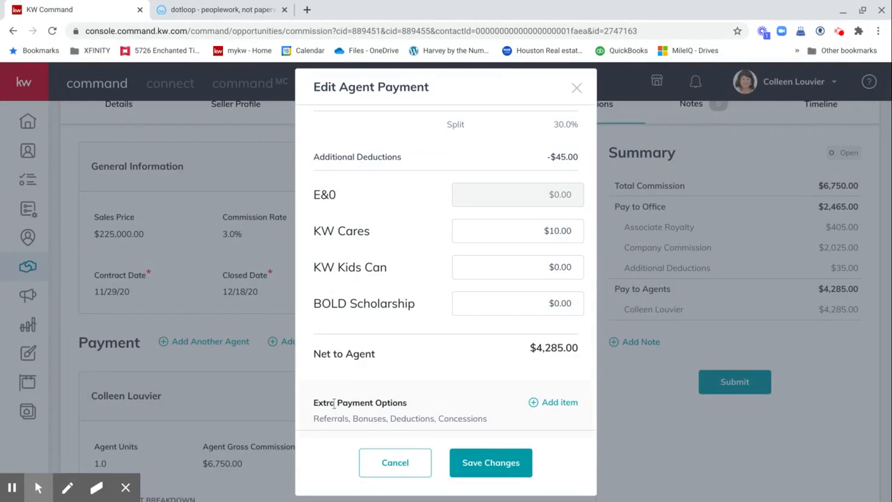
pyautogui.click(552, 403)
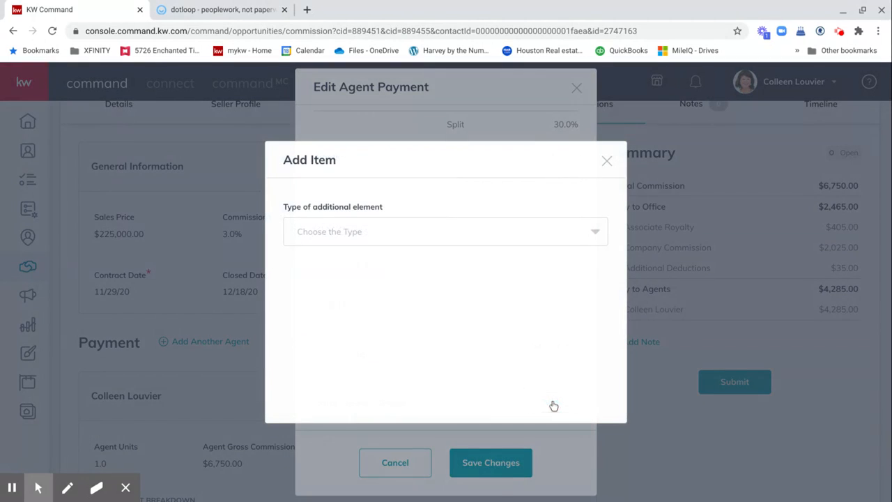
pyautogui.click(342, 234)
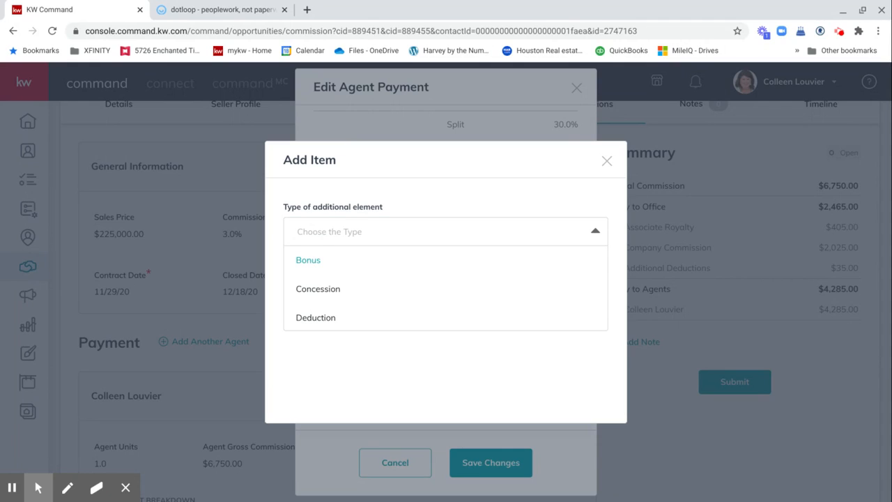
pyautogui.click(307, 262)
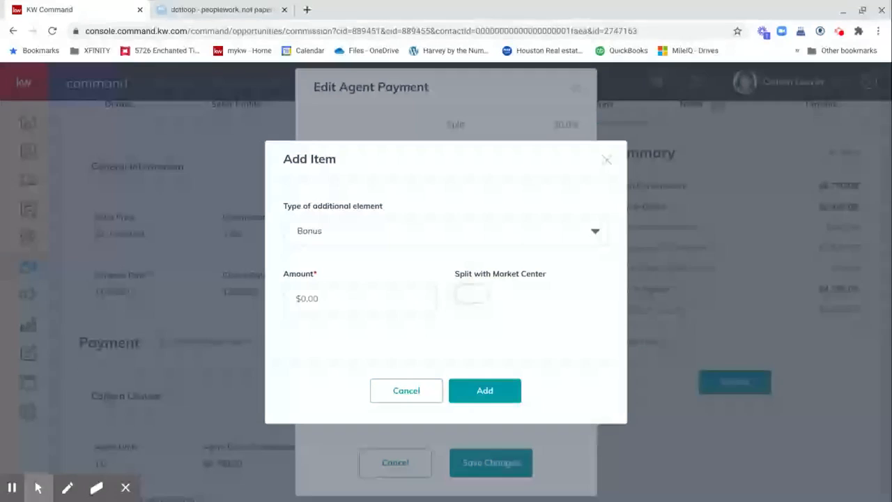
pyautogui.click(407, 391)
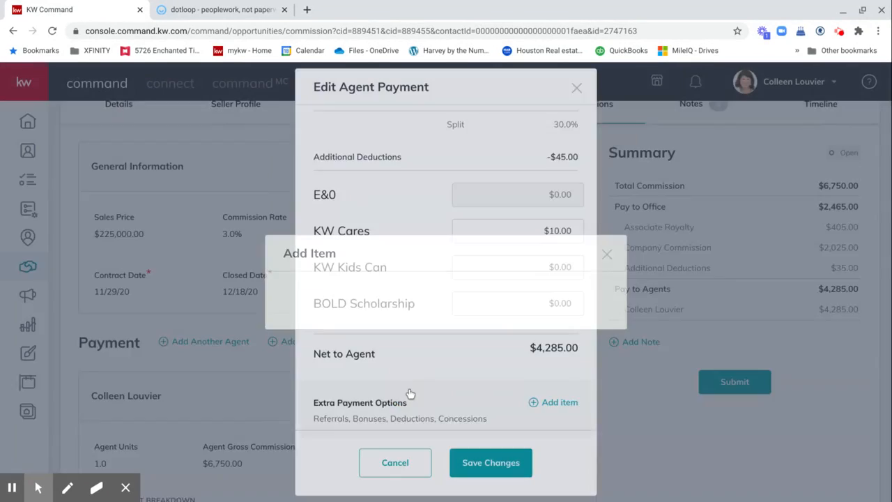
# Step: Begin a Concession extra payment item, then close the form without adding it
pyautogui.click(549, 404)
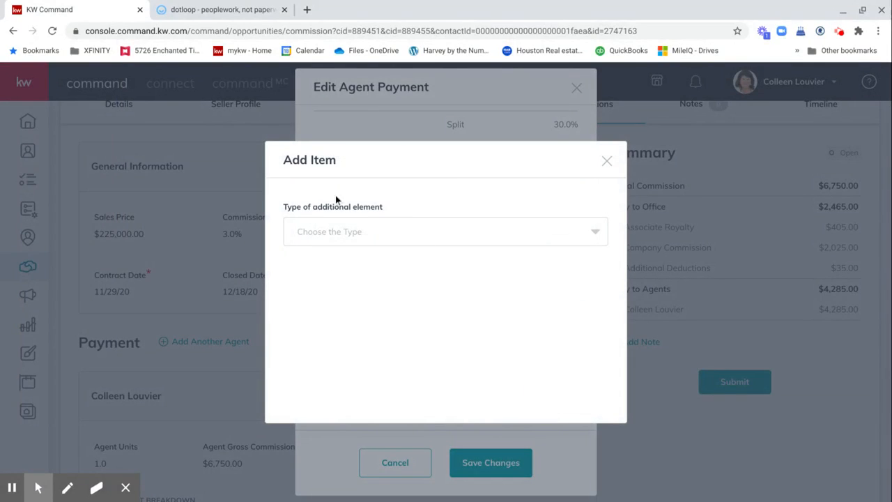
pyautogui.click(330, 227)
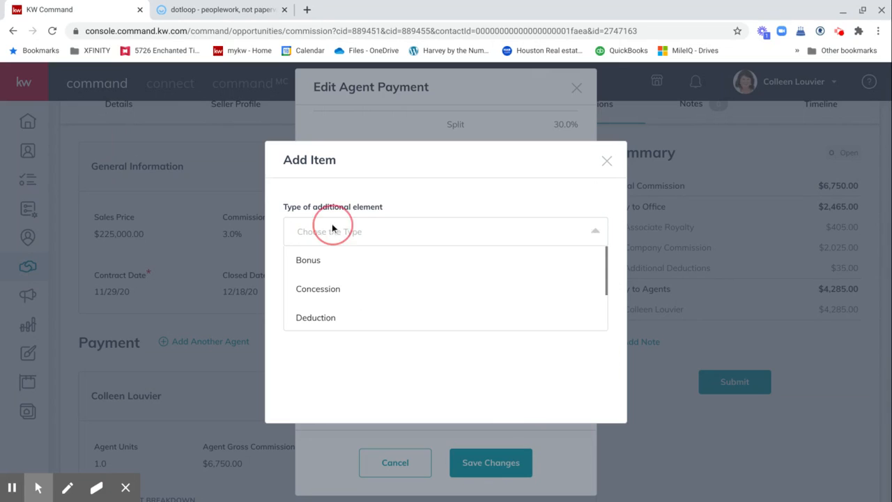
pyautogui.click(318, 290)
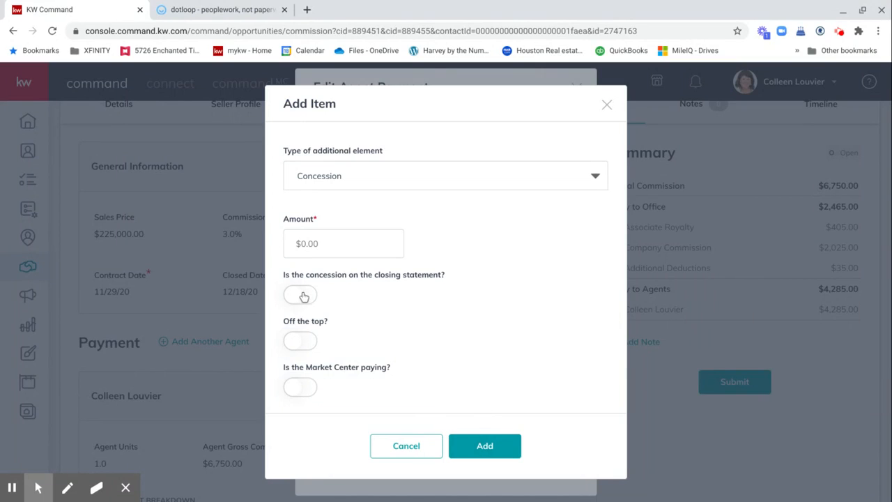
pyautogui.click(606, 104)
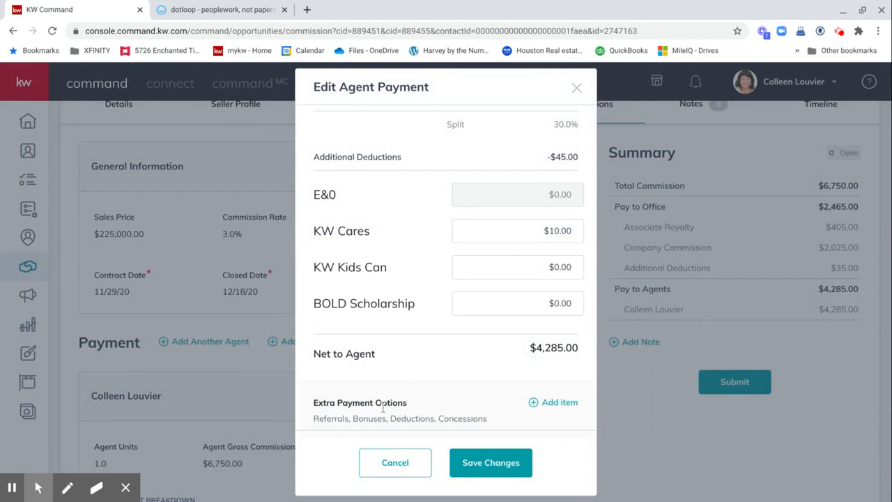
pyautogui.click(552, 403)
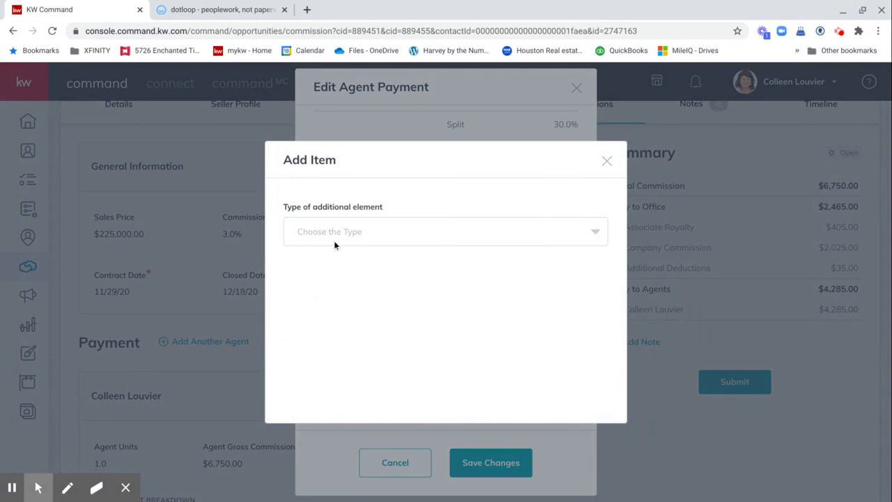
pyautogui.click(329, 230)
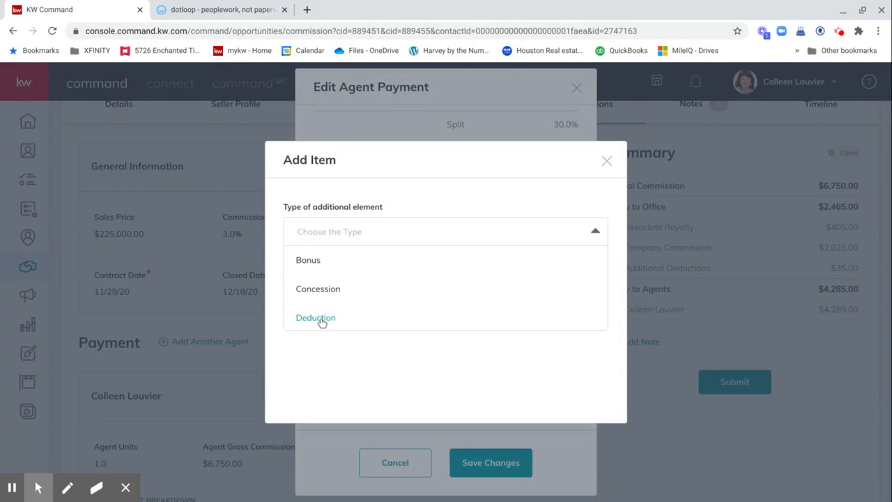
pyautogui.scroll(-1, 322, 321)
pyautogui.scroll(-1, 322, 323)
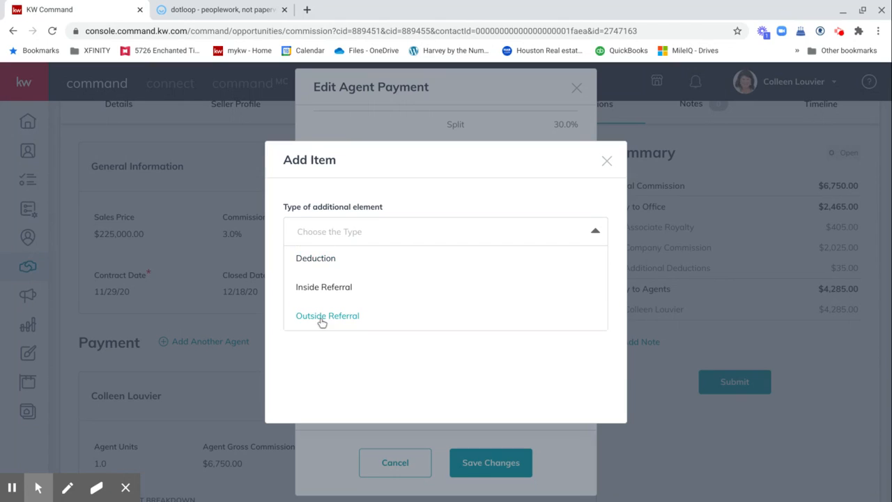
pyautogui.click(319, 259)
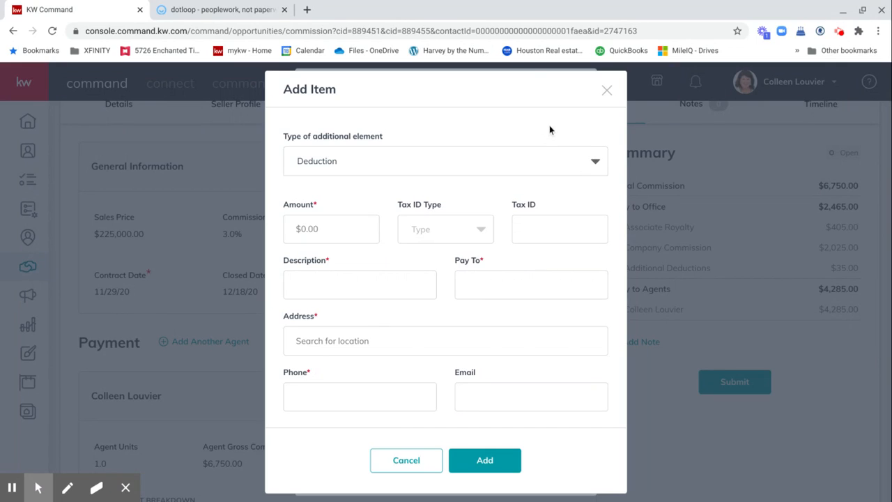
pyautogui.click(607, 92)
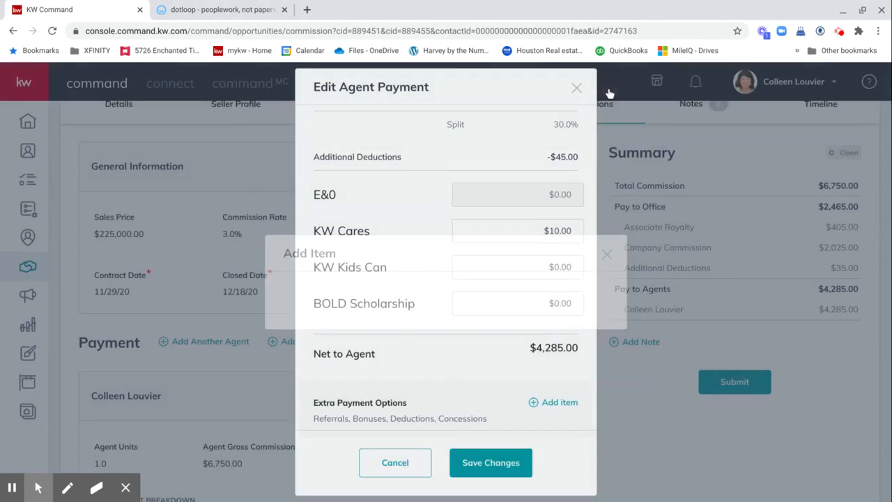
pyautogui.click(550, 403)
pyautogui.click(348, 231)
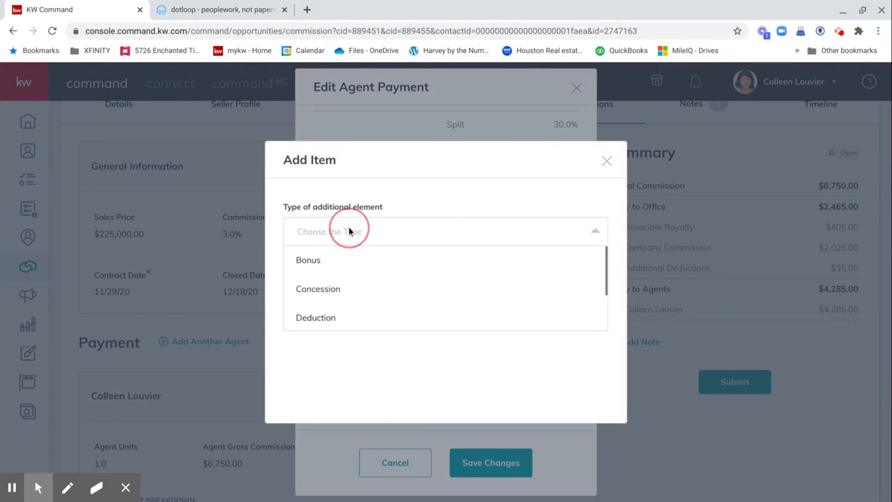
pyautogui.scroll(-1, 338, 290)
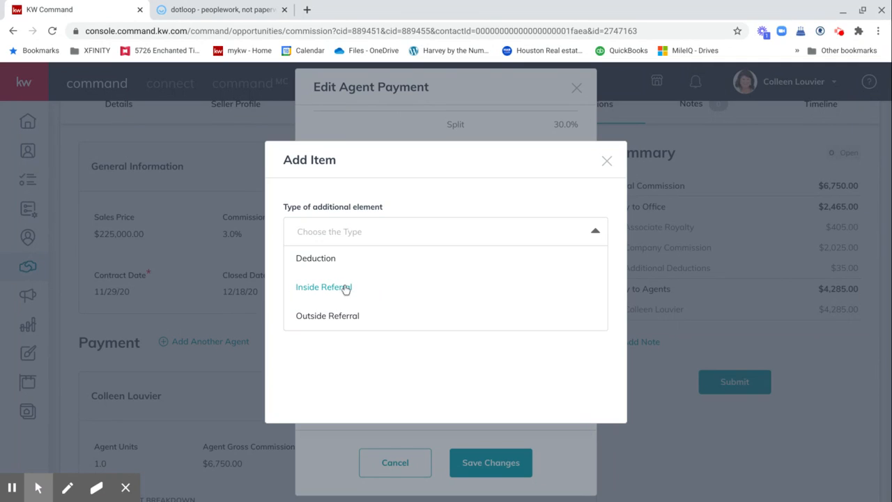
pyautogui.click(305, 318)
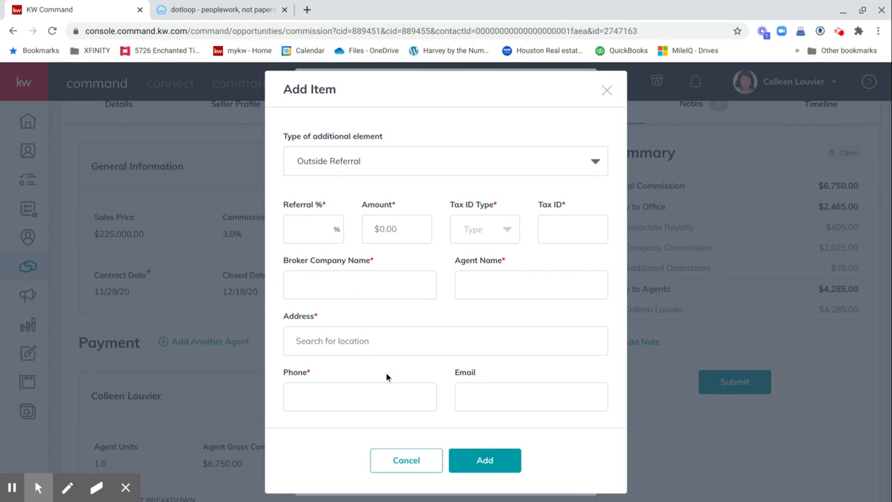
pyautogui.click(606, 90)
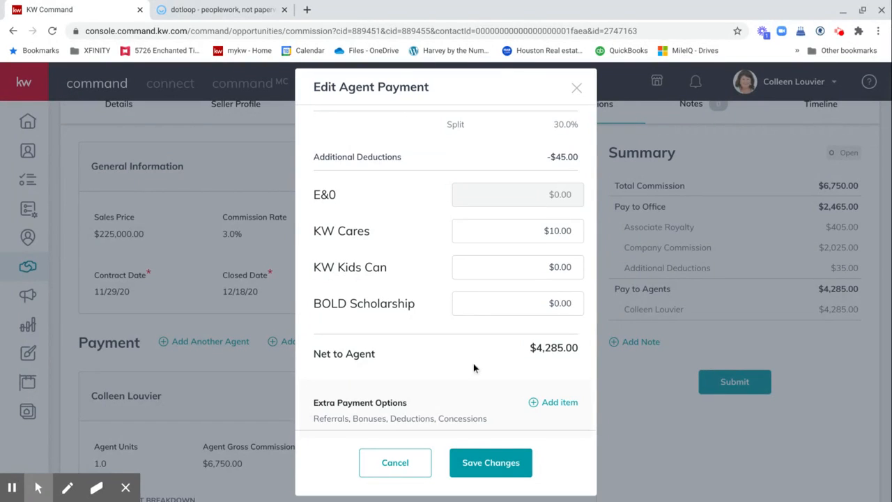
# Step: Save the agent payment, bringing net pay to agent to $4,275.00
pyautogui.click(488, 462)
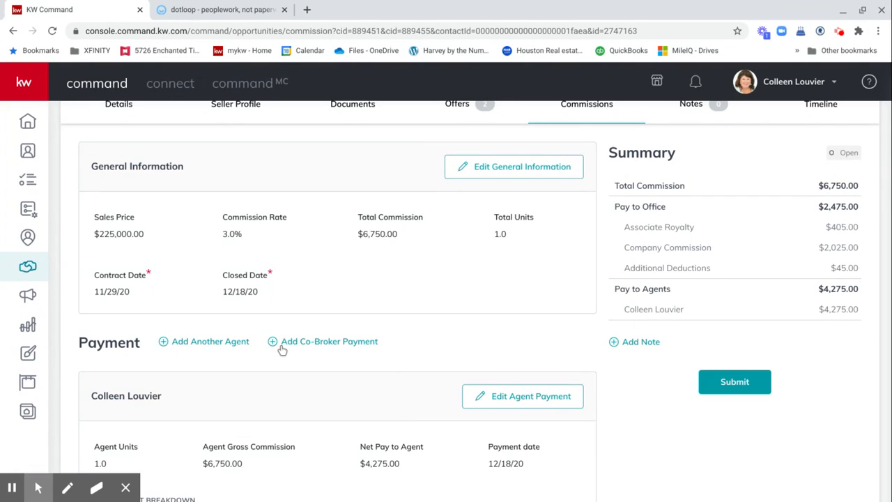
# Step: Add another agent to the payment and select the second agent by name search
pyautogui.click(184, 347)
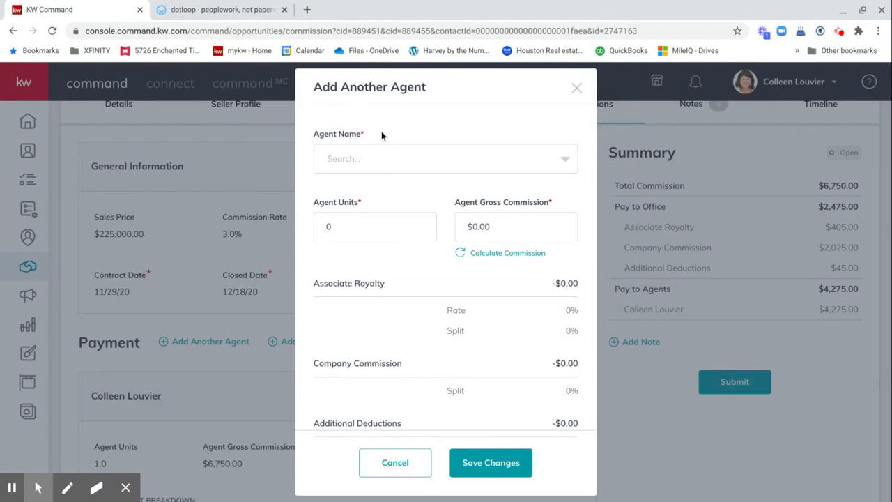
pyautogui.click(379, 157)
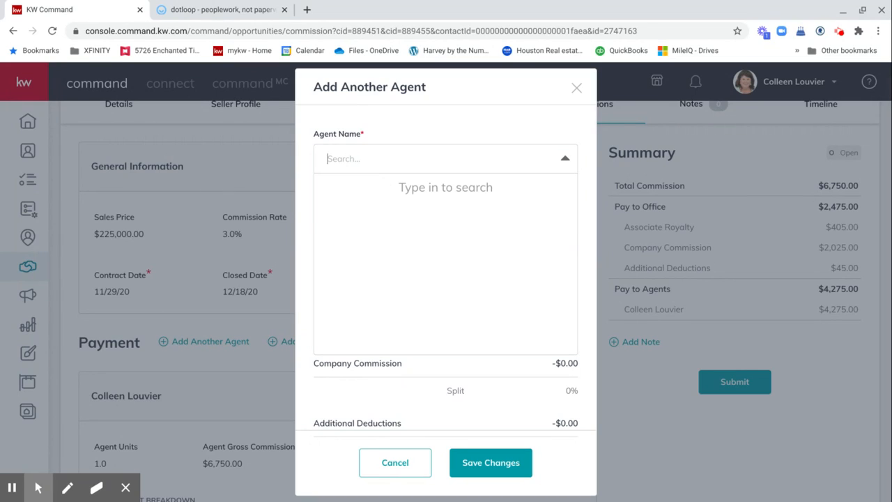
pyautogui.write('Jaye')
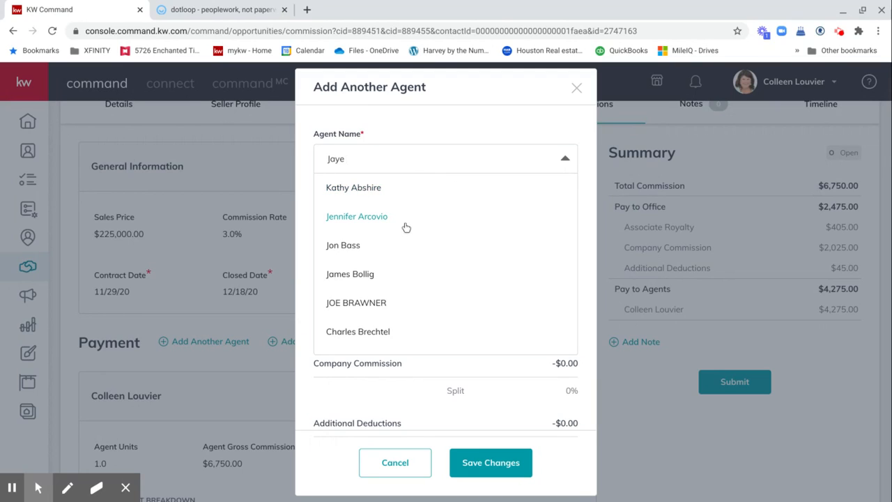
pyautogui.scroll(-1, 406, 226)
pyautogui.scroll(-1, 407, 227)
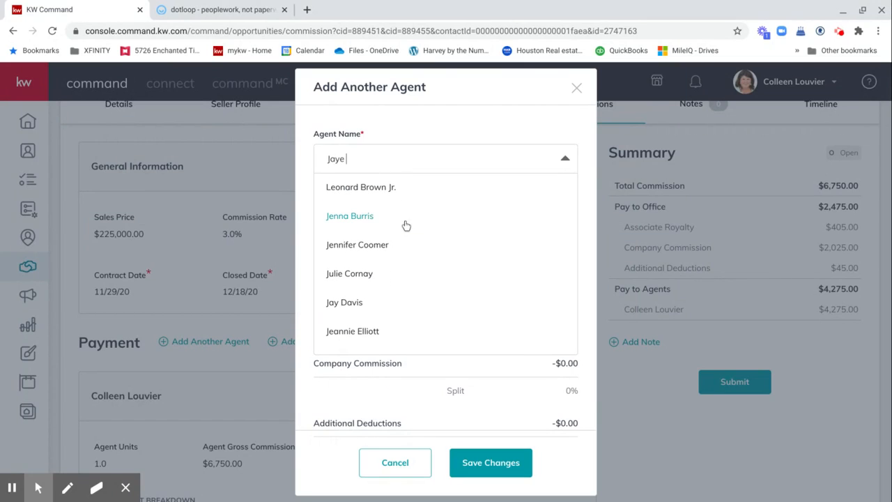
pyautogui.scroll(2, 406, 225)
pyautogui.scroll(1, 406, 222)
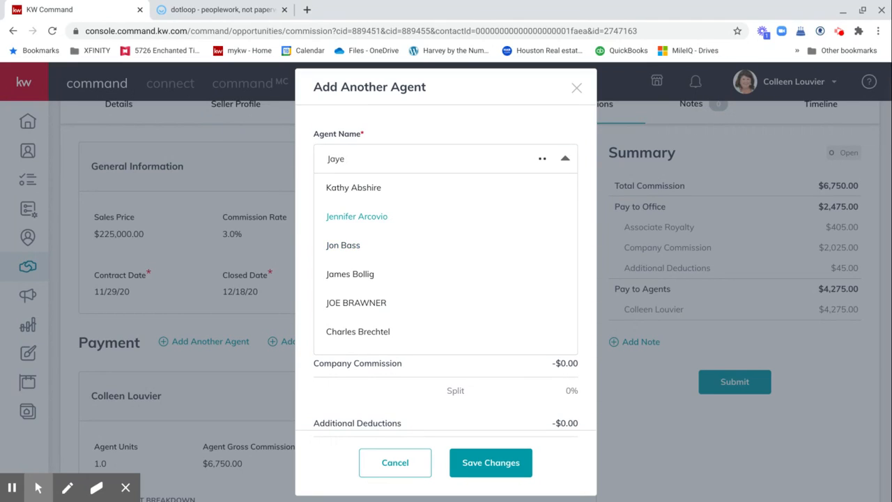
pyautogui.click(352, 188)
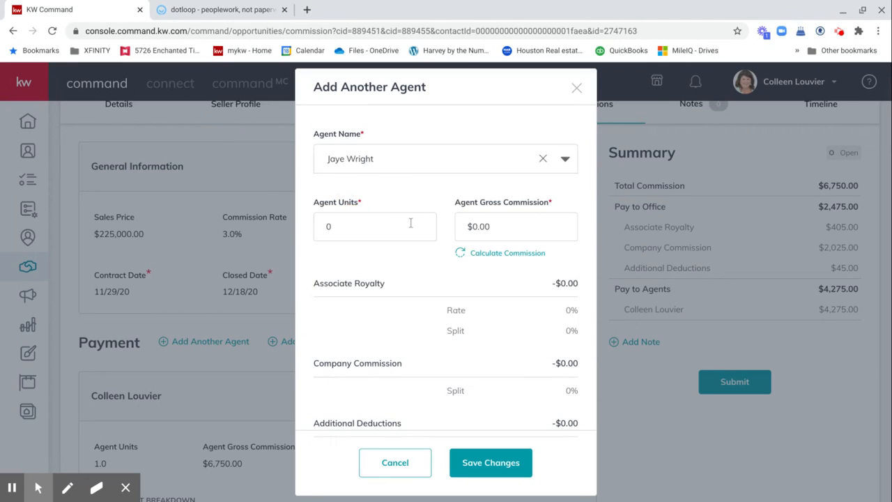
# Step: Give the second agent 0.5 units, calculate the $3,375.00 gross commission, and save
pyautogui.click(347, 226)
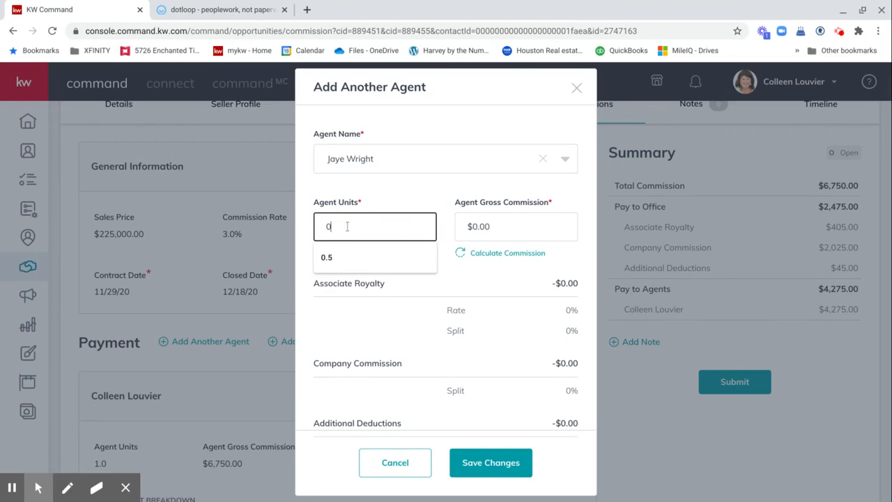
pyautogui.click(331, 258)
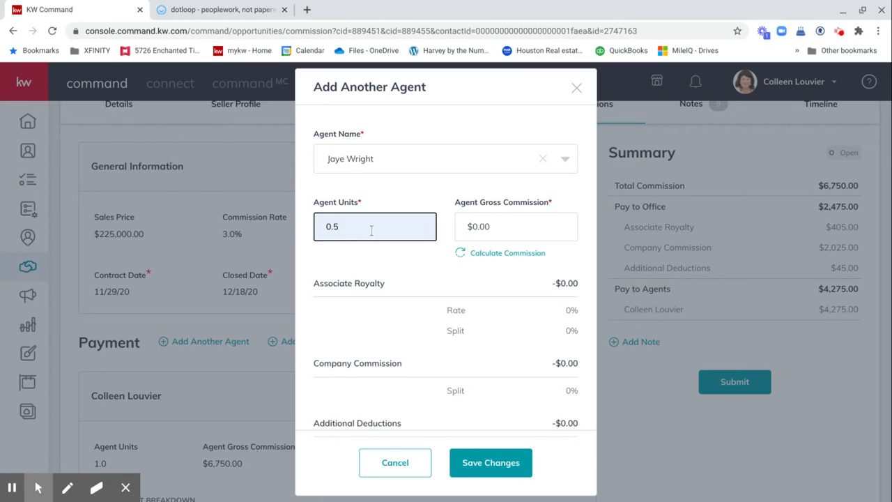
pyautogui.click(514, 236)
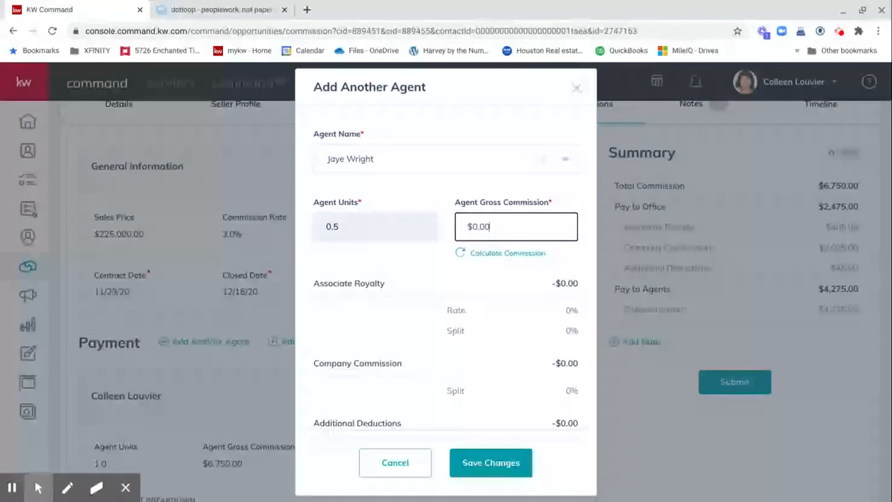
pyautogui.click(503, 257)
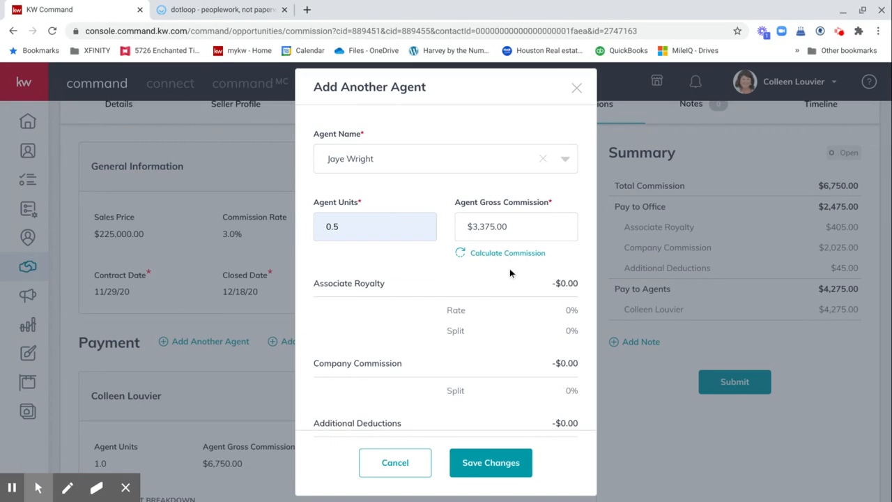
pyautogui.scroll(-1, 509, 270)
pyautogui.scroll(-1, 510, 268)
pyautogui.scroll(-1, 510, 268)
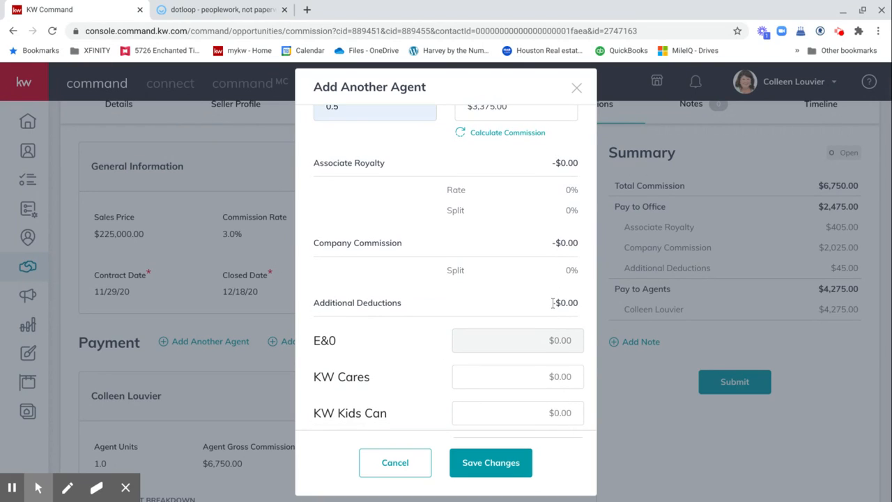
pyautogui.scroll(-4, 553, 303)
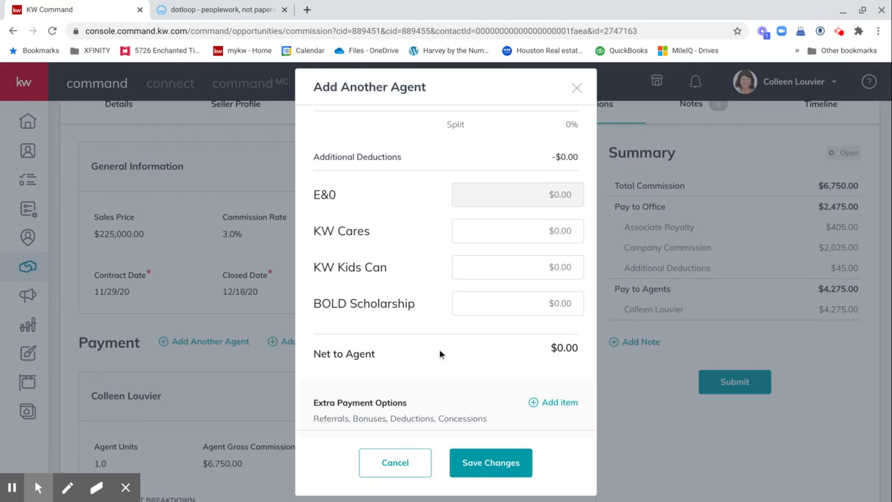
pyautogui.click(481, 464)
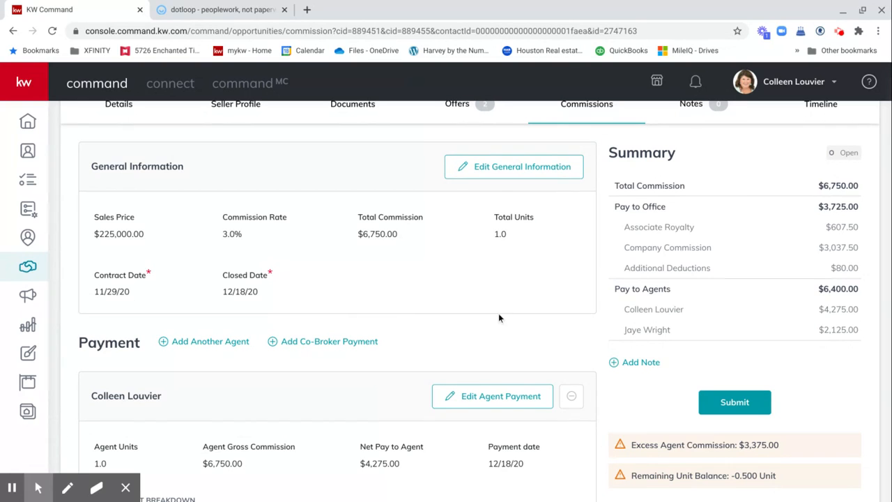
# Step: Review the summary's $3,375.00 excess agent commission and −0.500 unit balance warnings
pyautogui.scroll(-2, 587, 369)
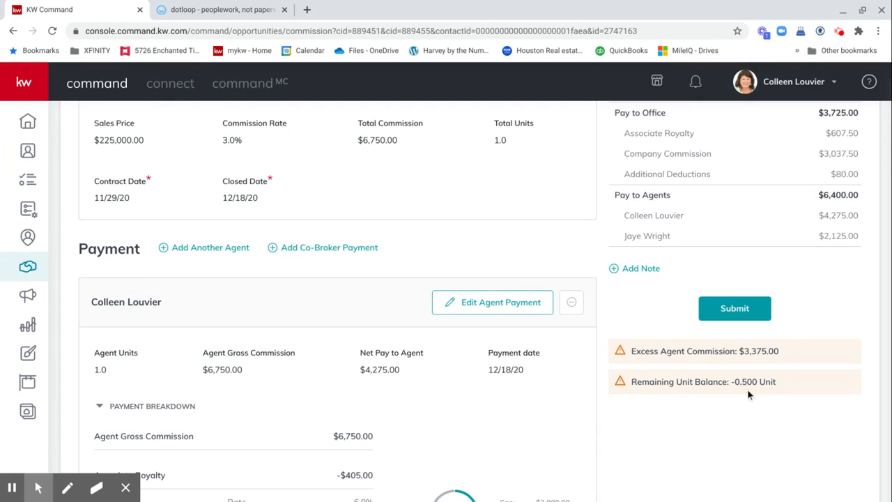
pyautogui.scroll(2, 620, 308)
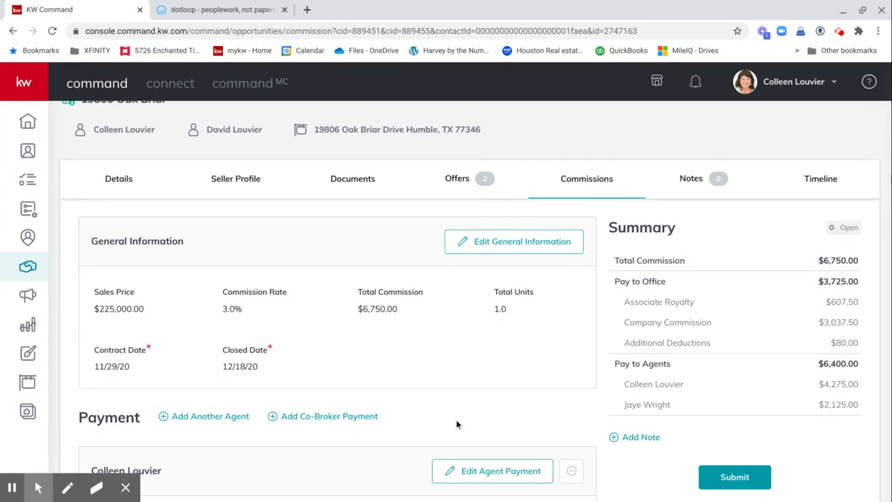
pyautogui.scroll(-2, 455, 419)
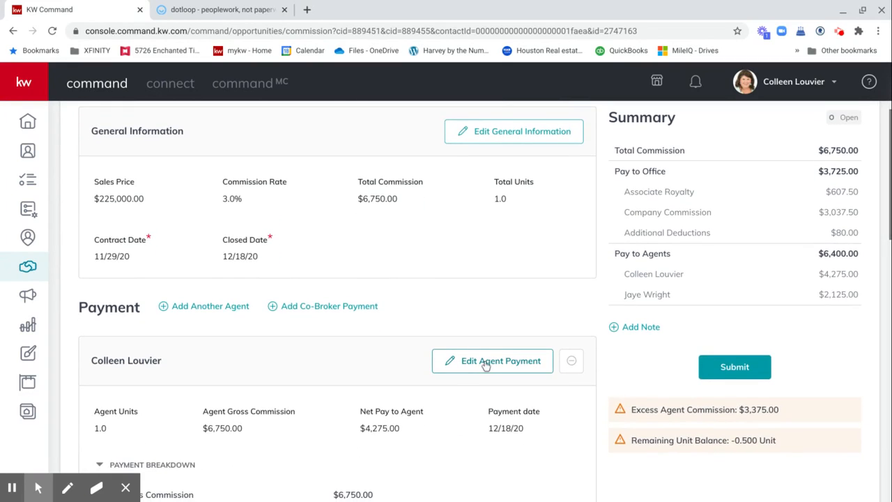
pyautogui.click(486, 362)
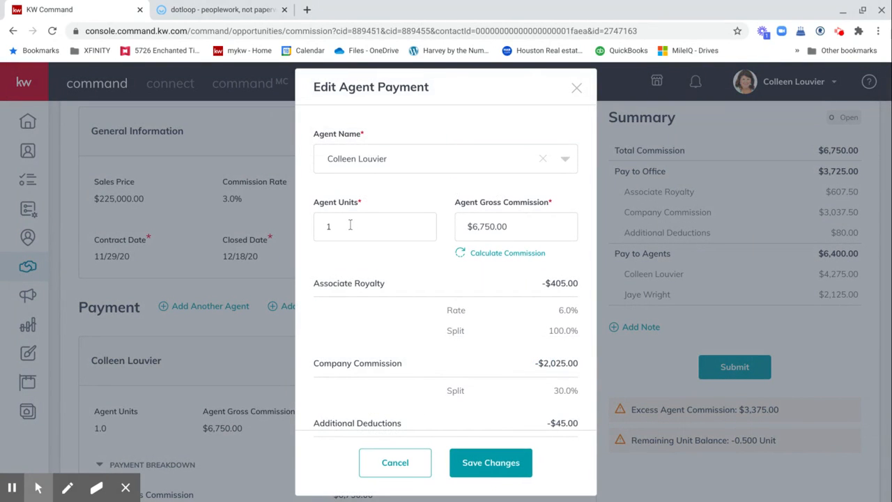
pyautogui.click(350, 224)
pyautogui.press('BackSpace')
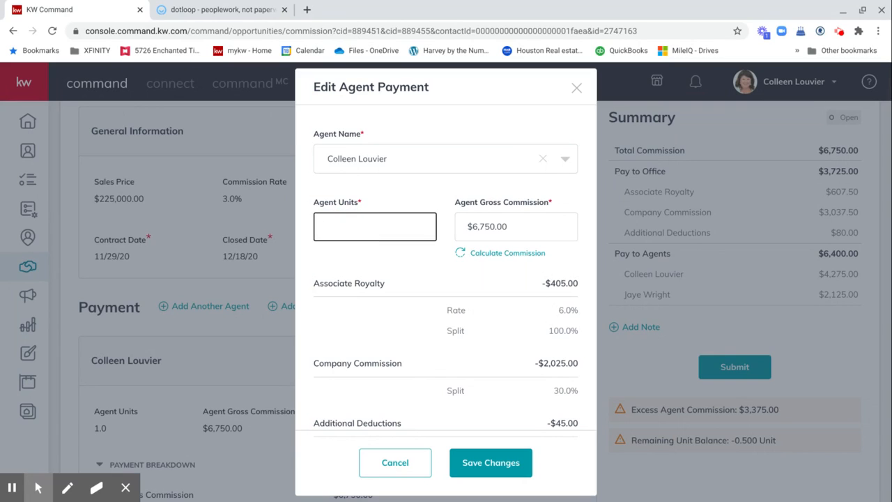
pyautogui.write('.5')
pyautogui.click(482, 257)
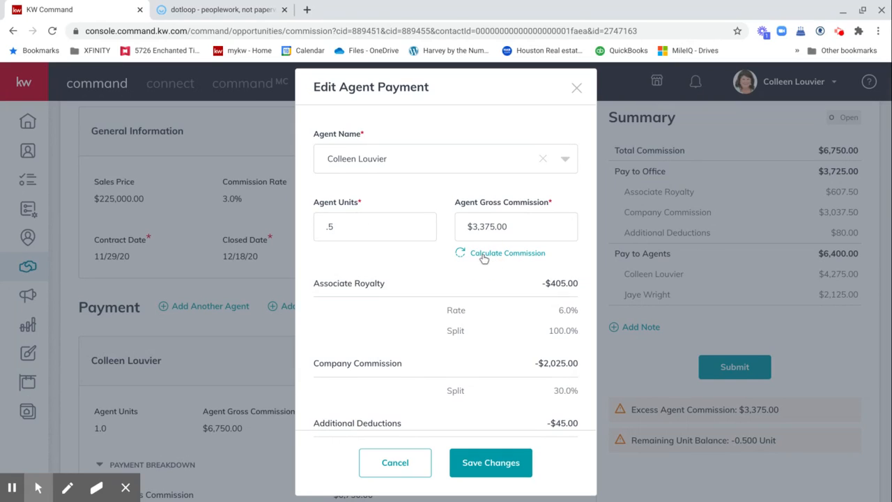
pyautogui.click(496, 462)
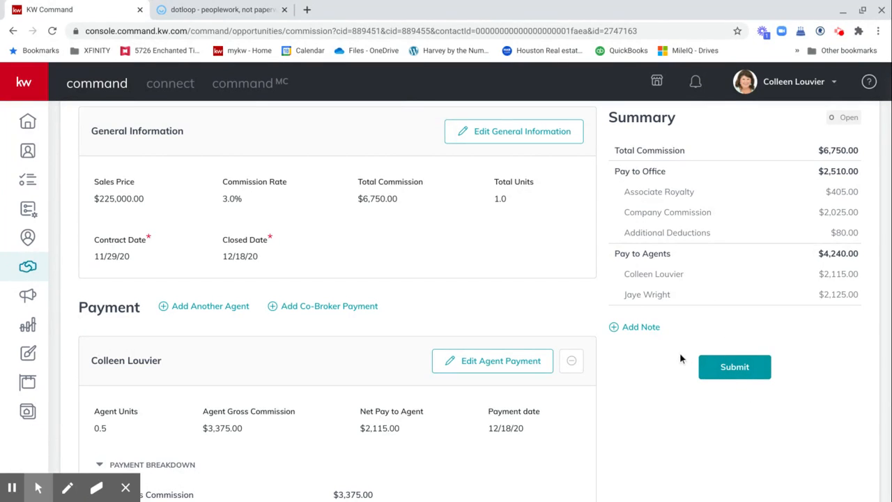
pyautogui.scroll(2, 603, 309)
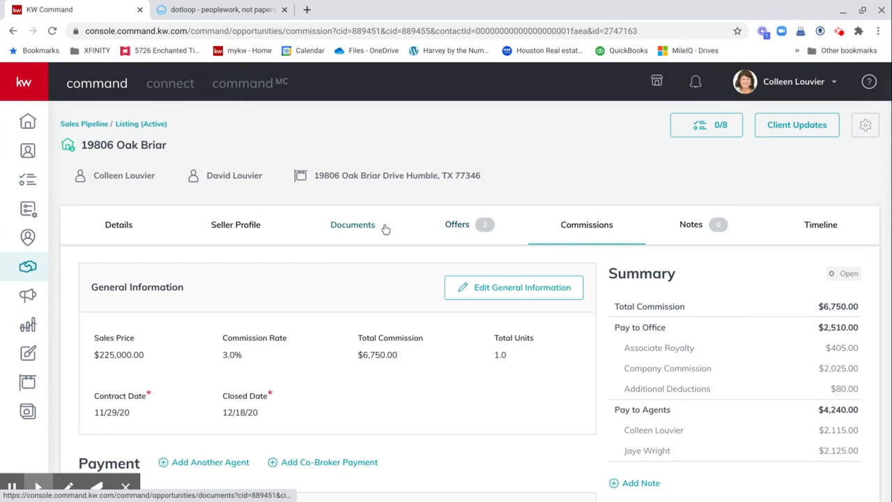
# Step: Open the Documents tab and display the Under Contract checklist showing 0 of 28 uploaded
pyautogui.click(344, 228)
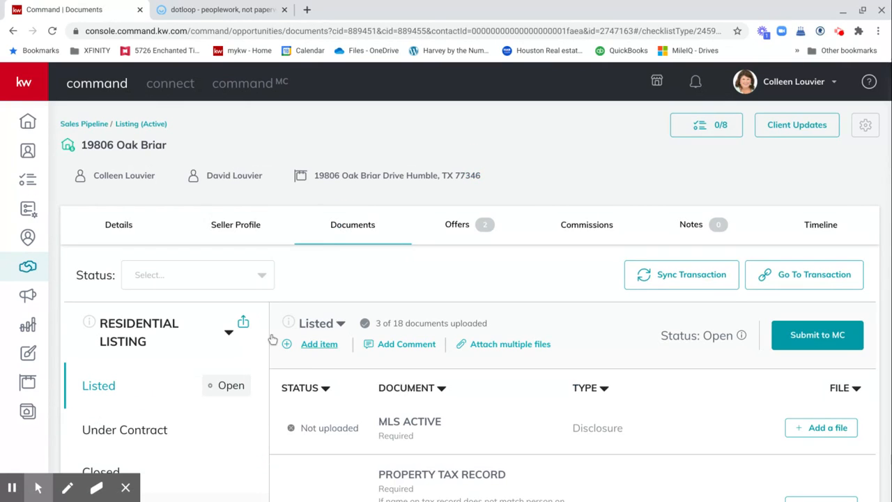
pyautogui.scroll(-2, 321, 282)
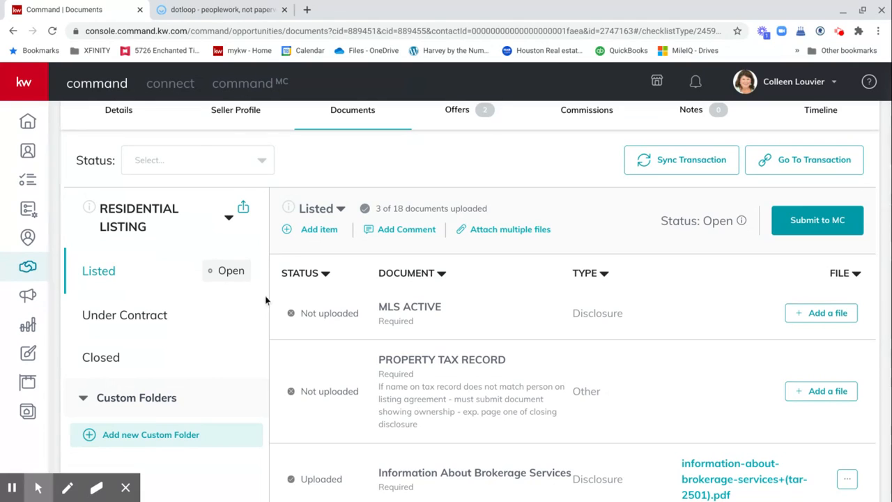
pyautogui.click(156, 320)
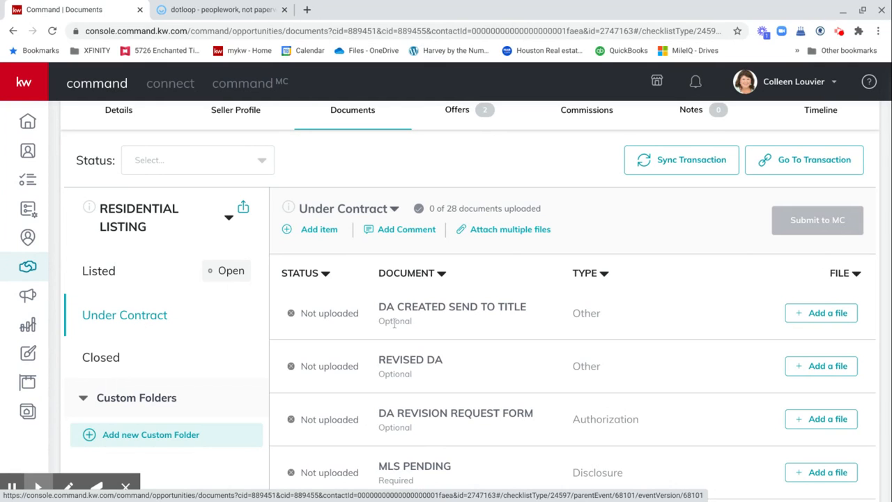
pyautogui.scroll(-2, 440, 325)
pyautogui.scroll(-4, 439, 325)
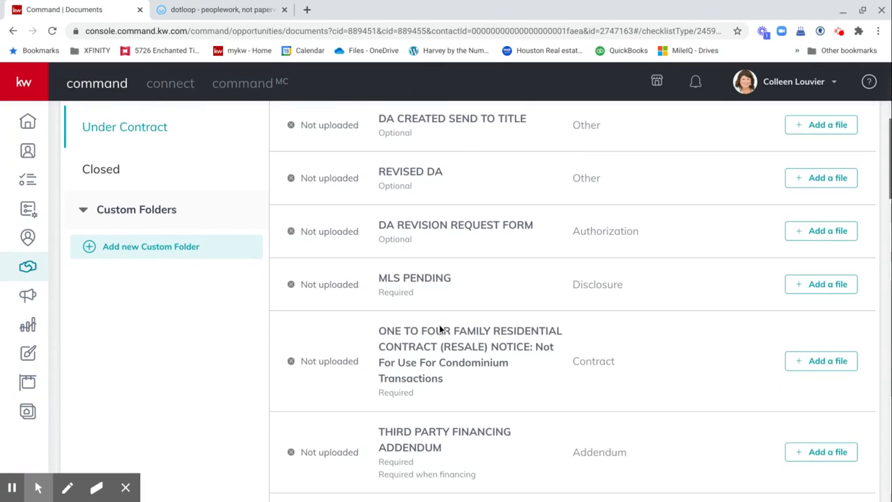
pyautogui.scroll(3, 439, 325)
pyautogui.scroll(4, 361, 328)
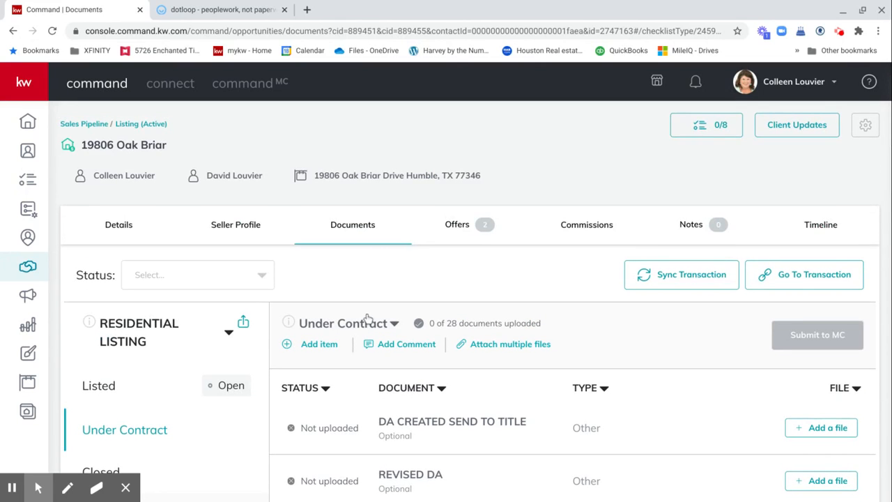
# Step: Open the linked dotloop transaction, close its duplicate tab, then close dotloop after reviewing
pyautogui.click(802, 276)
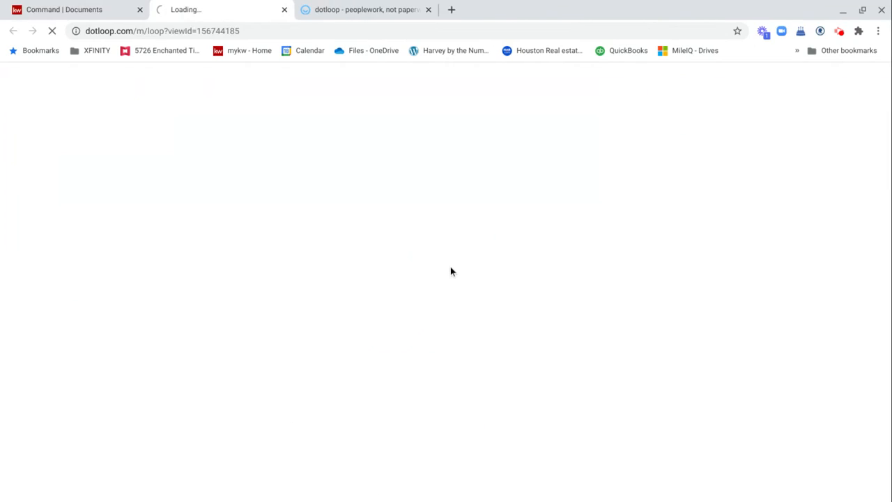
pyautogui.click(428, 9)
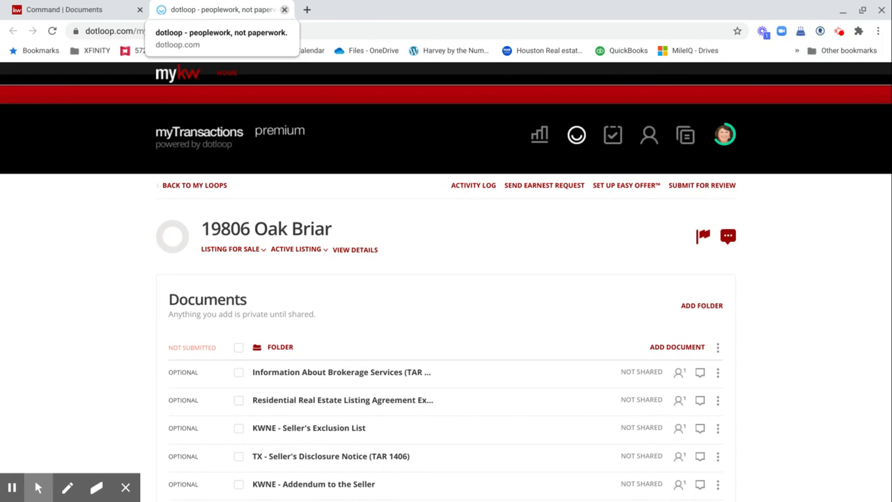
pyautogui.click(285, 9)
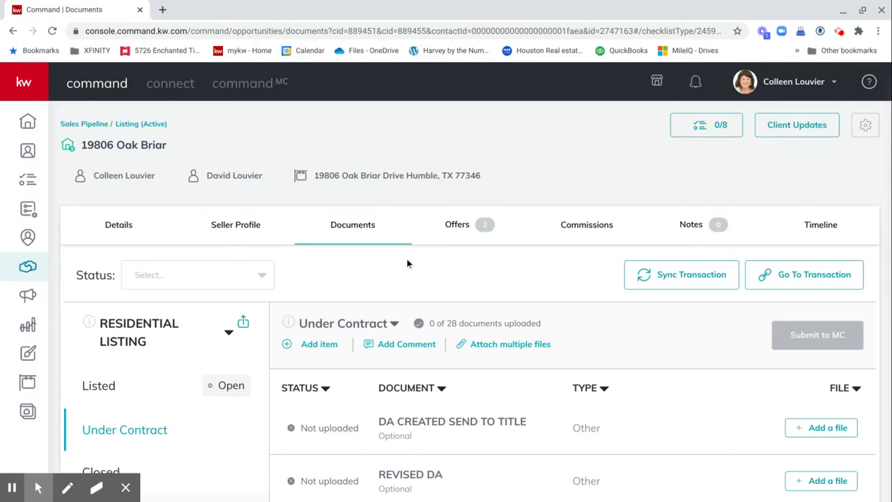
# Step: Attach the dotloop Residential Real Estate Listing Agreement to the One to Four Family contract checklist item
pyautogui.scroll(-3, 408, 263)
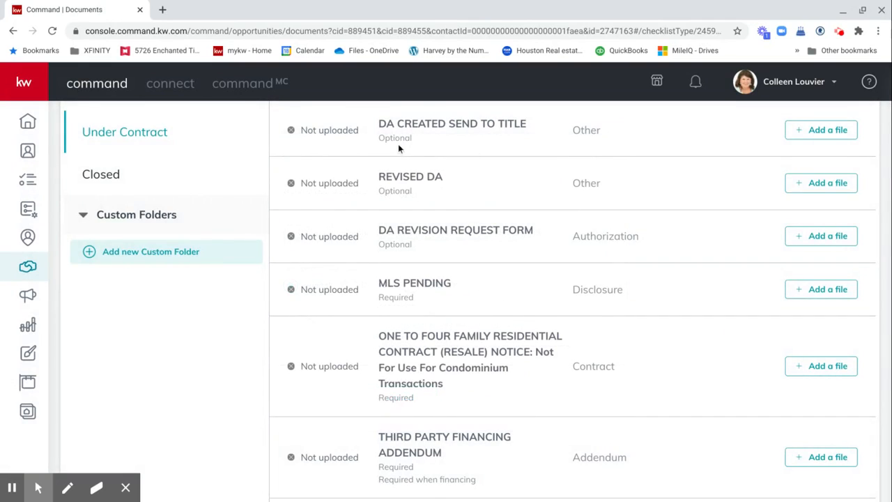
pyautogui.scroll(3, 398, 146)
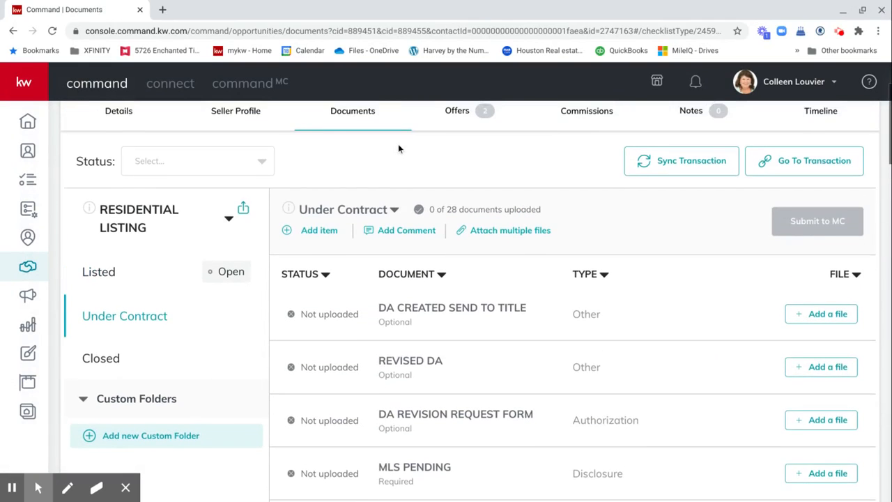
pyautogui.click(490, 244)
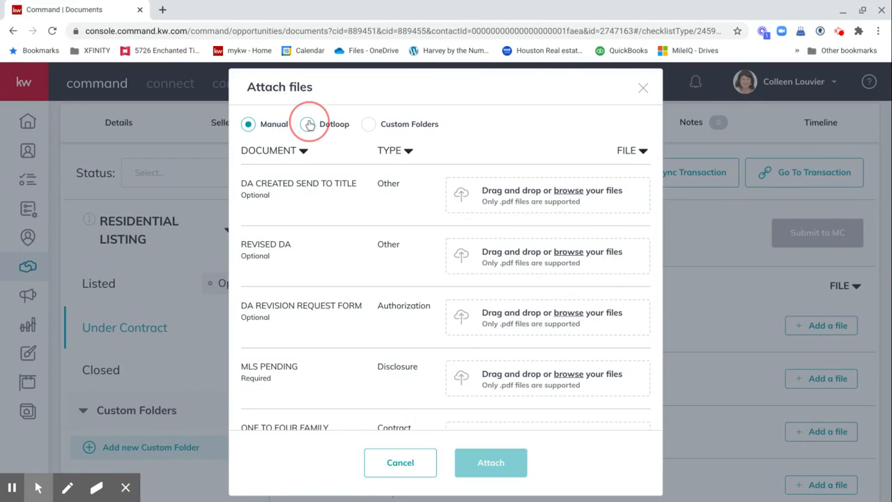
pyautogui.click(309, 124)
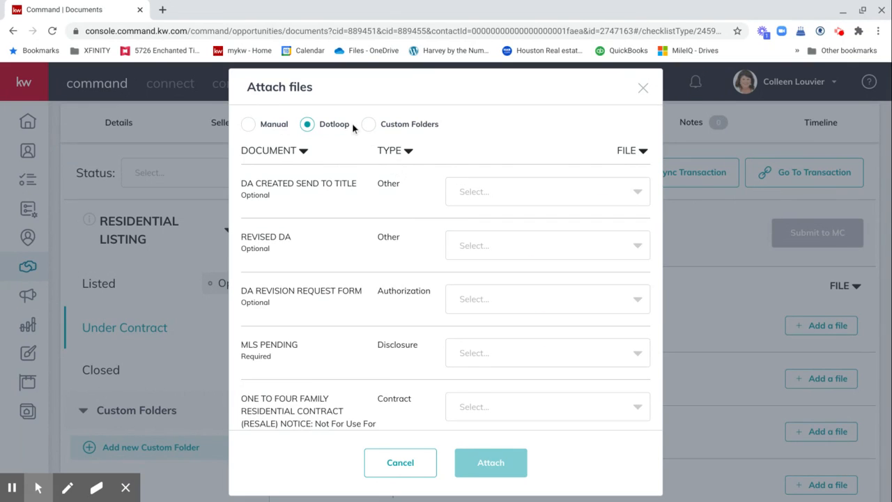
pyautogui.scroll(-3, 521, 240)
pyautogui.click(524, 241)
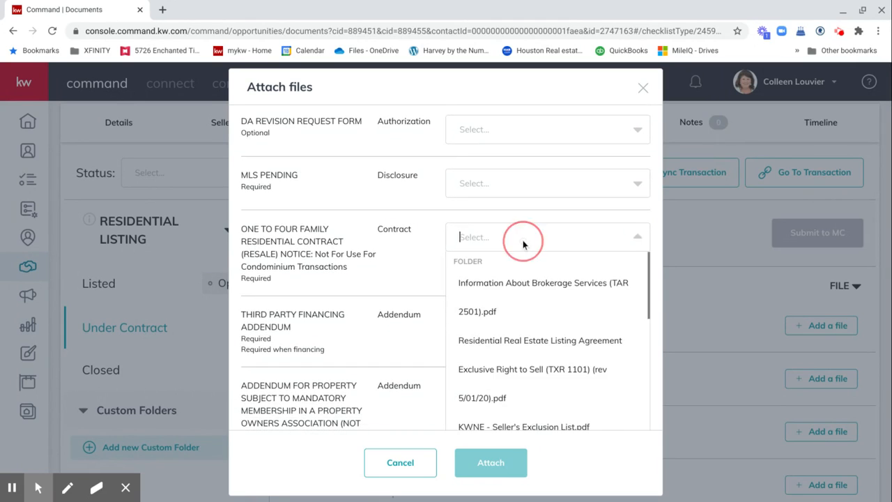
pyautogui.click(520, 347)
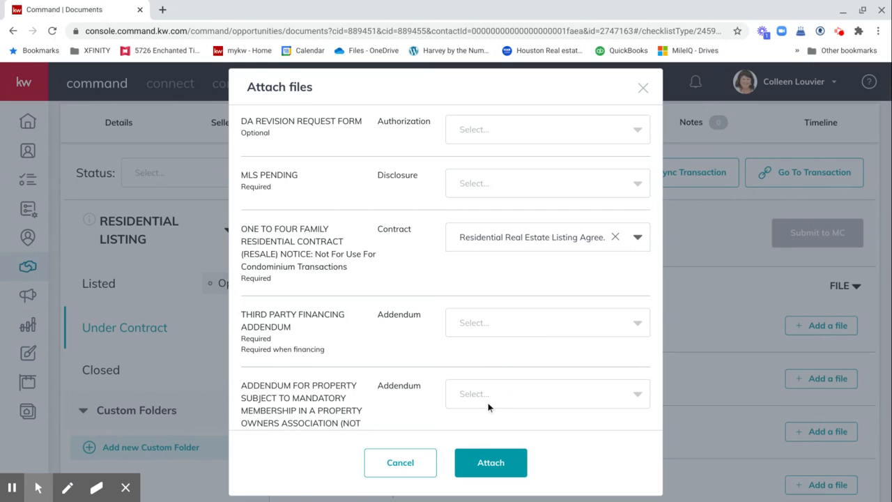
pyautogui.click(486, 465)
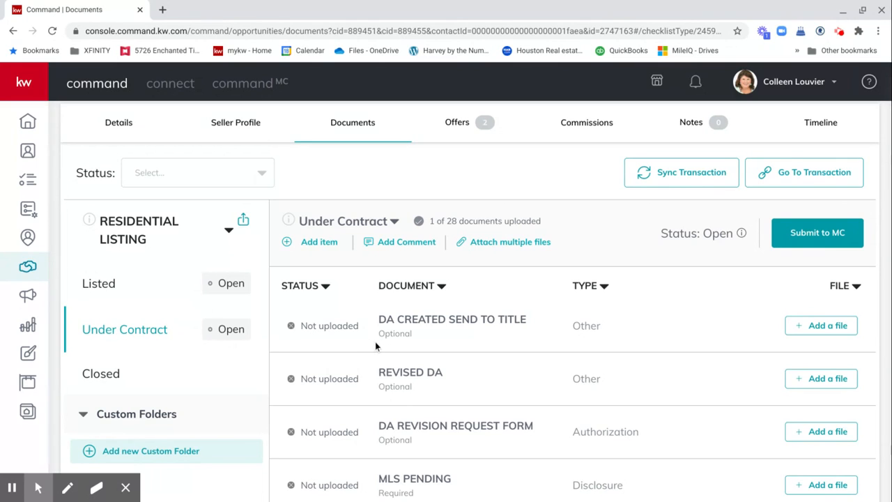
pyautogui.scroll(-2, 375, 342)
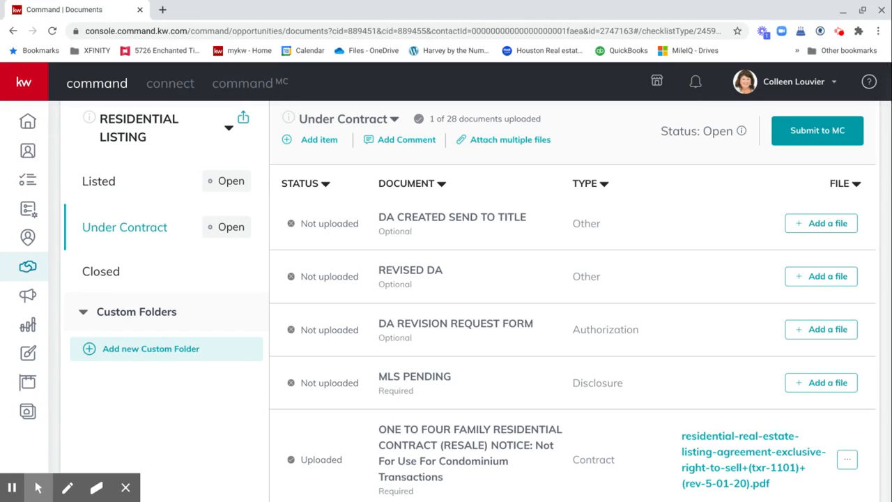
pyautogui.scroll(-1, 375, 340)
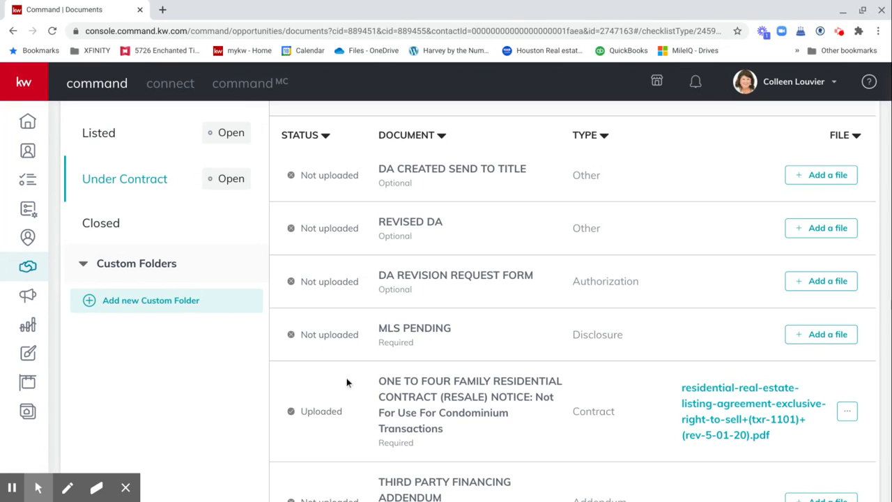
pyautogui.scroll(-1, 346, 382)
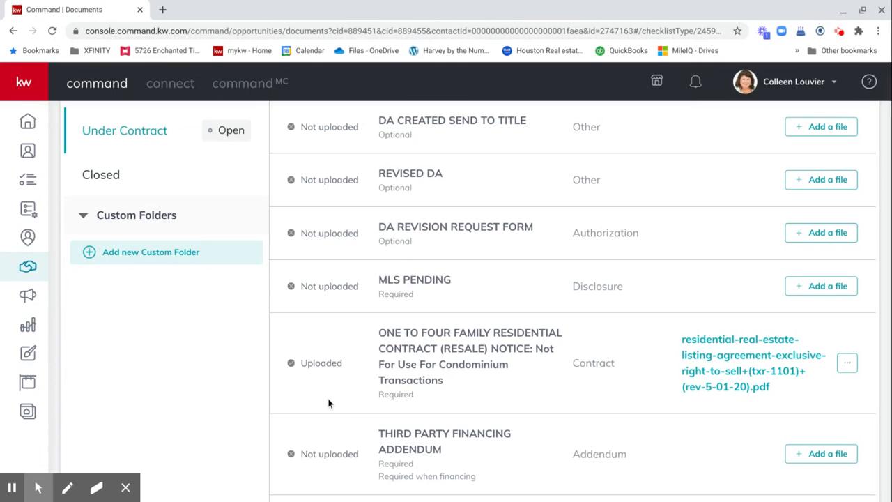
pyautogui.scroll(5, 541, 395)
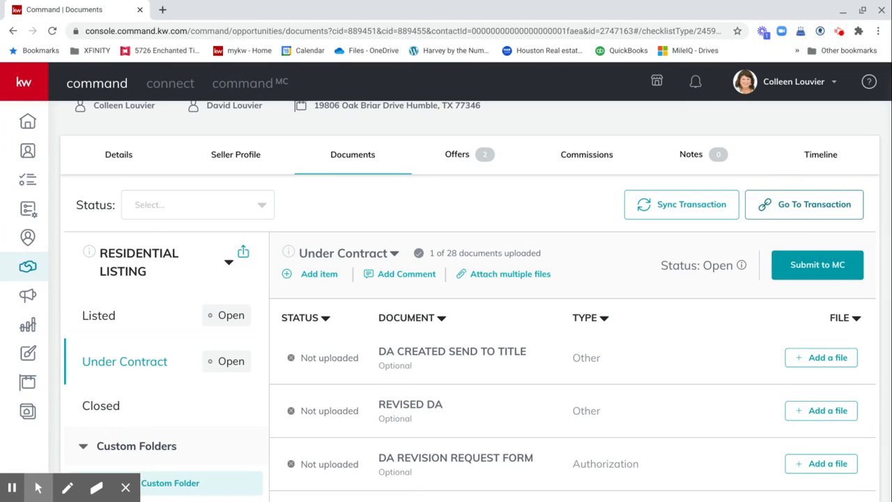
pyautogui.click(809, 205)
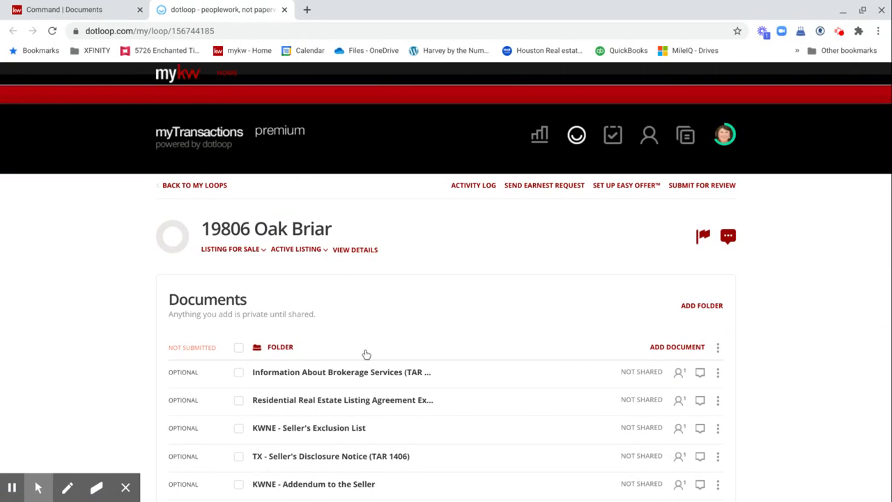
# Step: Return to the Command Documents tab, check the uploaded contract's options without changes, and review the 1-of-28 checklist
pyautogui.click(99, 9)
pyautogui.scroll(-3, 446, 403)
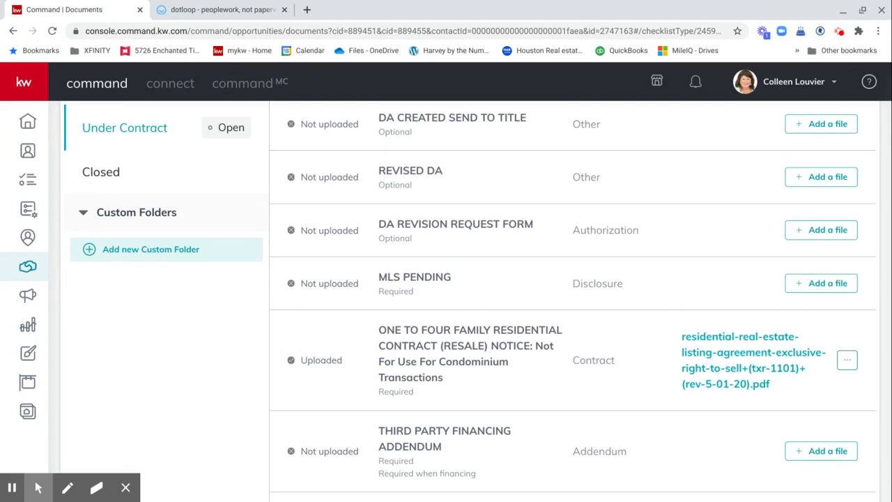
pyautogui.click(847, 361)
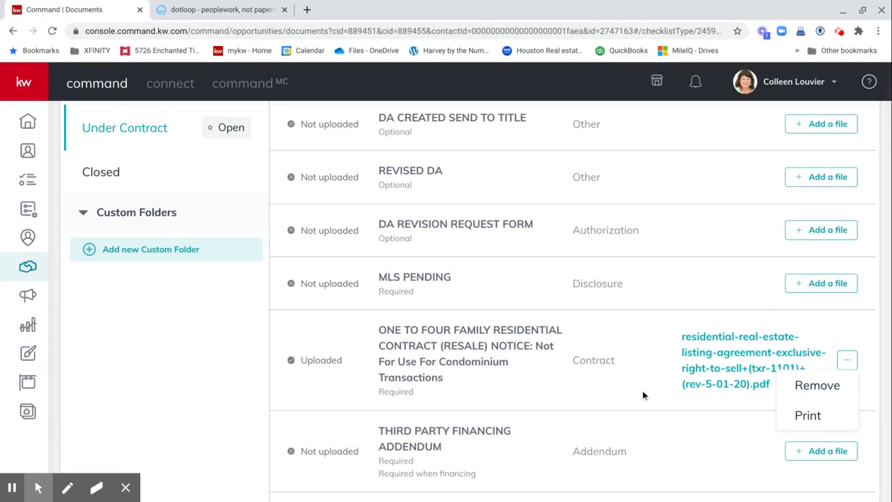
pyautogui.click(652, 317)
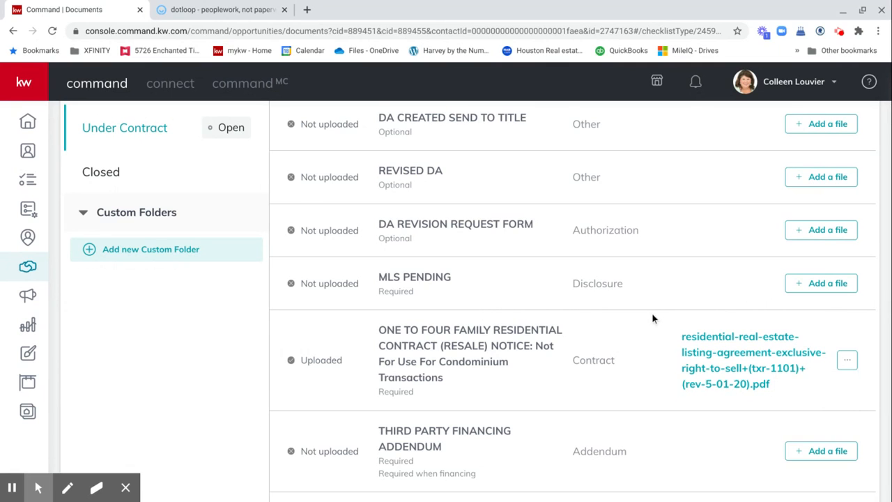
pyautogui.scroll(3, 652, 317)
pyautogui.scroll(2, 653, 318)
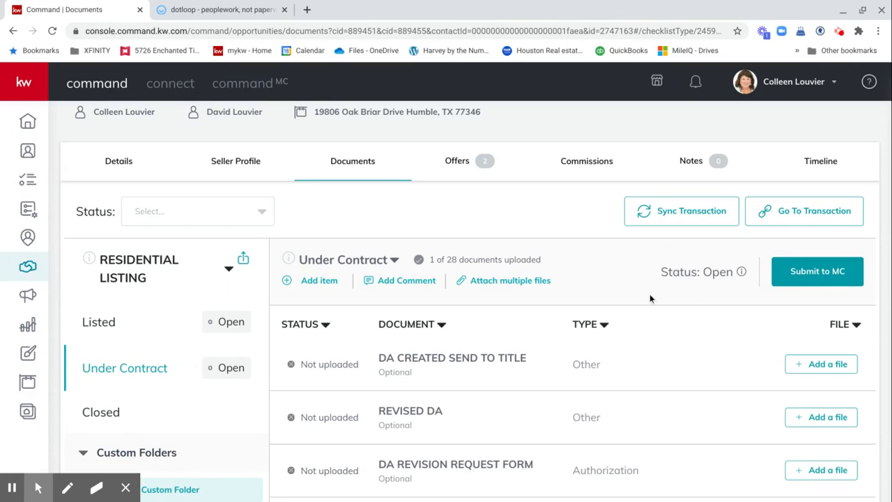
pyautogui.scroll(-3, 650, 299)
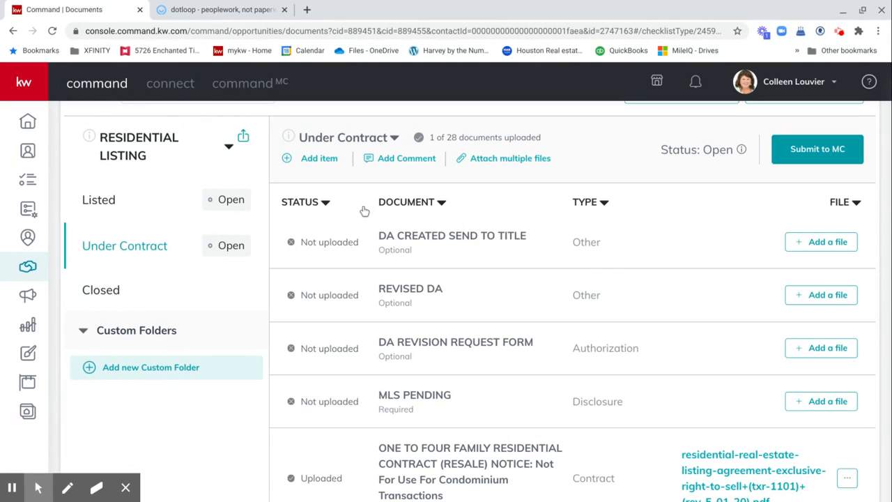
pyautogui.scroll(-3, 499, 334)
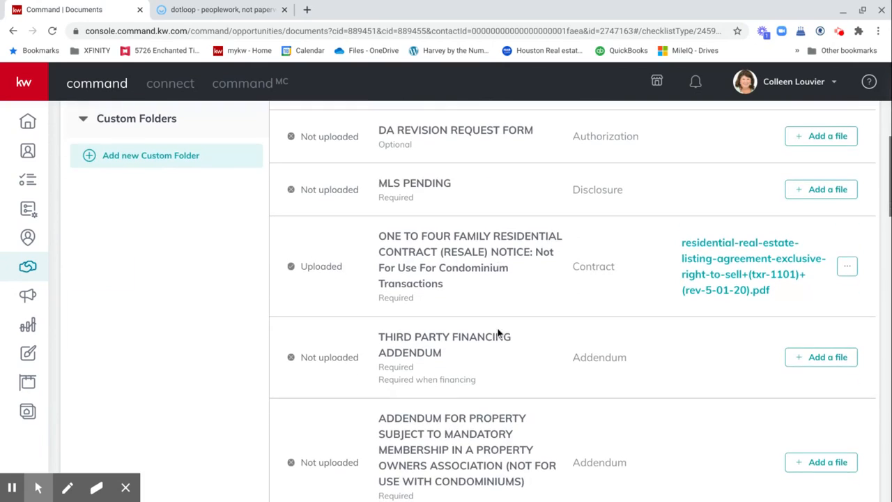
pyautogui.scroll(-3, 499, 334)
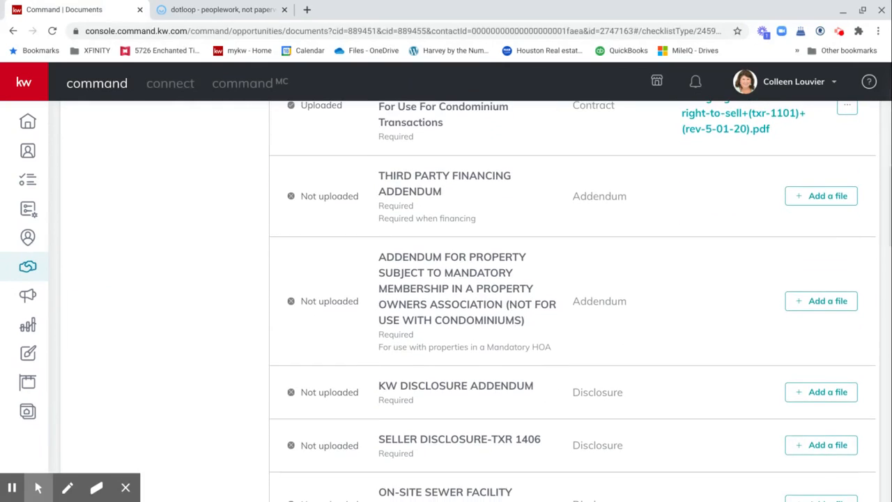
pyautogui.scroll(8, 498, 334)
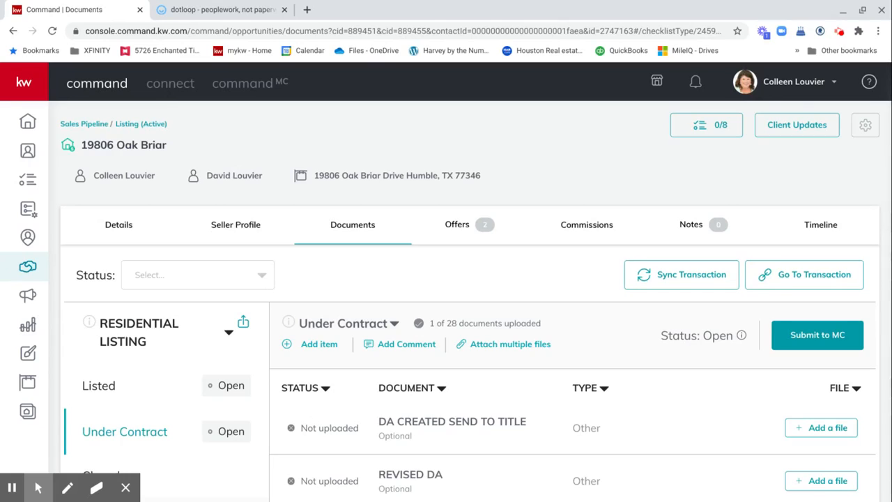